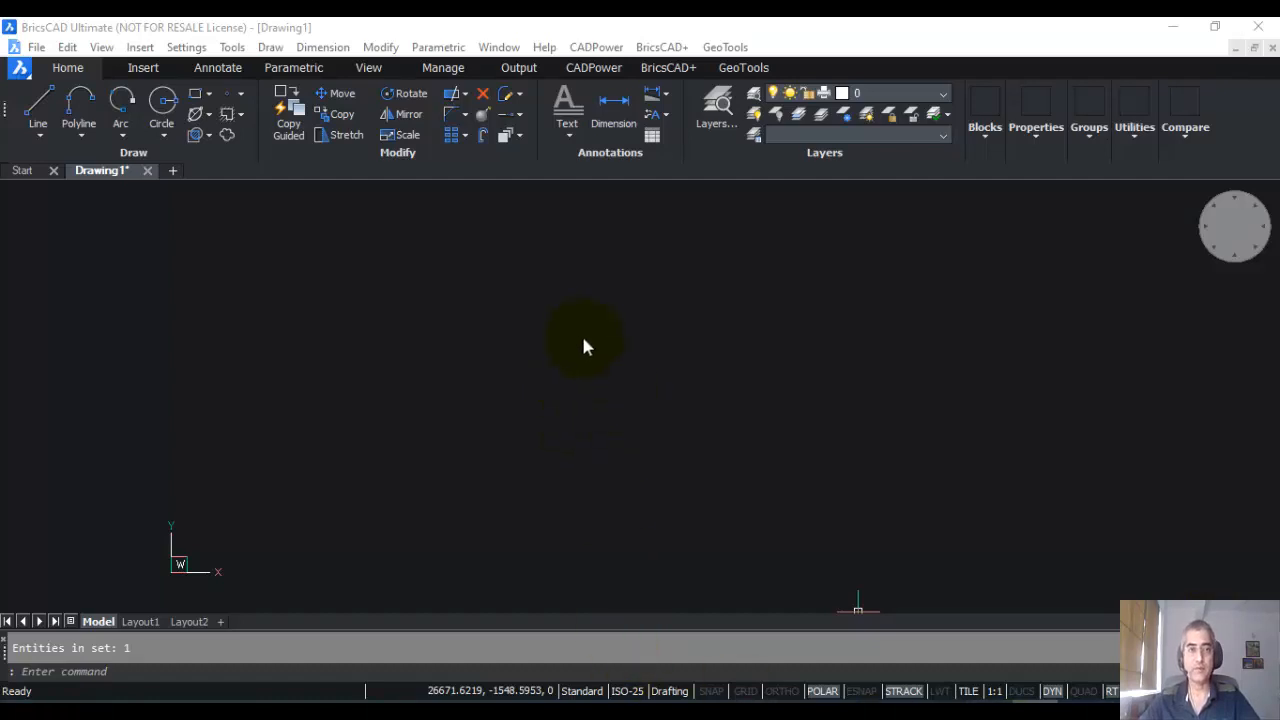
Draw a rectangular plan outline 8000 wide and 6000 high in the empty drawing
left_click(490, 442)
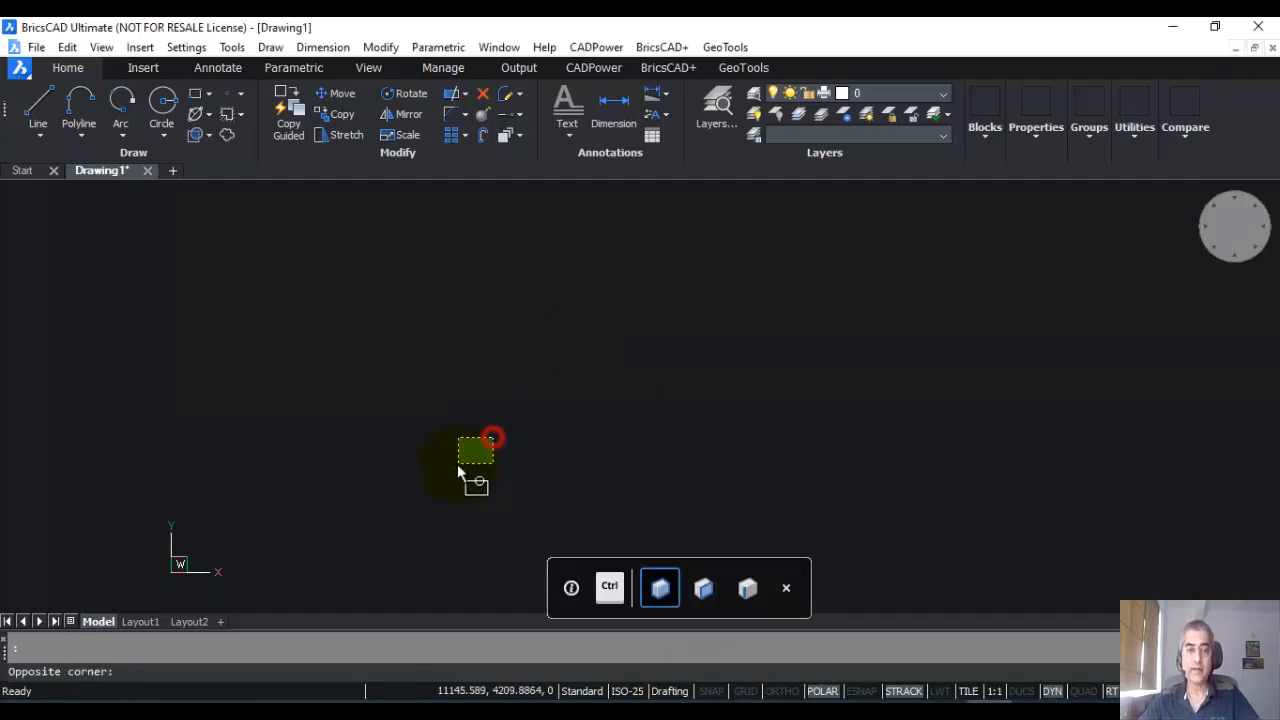
type("re")
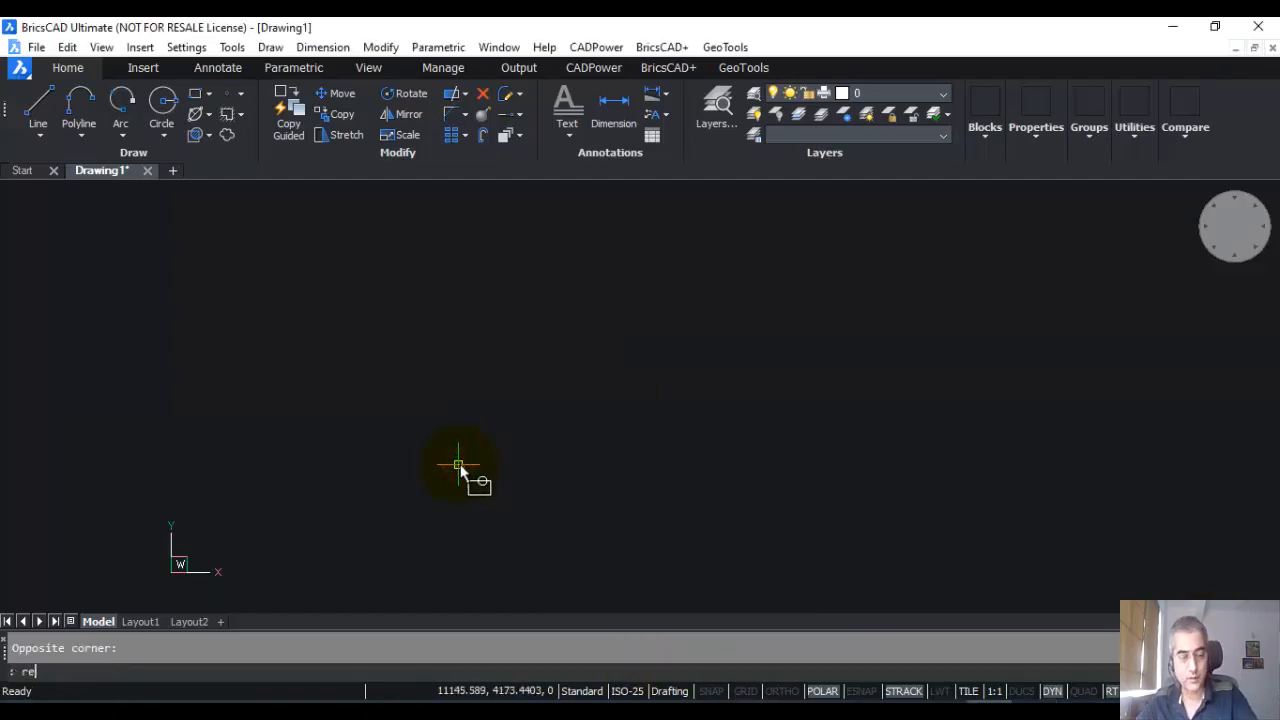
type("c")
key("Return")
left_click(496, 482)
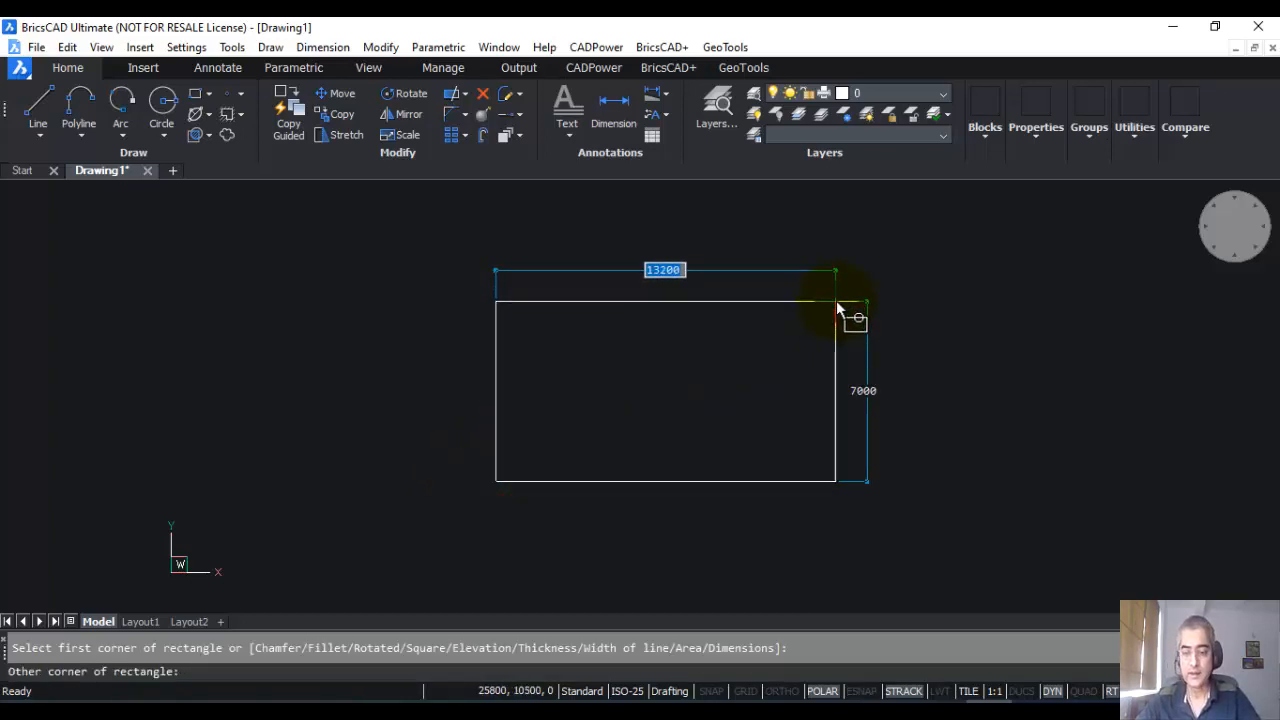
type("8")
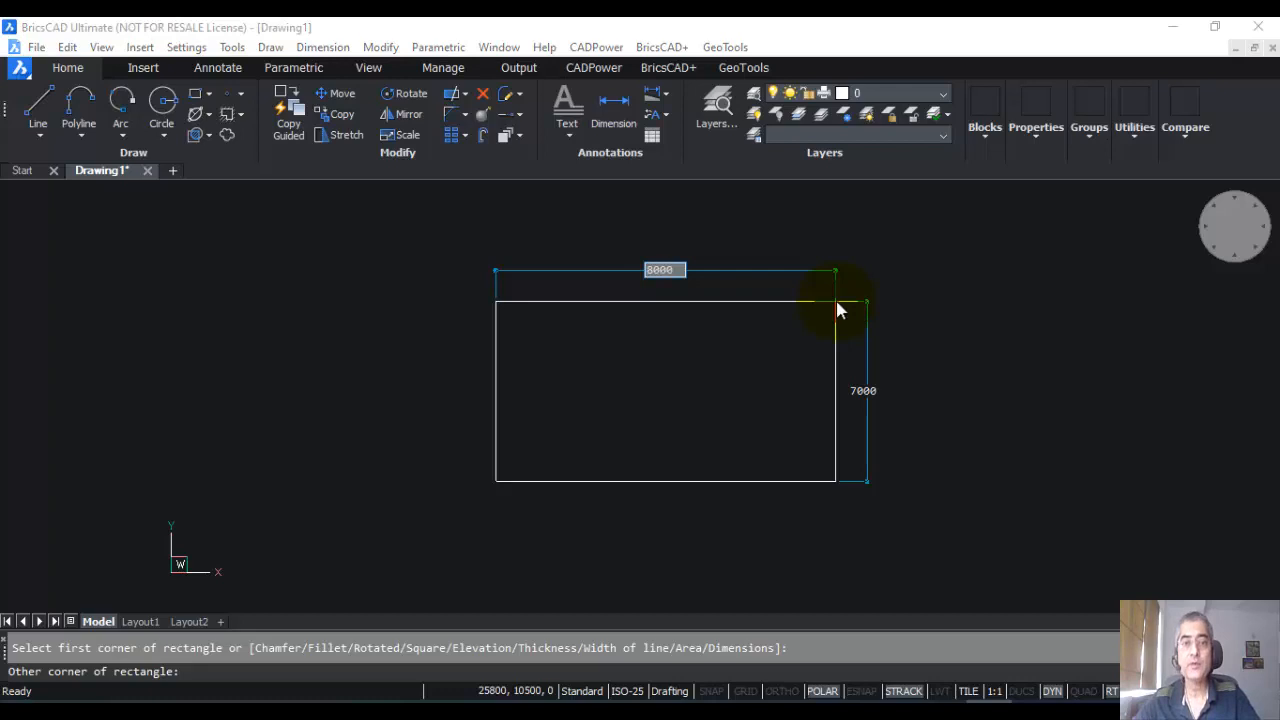
type("000")
key("Tab")
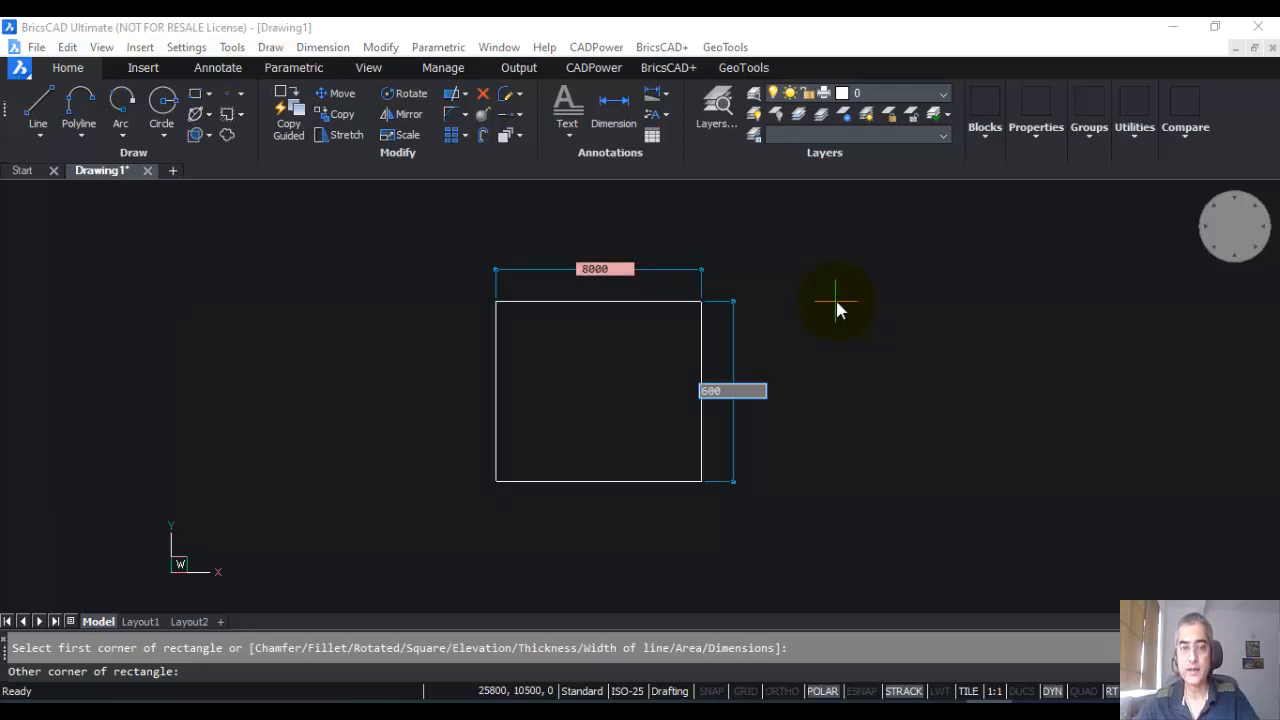
type("6000")
key("Return")
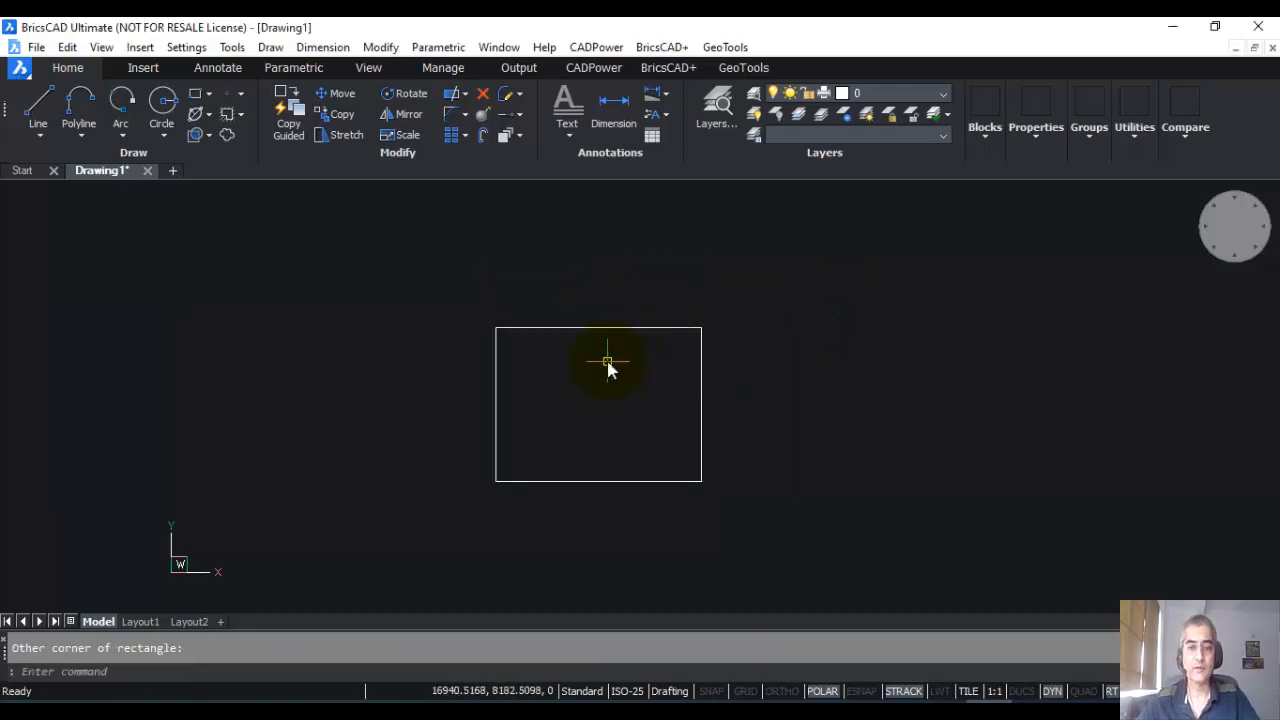
Start building walls from a plan footprint for floor FLR_0, accepting thickness 200, height 3500 and millimetres as the drawing unit
scroll(606, 366, "up", 3)
middle_click_drag(606, 366, 383, 343)
scroll(475, 348, "down", 1)
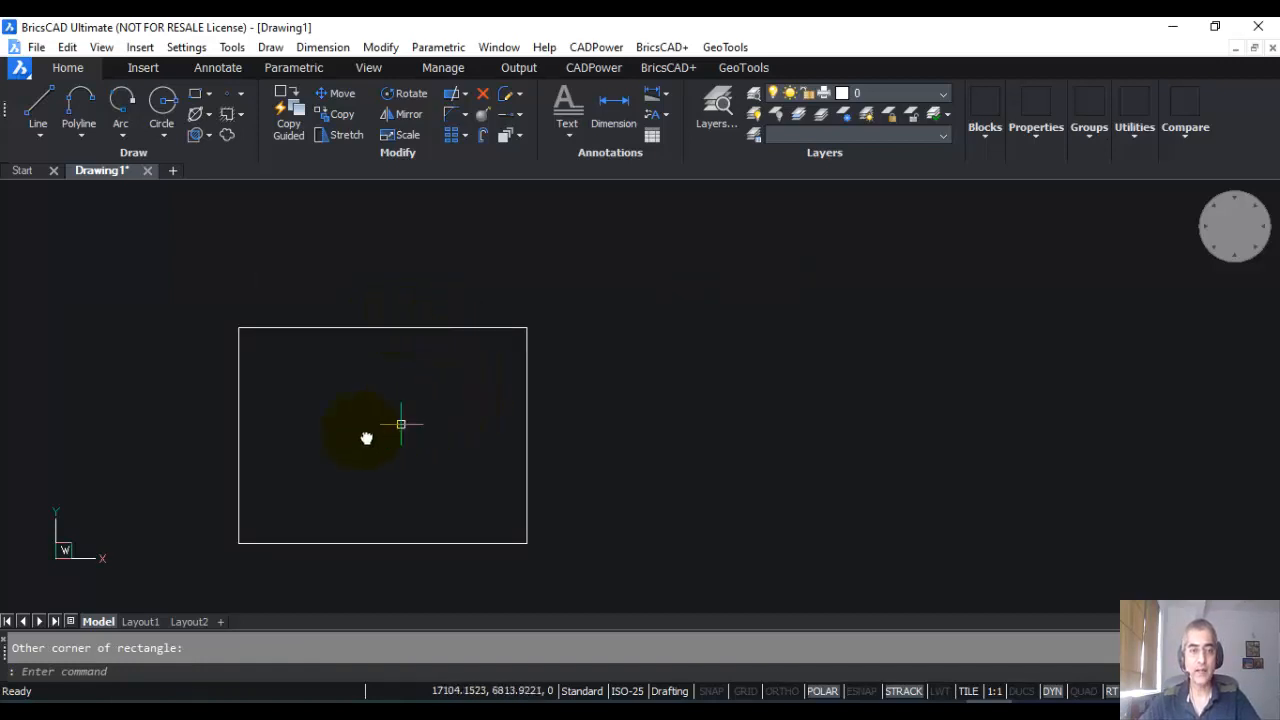
left_click(590, 47)
mouse_move(618, 330)
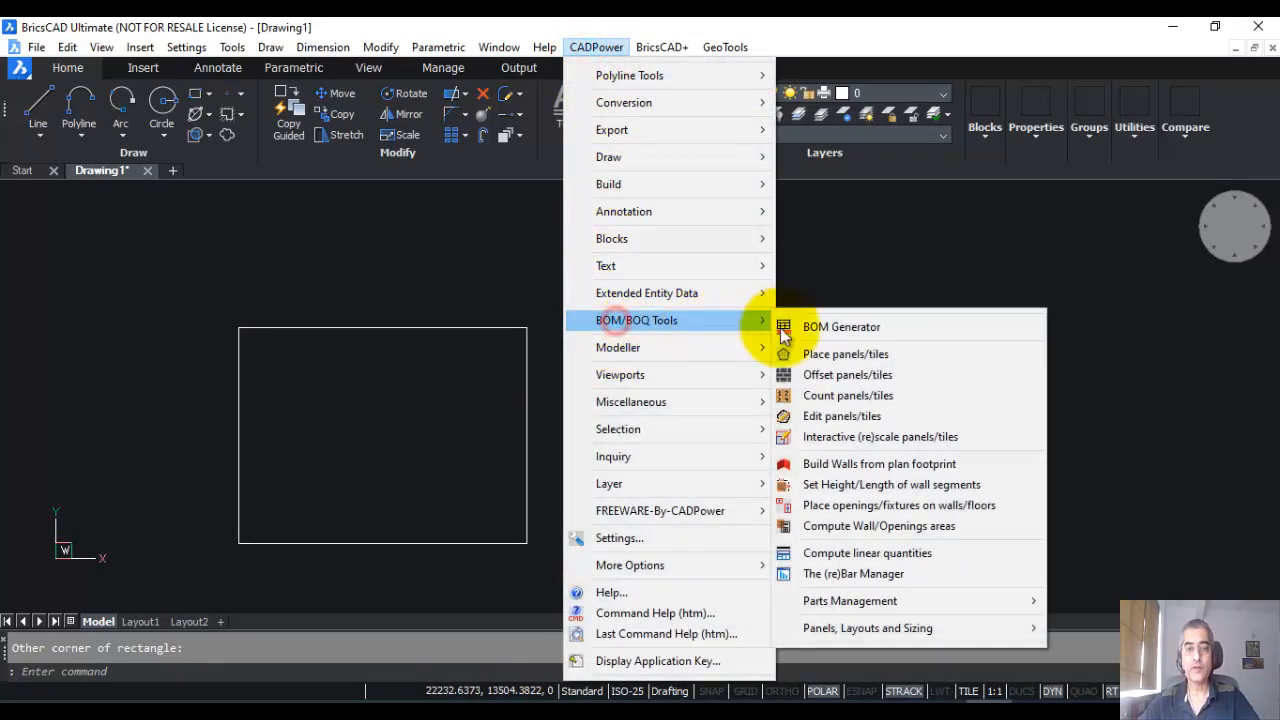
left_click(866, 466)
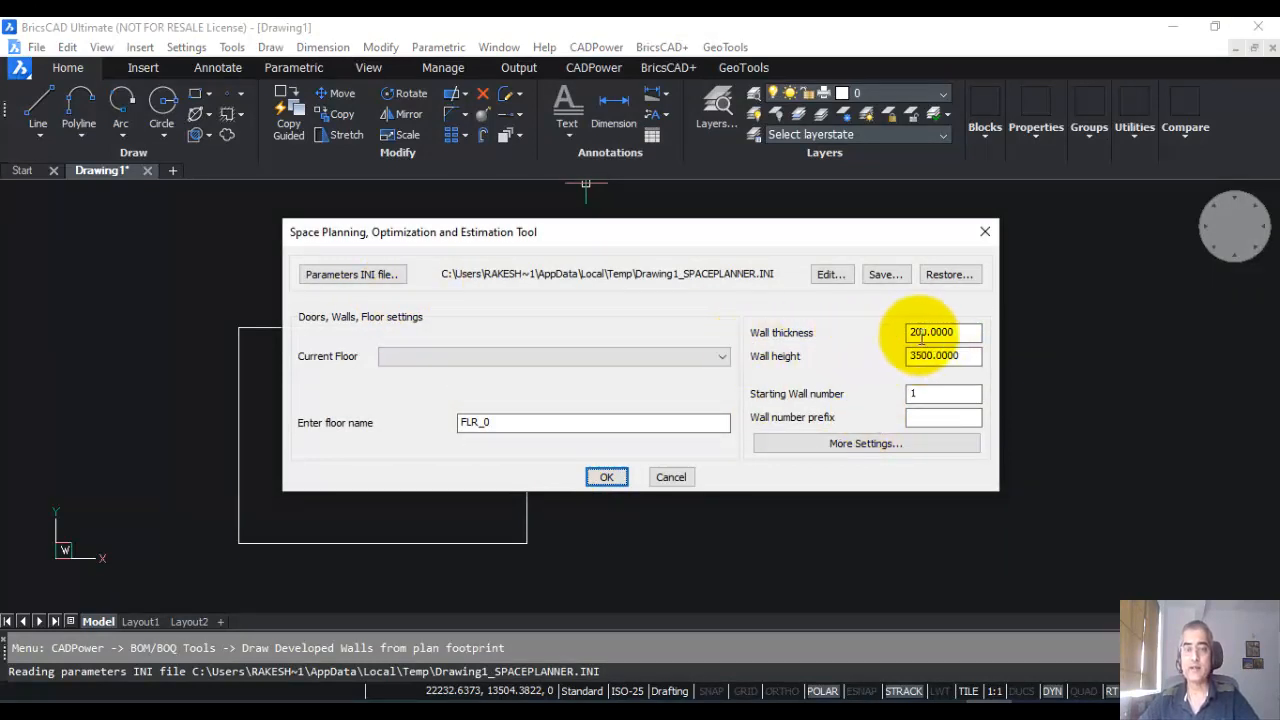
left_click(607, 478)
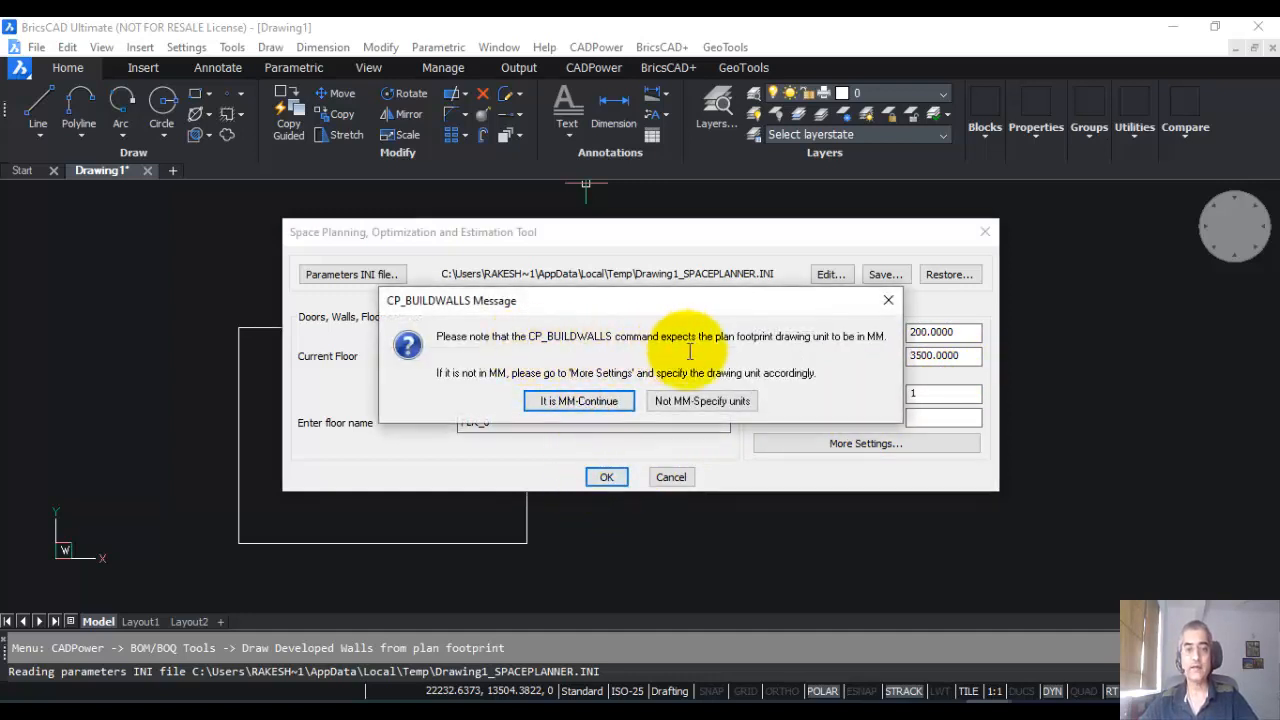
left_click(578, 402)
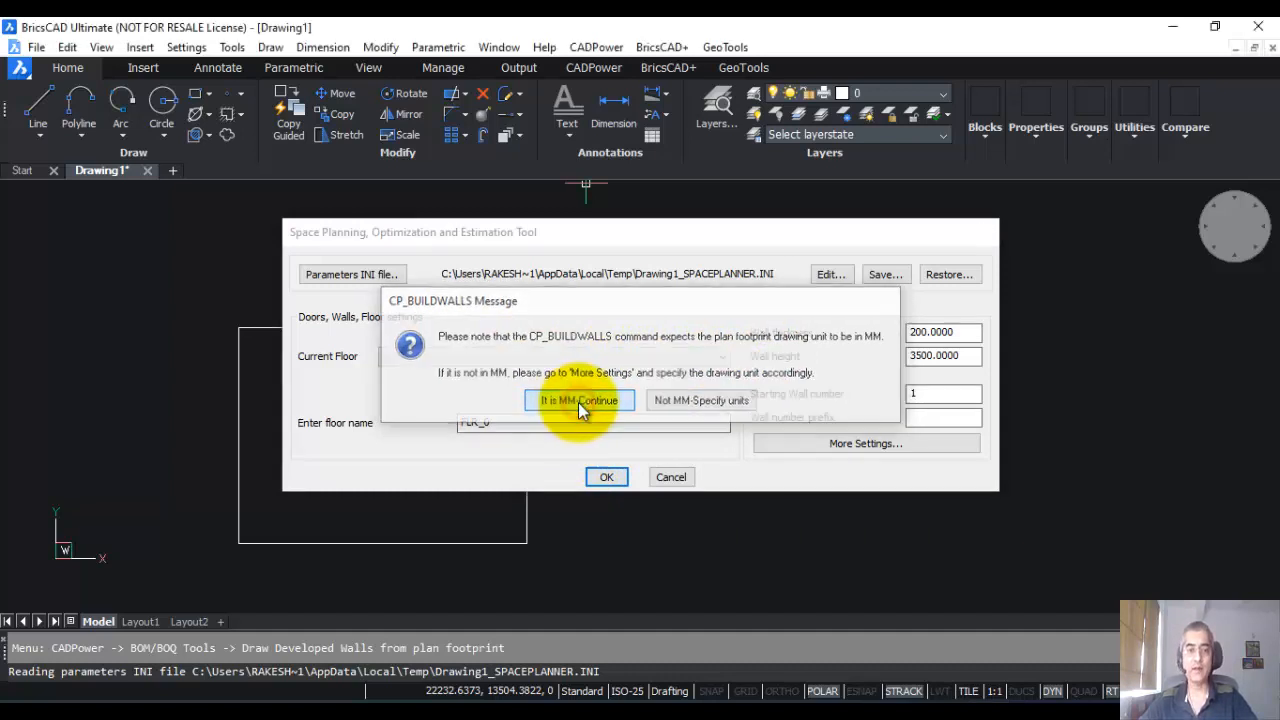
Use the rectangle as the footprint, move it to layer FLR_0_FOOTPRINT, and place the developed walls beside the plan
left_click(462, 328)
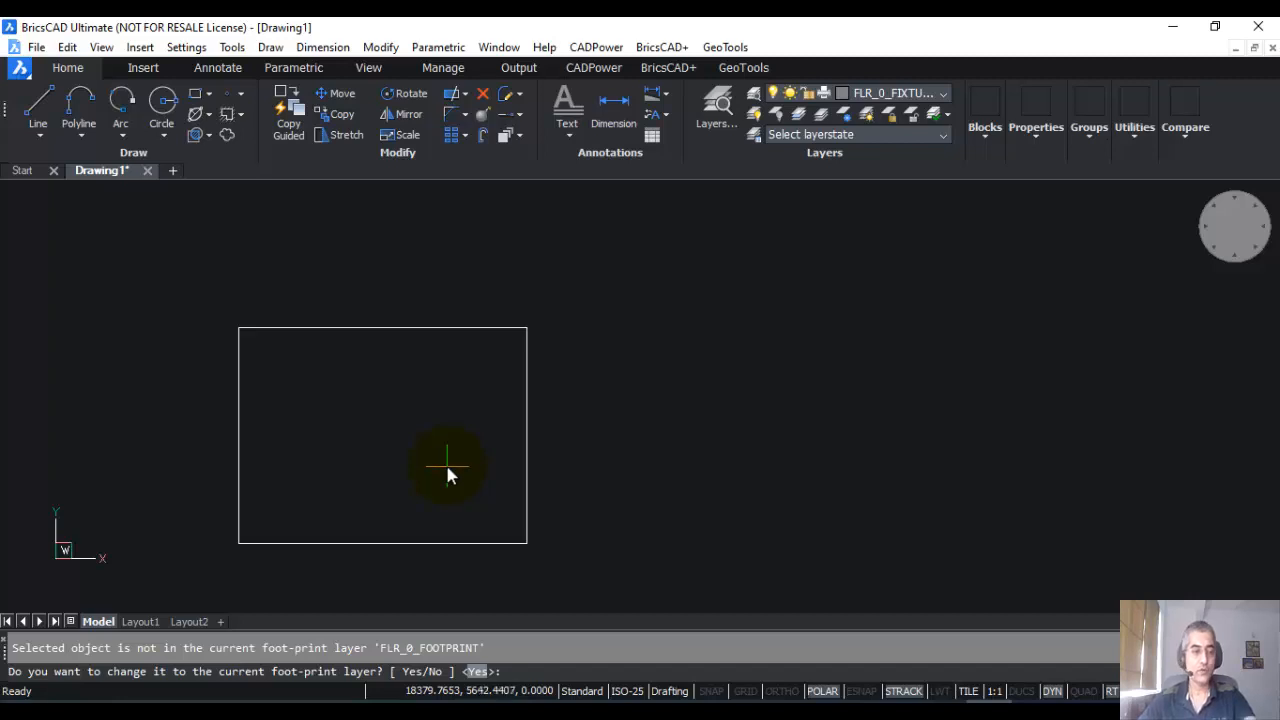
key("Return")
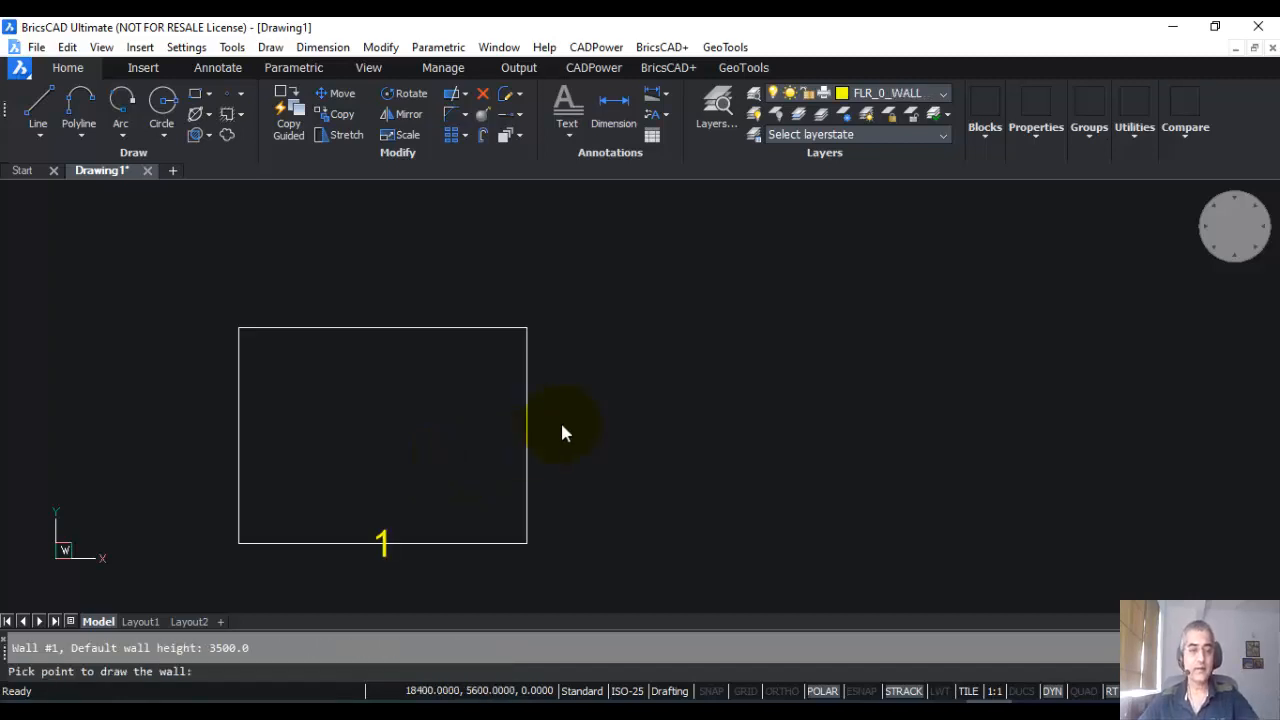
left_click(705, 274)
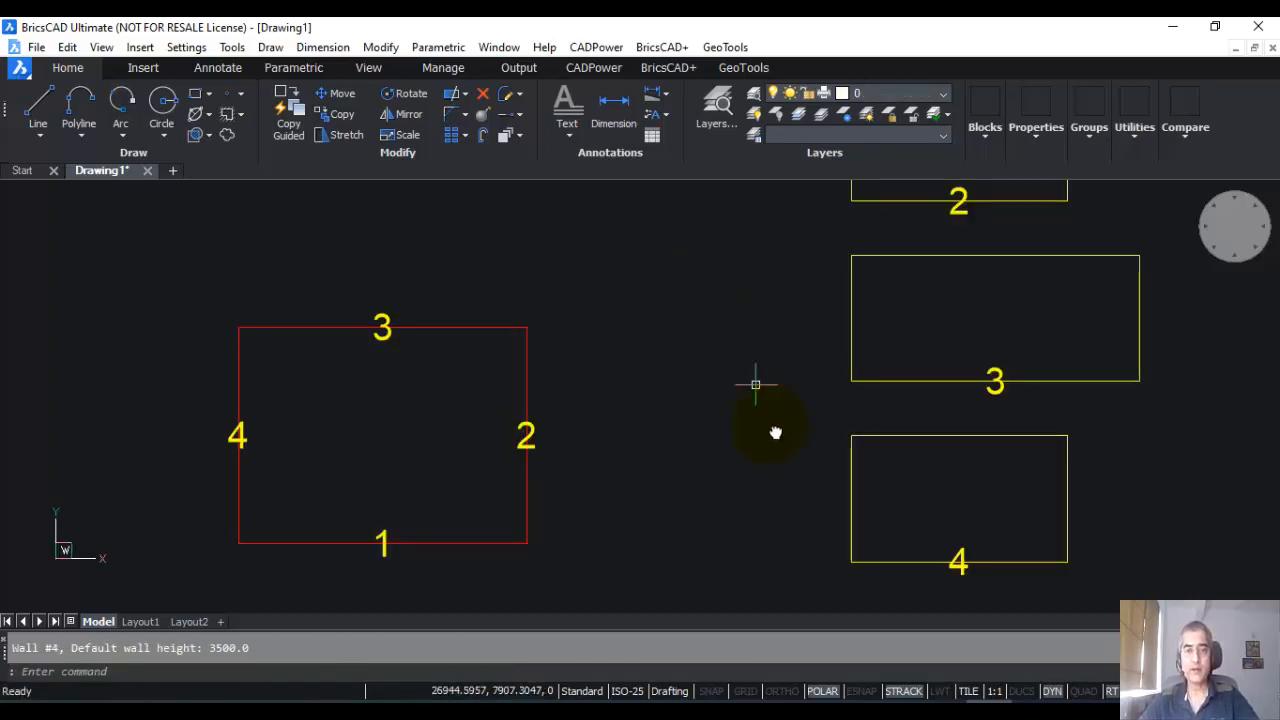
Examine the numbered footprint sides and the matching developed walls, ending on wall 1
scroll(730, 460, "up", 2)
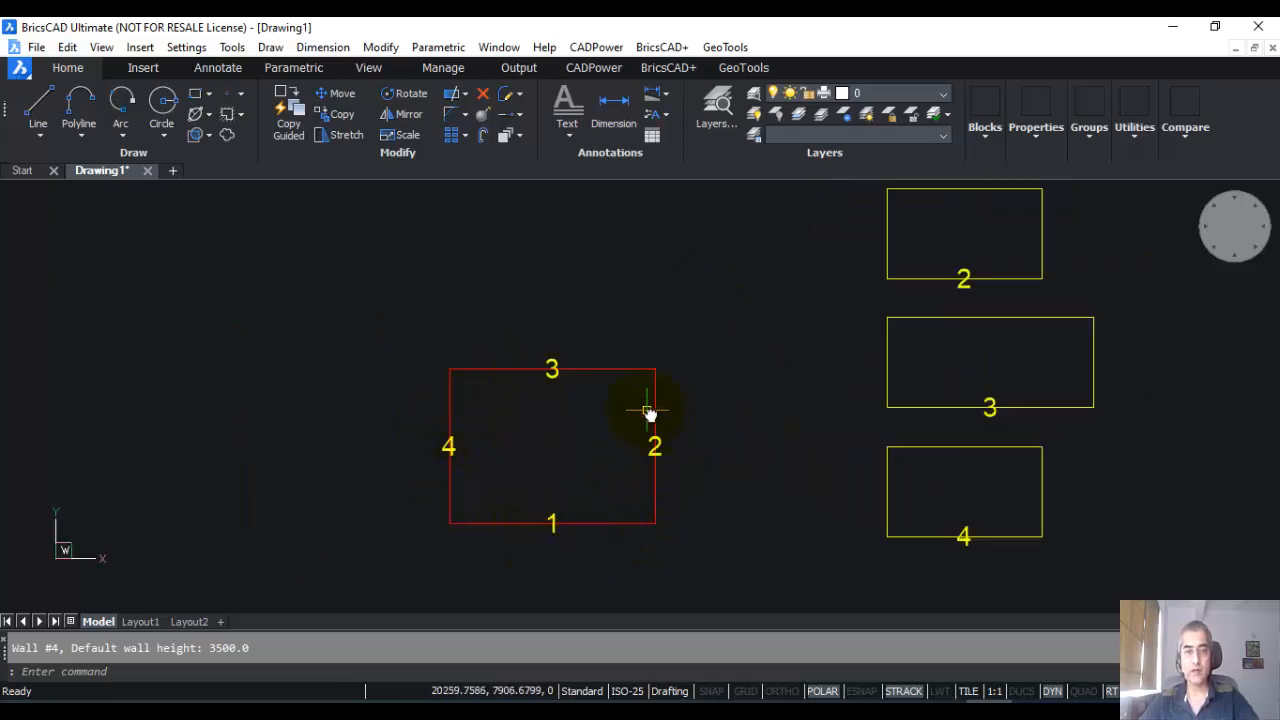
scroll(689, 394, "down", 4)
middle_click_drag(723, 374, 634, 383)
scroll(660, 352, "up", 2)
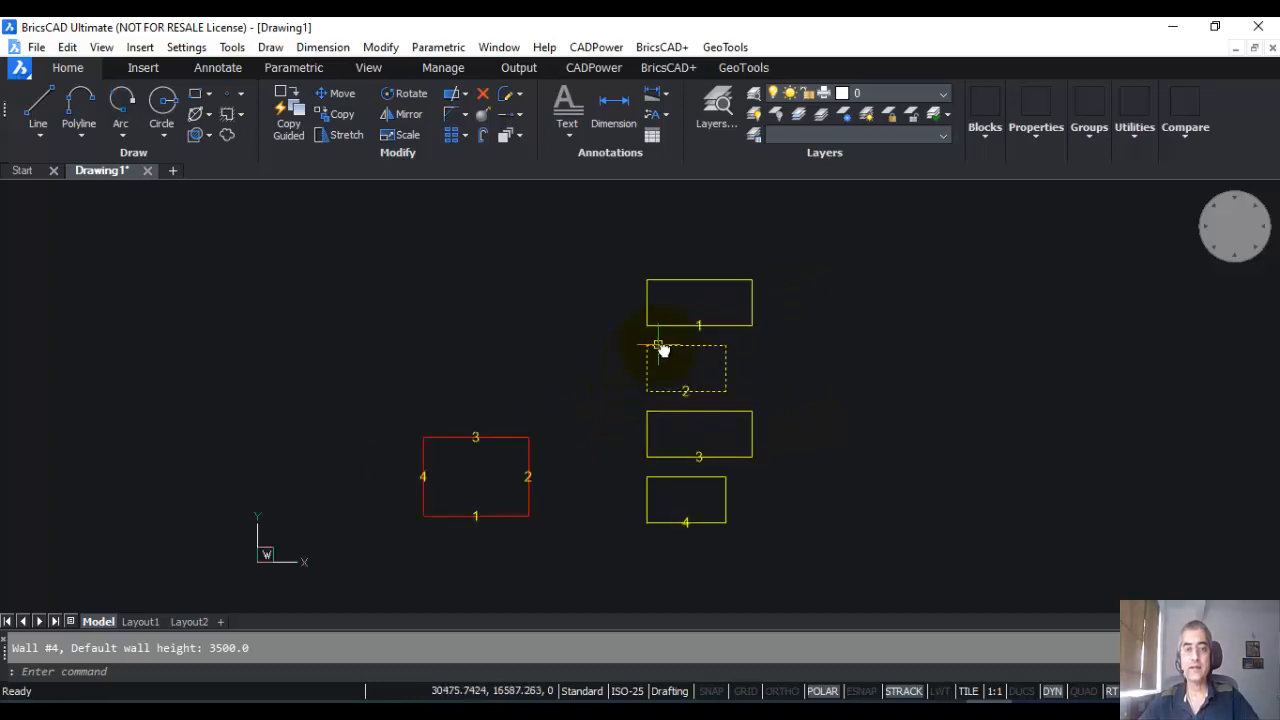
scroll(662, 350, "up", 1)
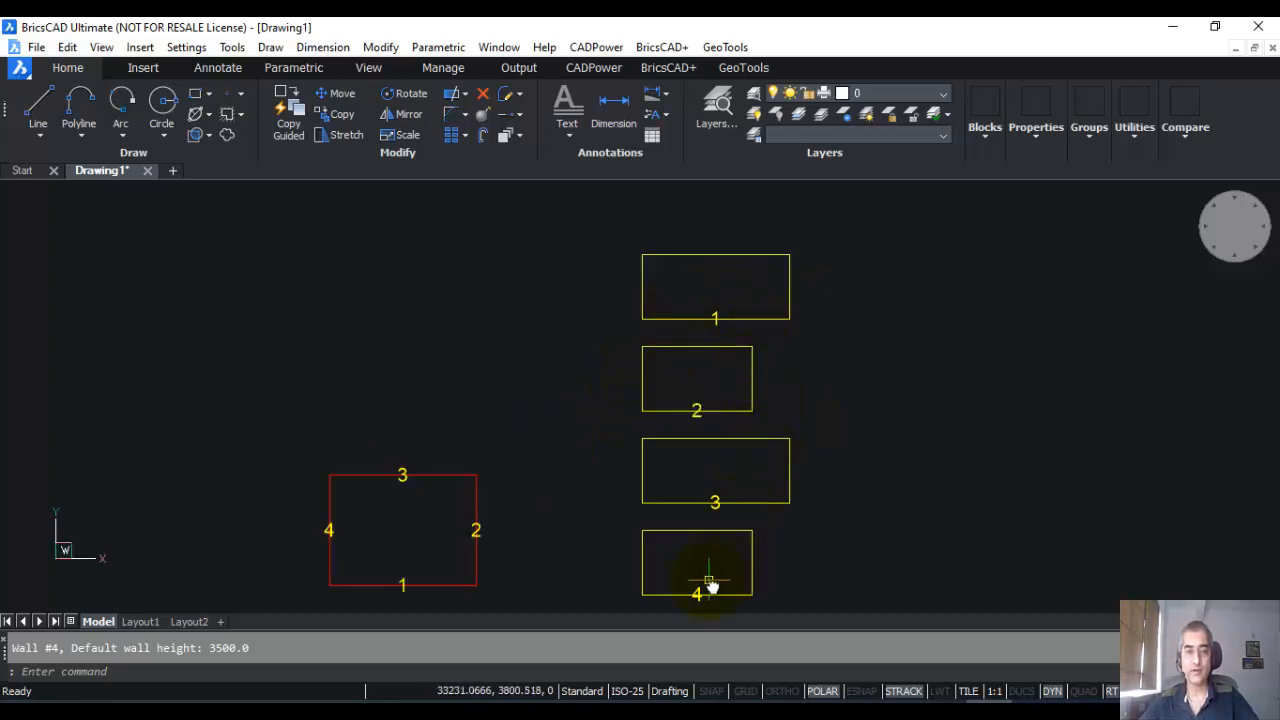
scroll(669, 297, "up", 2)
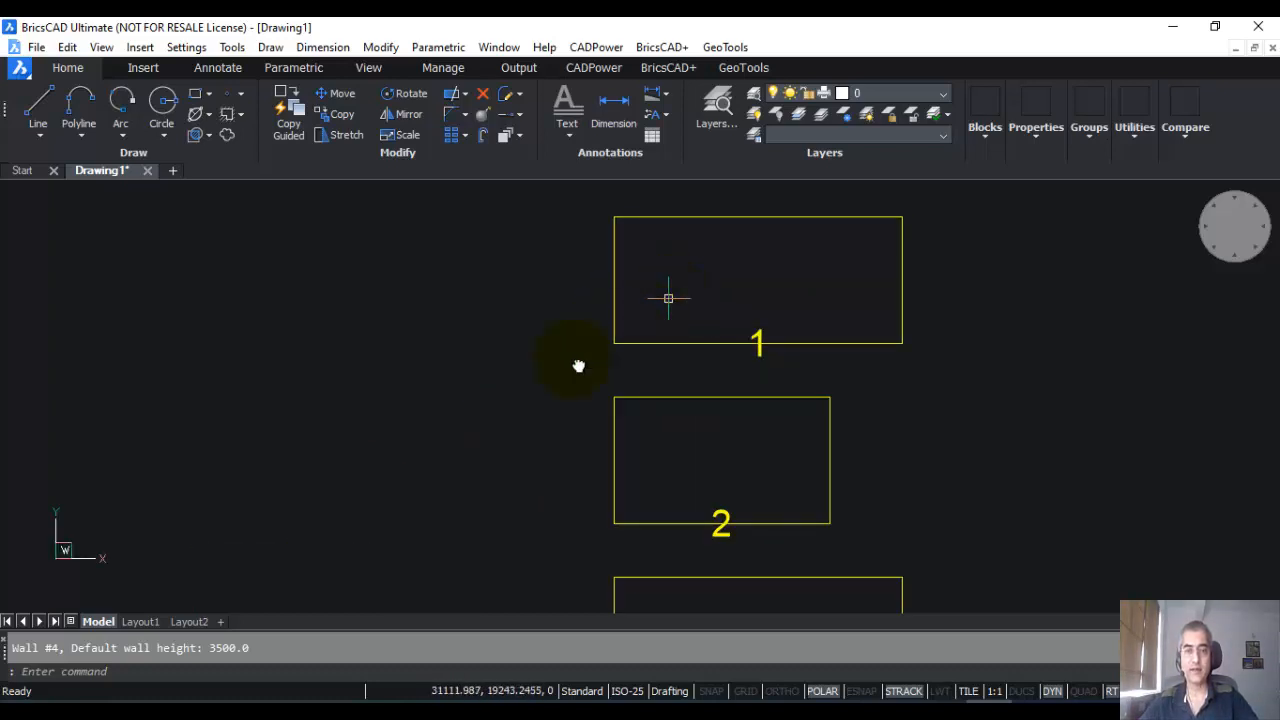
mouse_move(549, 363)
middle_mouse_down()
mouse_move(557, 351)
mouse_move(494, 408)
mouse_move(487, 400)
middle_mouse_up()
scroll(450, 390, "up", 1)
middle_click_drag(411, 374, 371, 374)
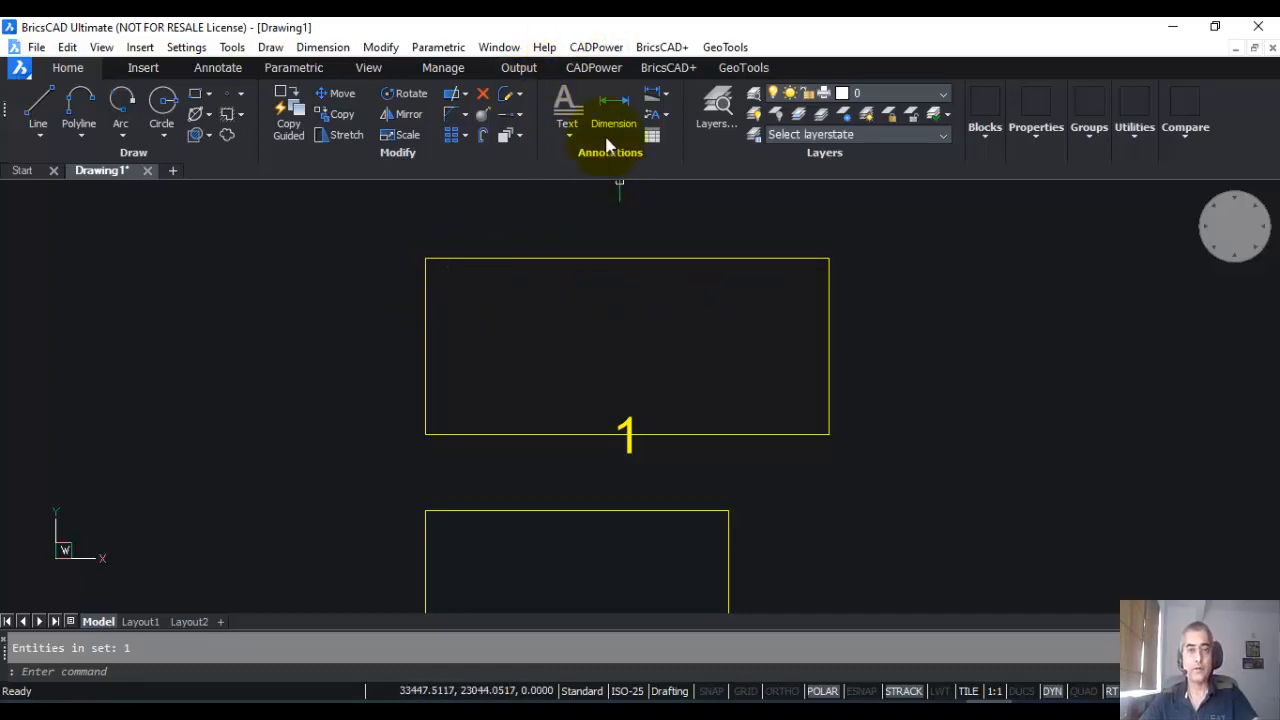
Set up panel placement with tile block FORM by corner picks, keeping 10 gaps and enabling 3D Element with depth 200
left_click(598, 50)
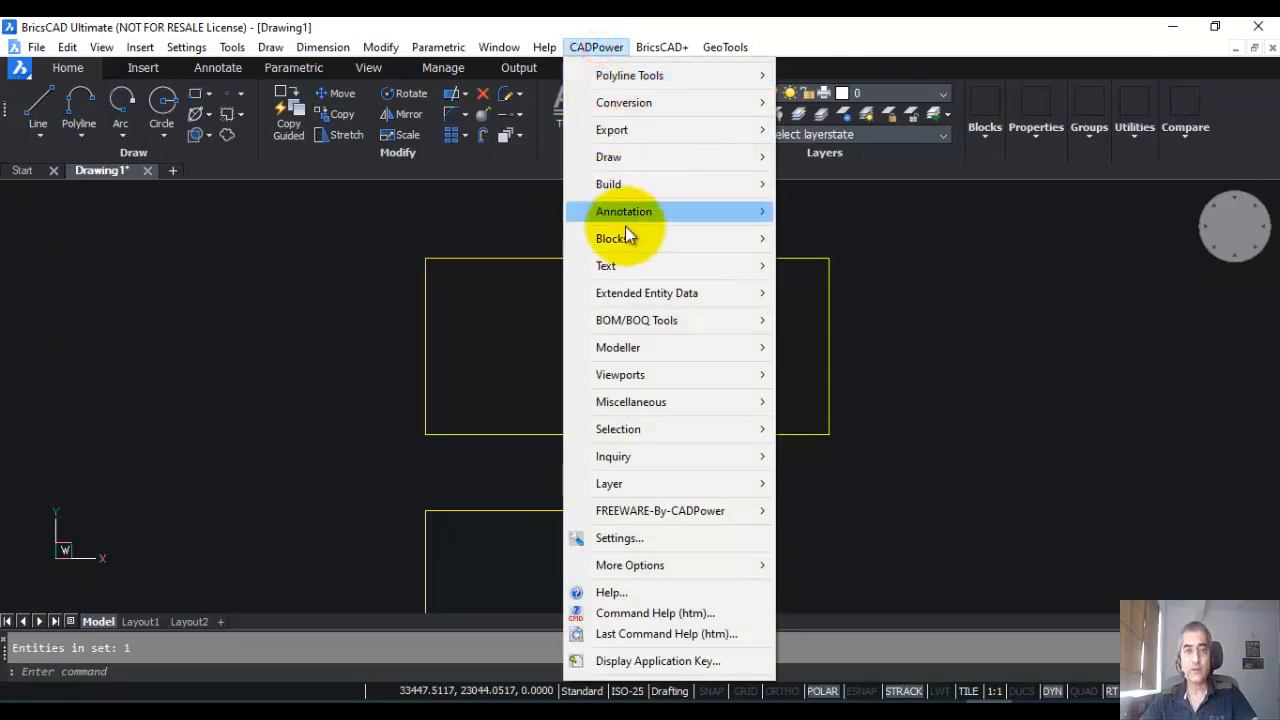
mouse_move(640, 328)
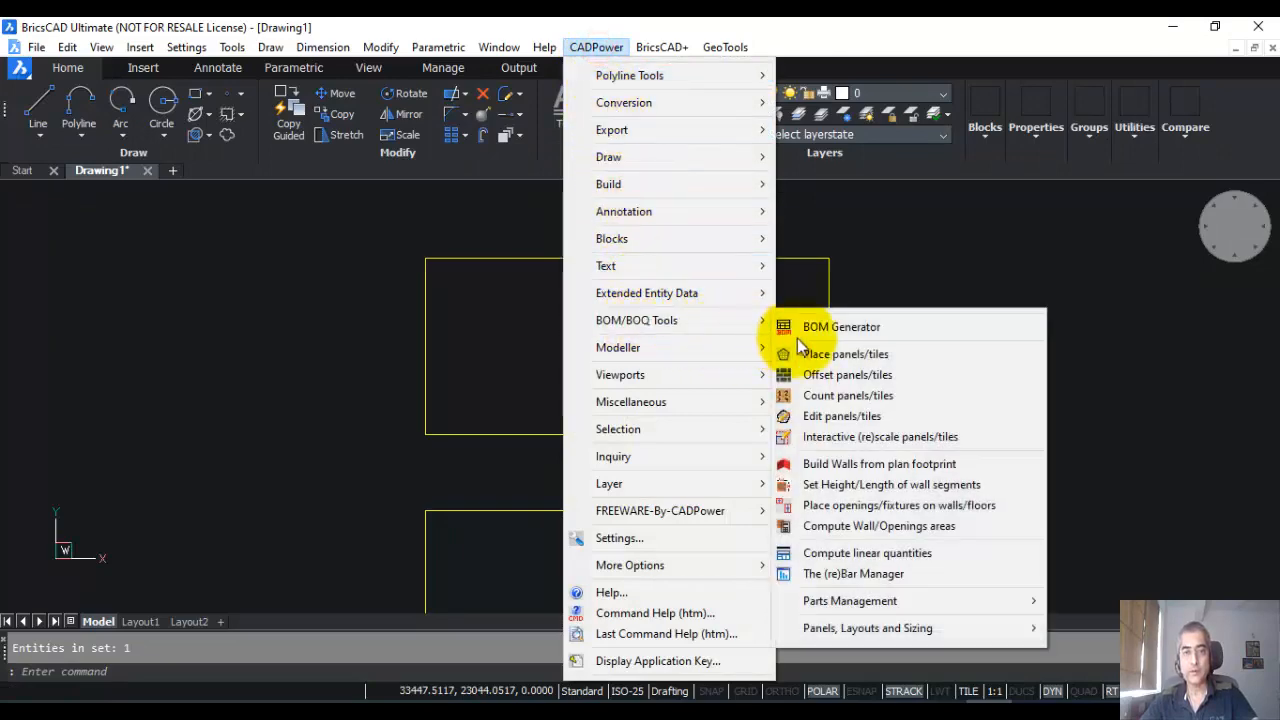
left_click(853, 356)
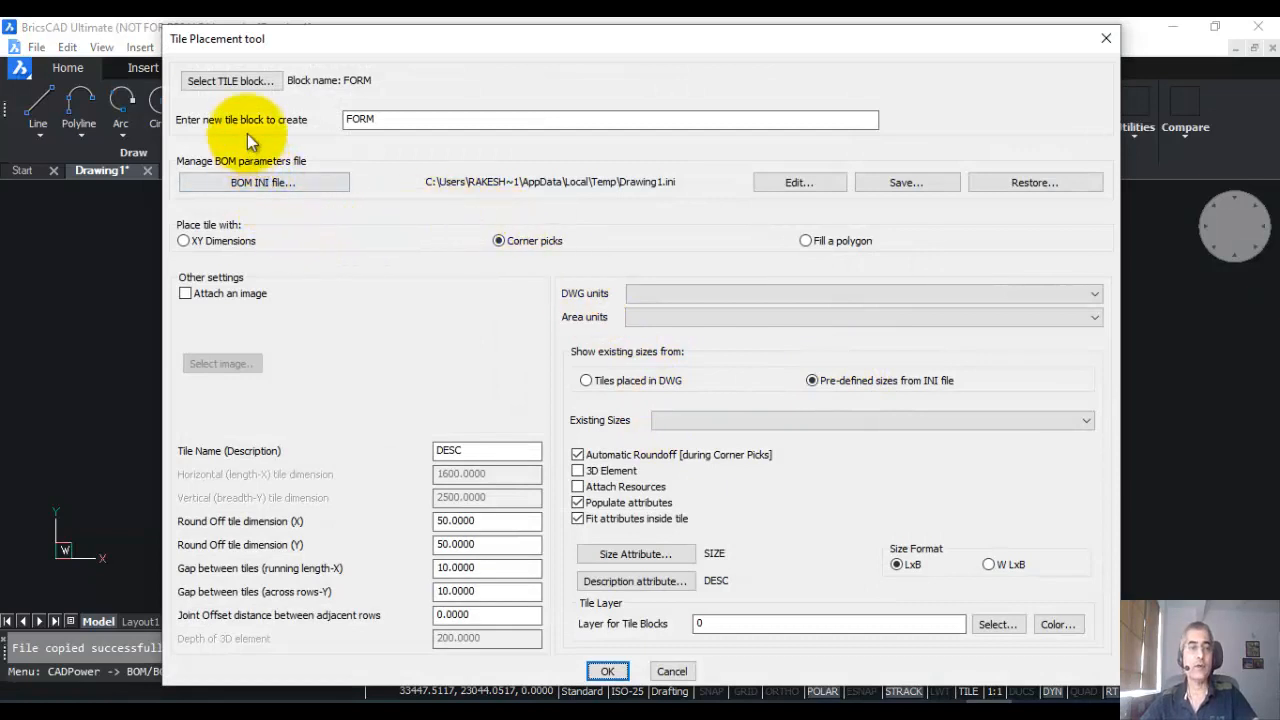
left_click_drag(385, 118, 330, 126)
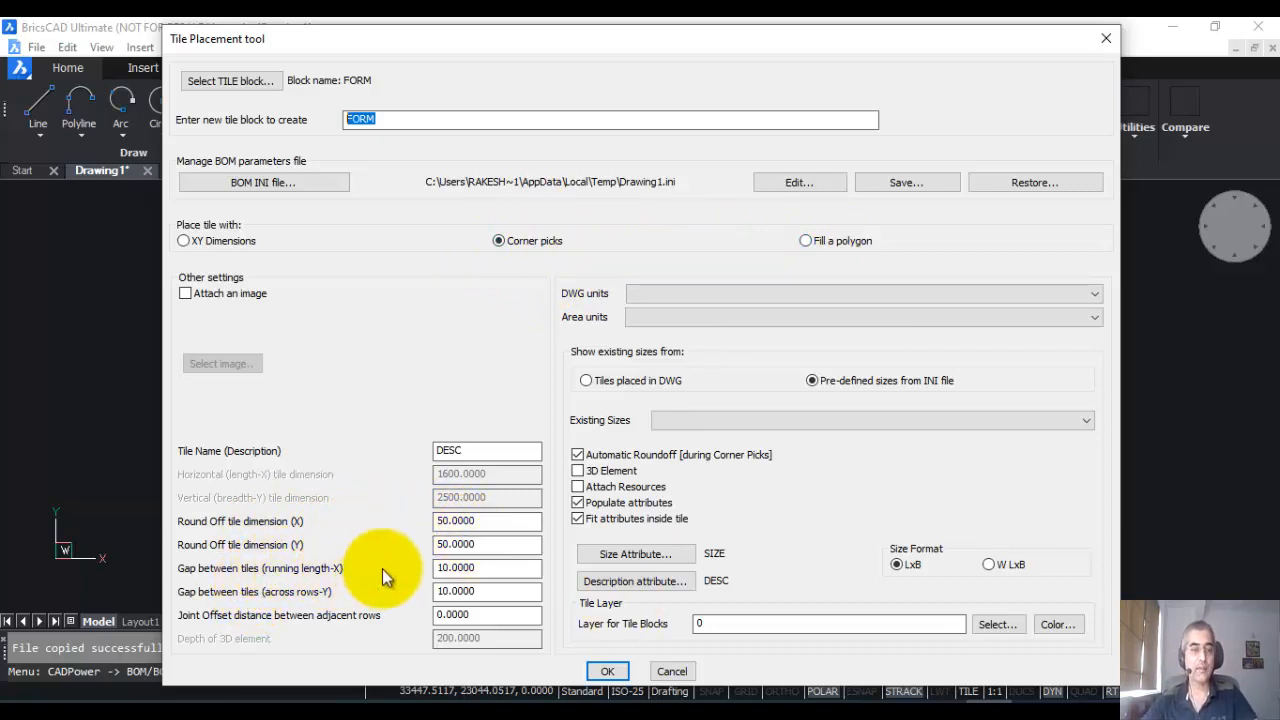
left_click(494, 572)
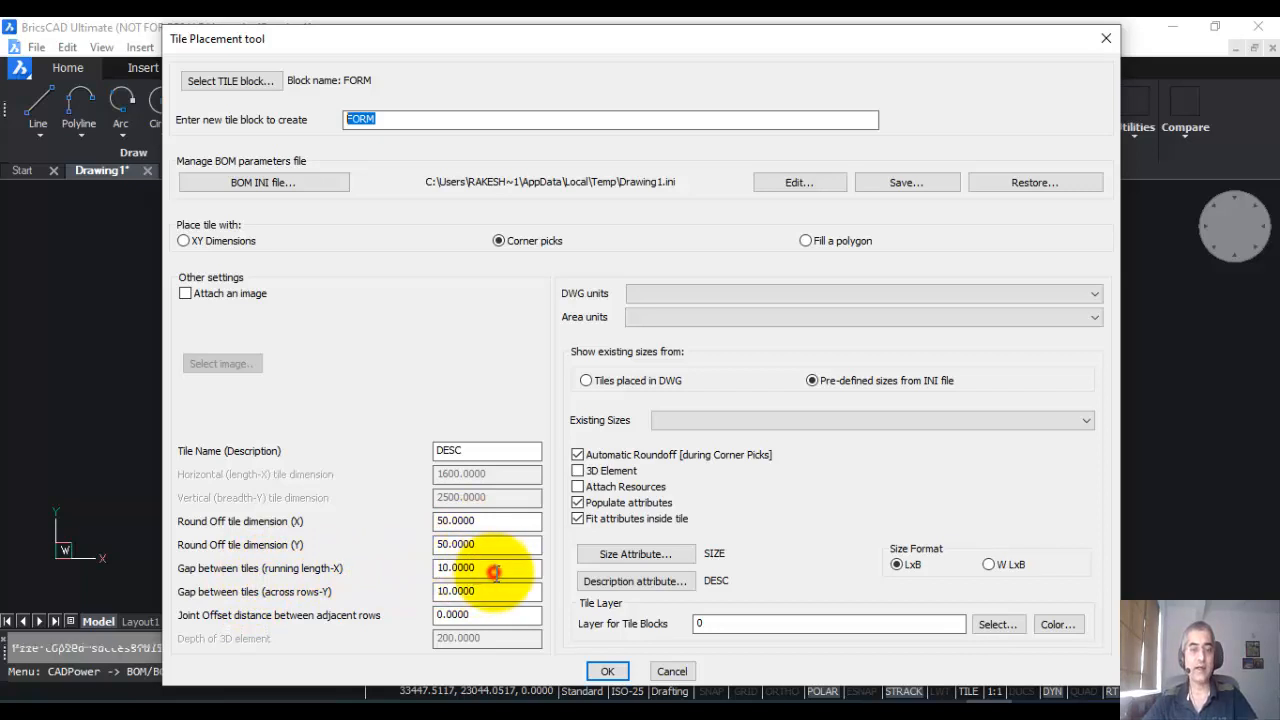
left_click(491, 591)
left_click(607, 671)
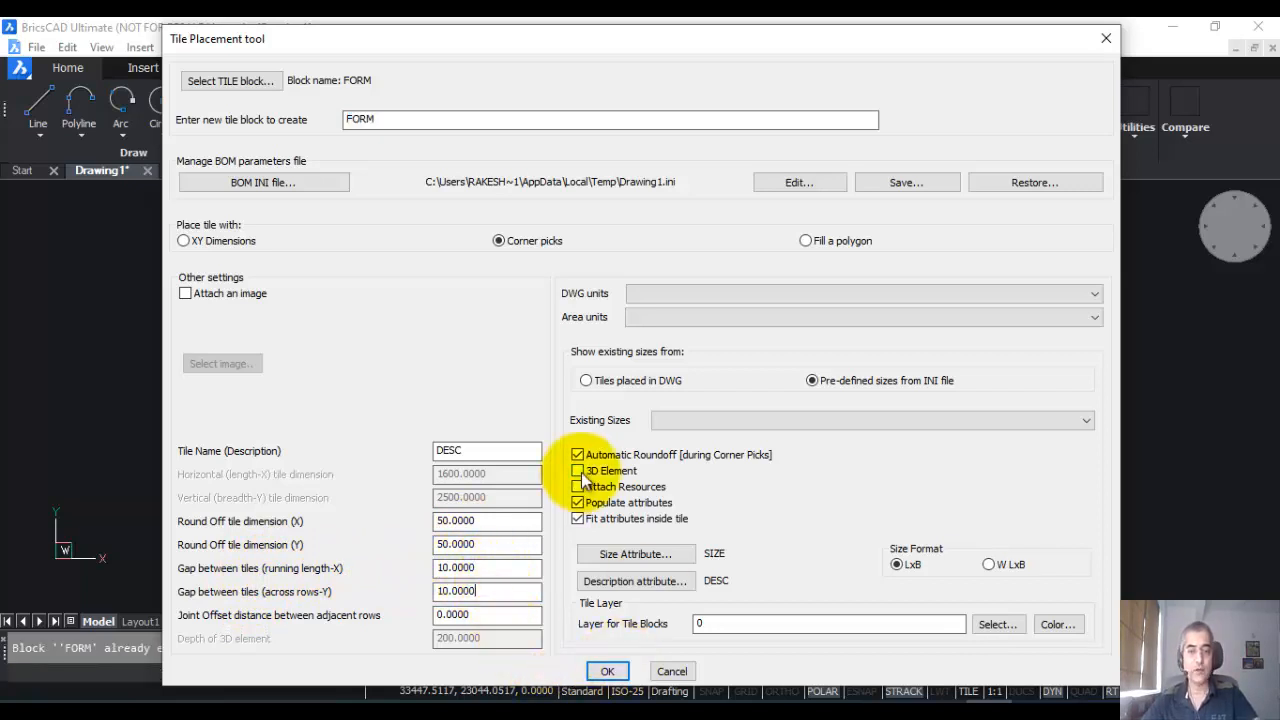
left_click(581, 472)
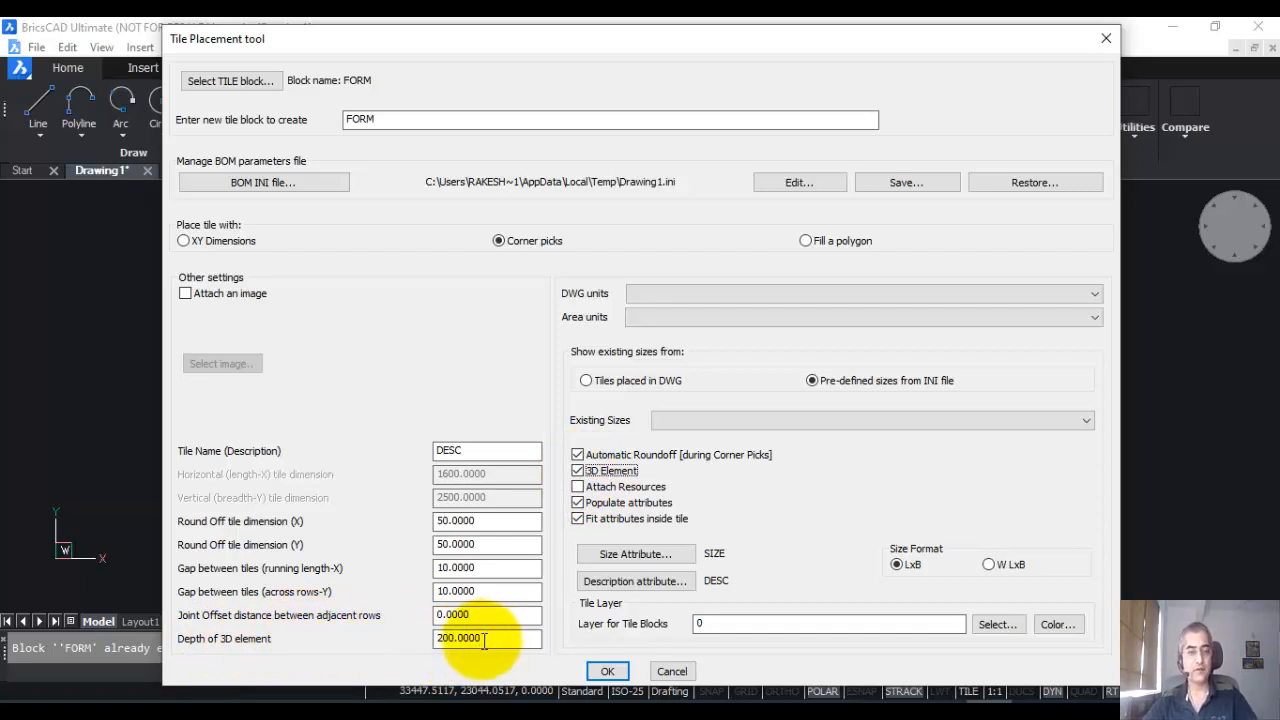
left_click(612, 672)
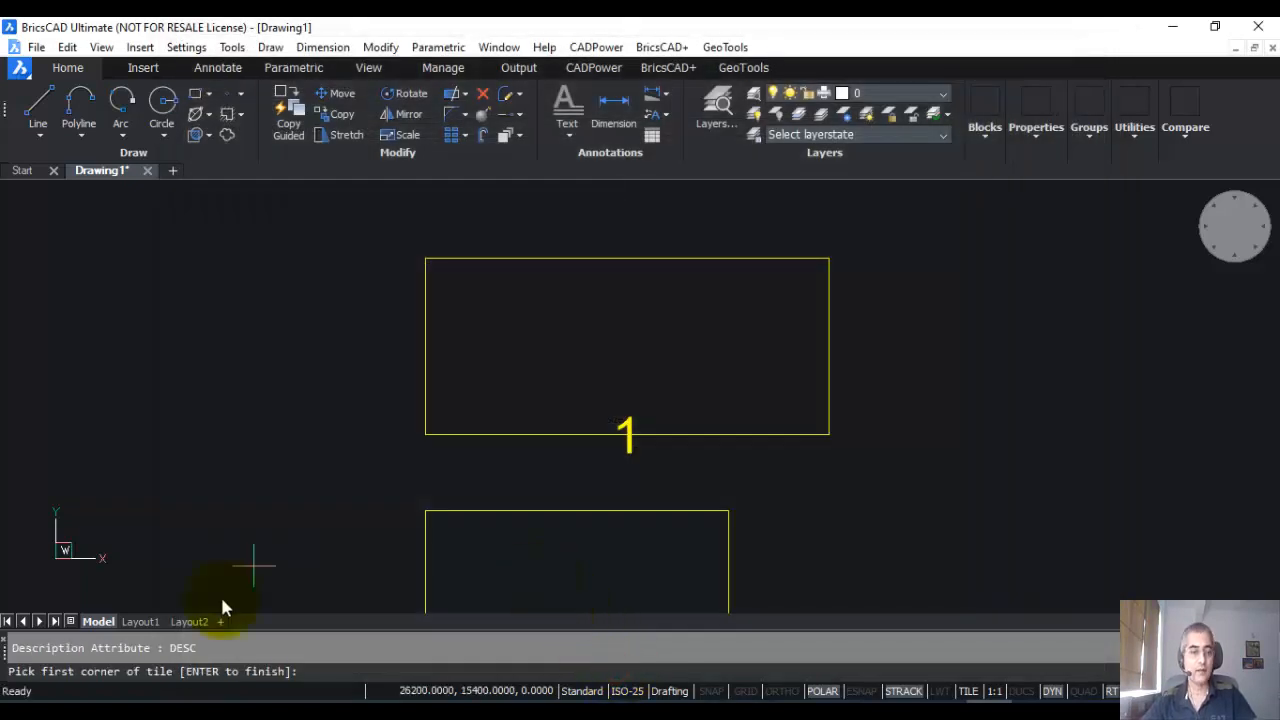
Place a panel of about 1300 x 2600 from the lower-left endpoint of wall 1 and finish the placement
right_click(409, 480, "shift")
left_click(481, 319)
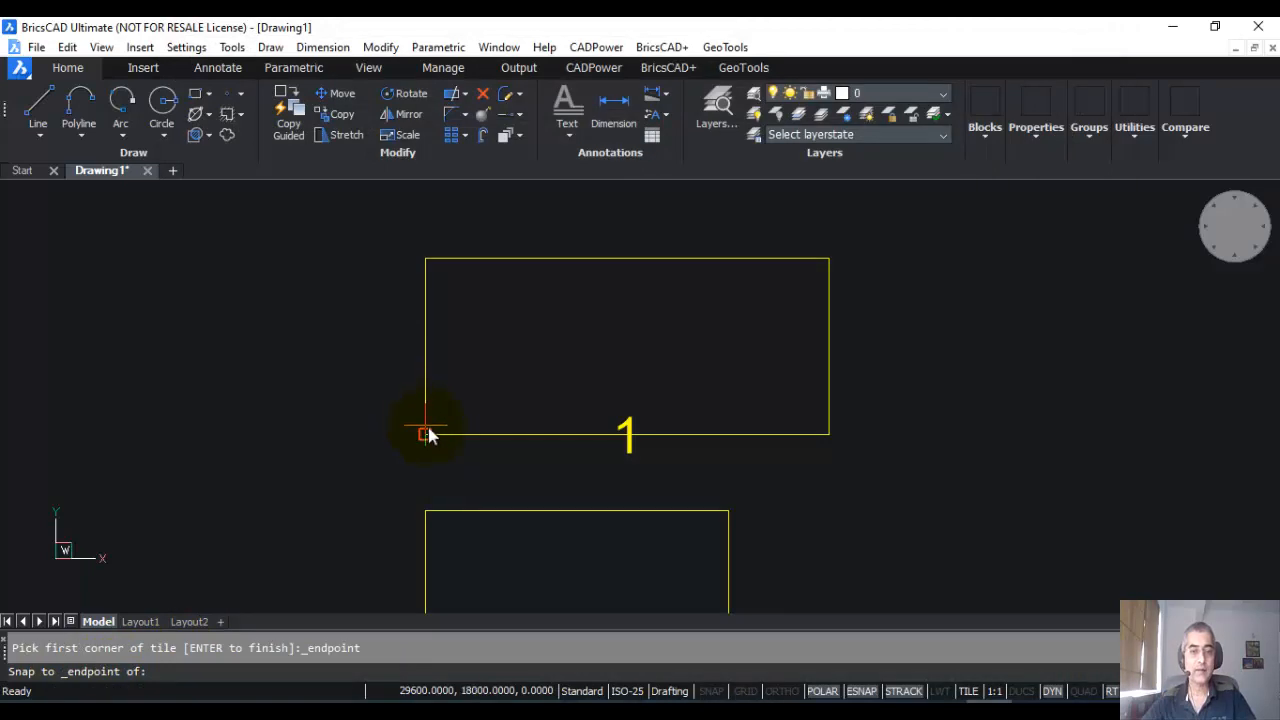
left_click(426, 435)
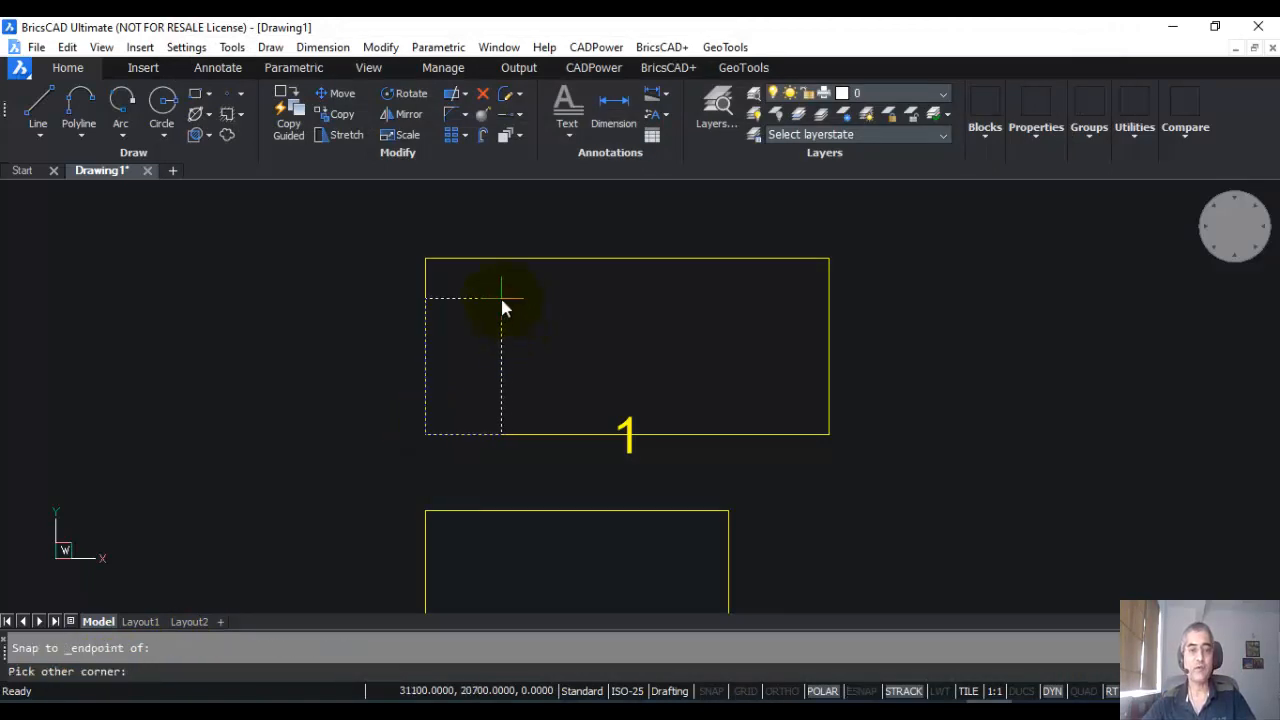
left_click(491, 301)
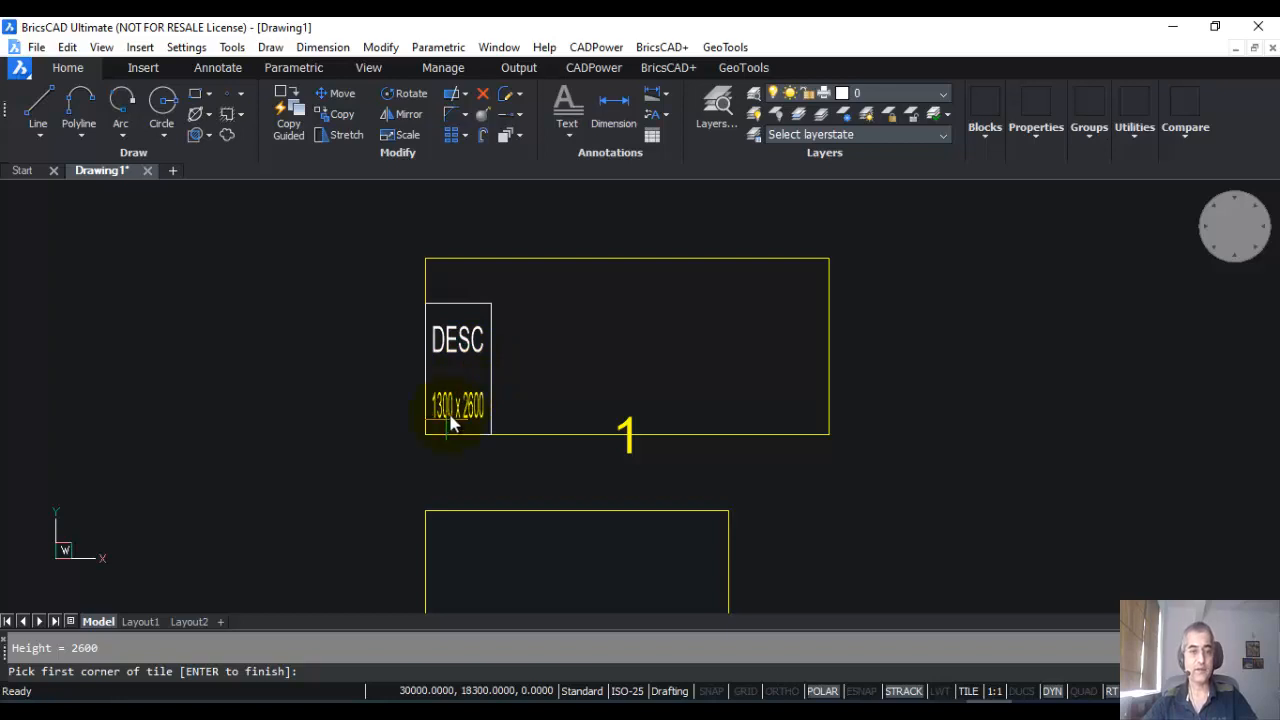
scroll(451, 424, "up", 5)
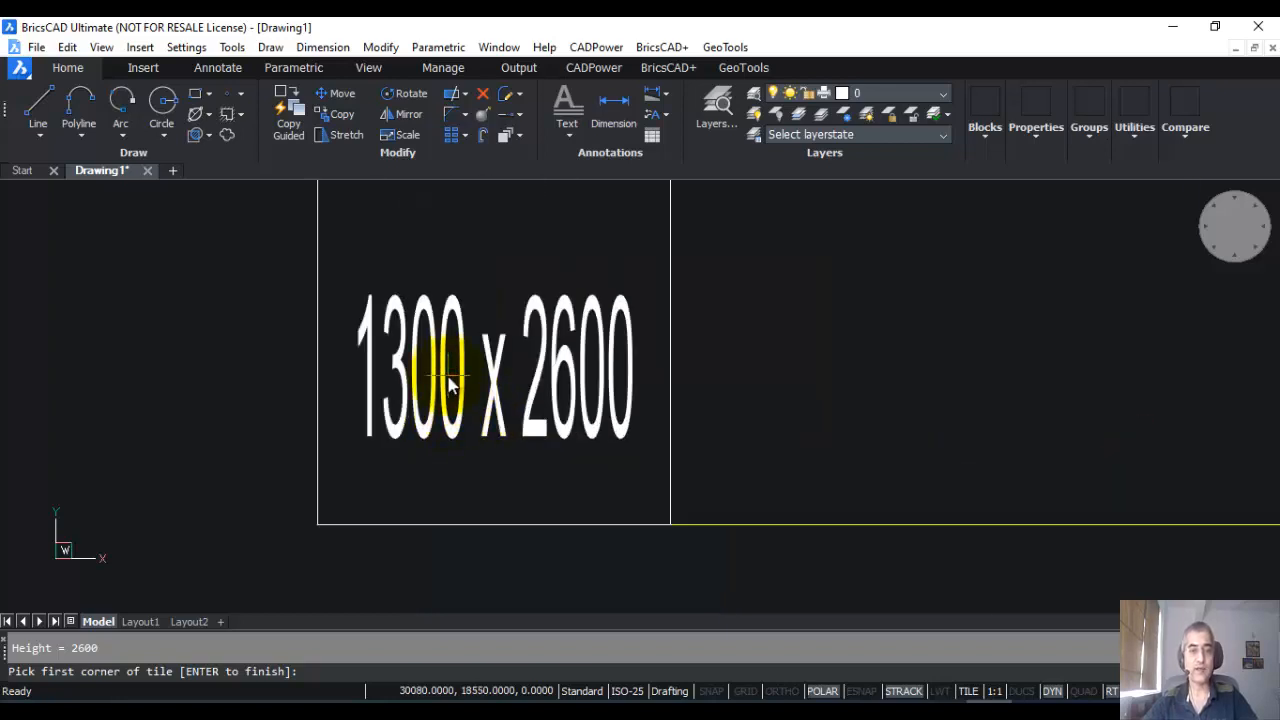
scroll(449, 385, "down", 5)
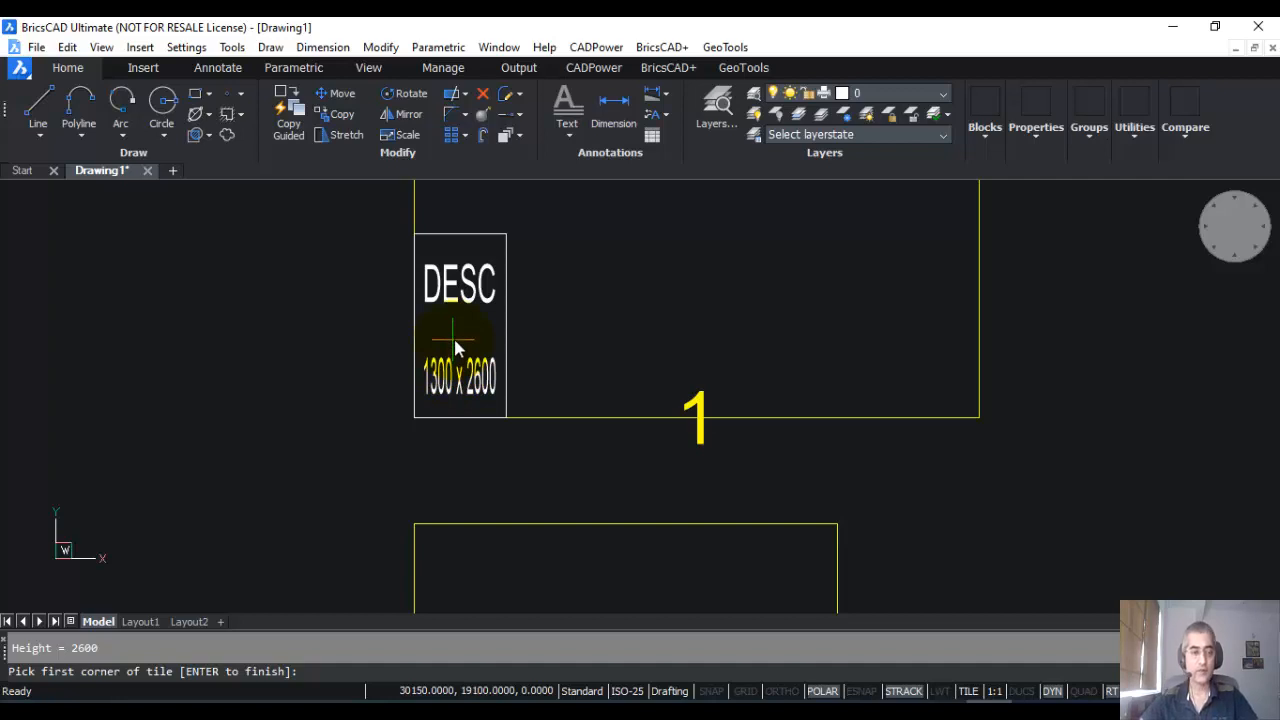
key("Return")
scroll(467, 346, "down", 1)
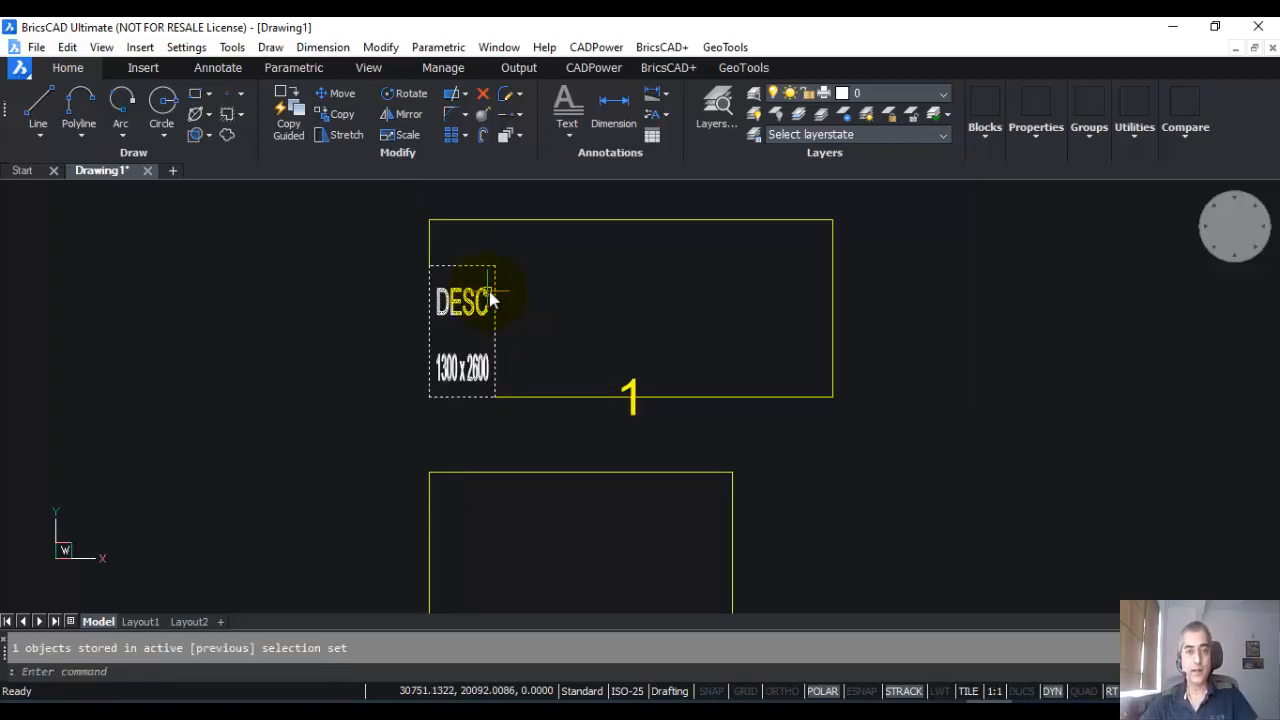
Offset the first 1300 x 2600 panel to the right on wall 1 to add a second one, without selecting the entire row
mouse_move(490, 300)
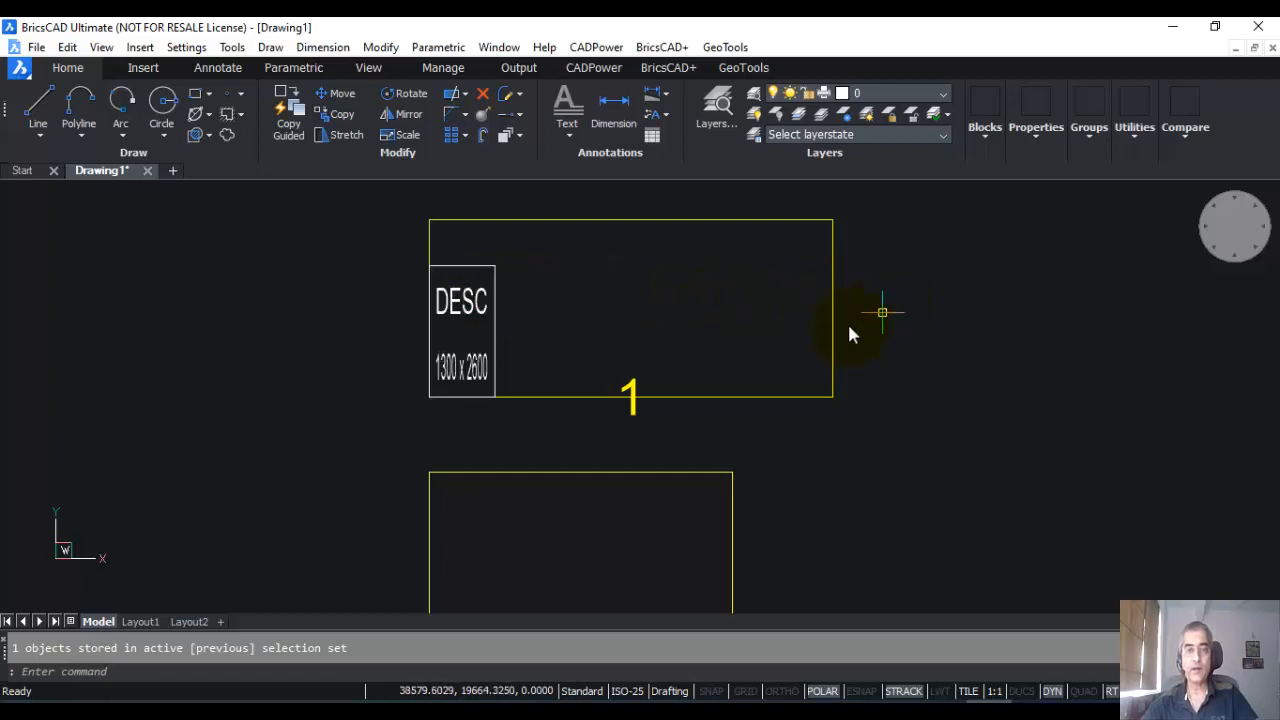
left_click(600, 47)
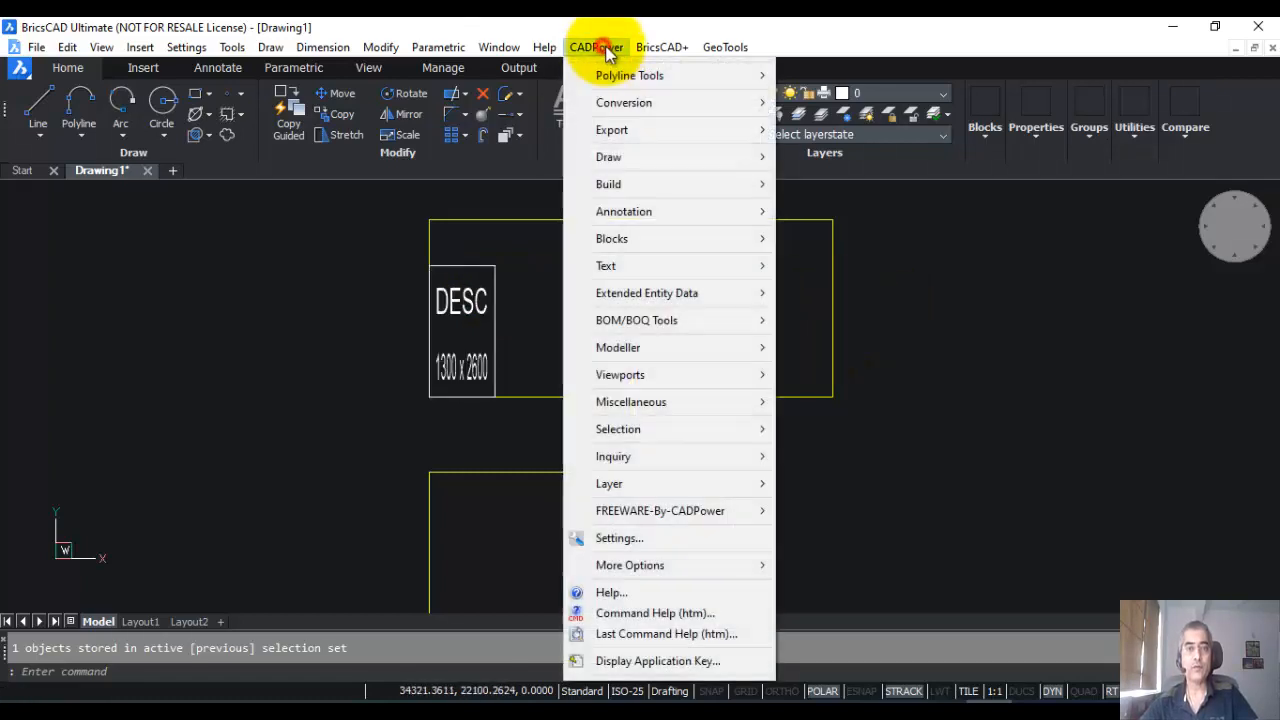
mouse_move(617, 320)
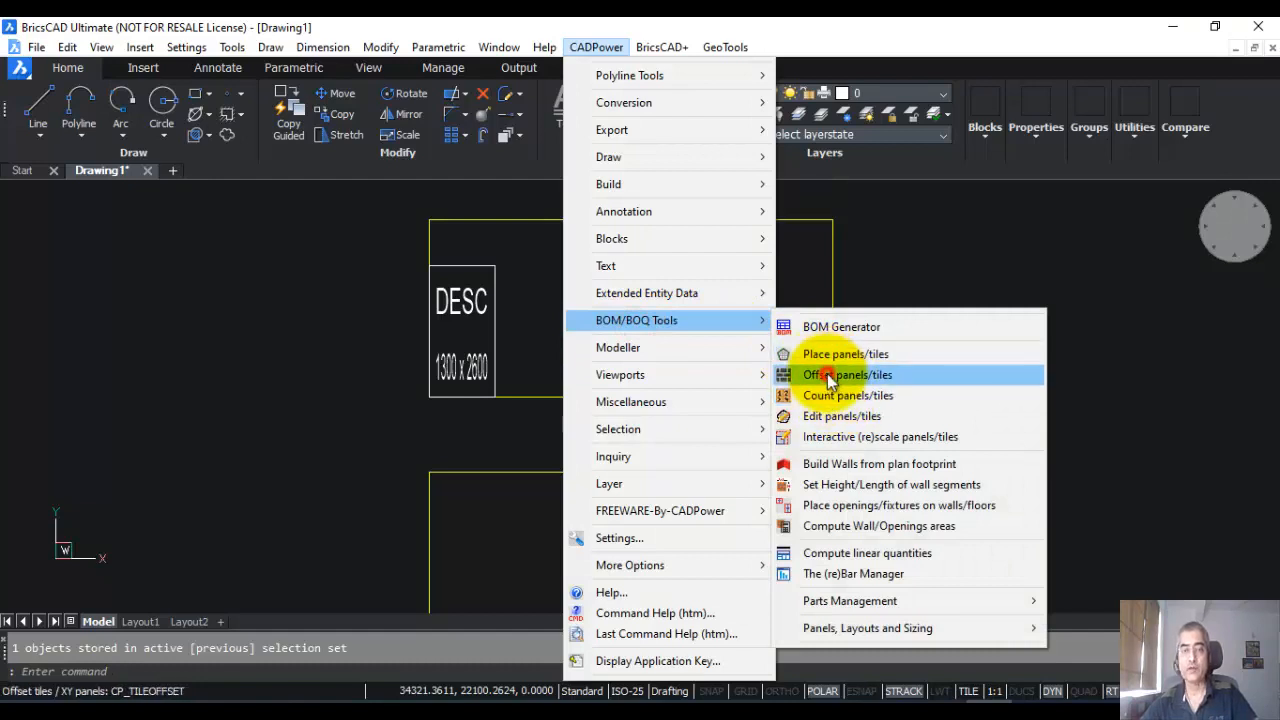
left_click(827, 366)
left_click(493, 286)
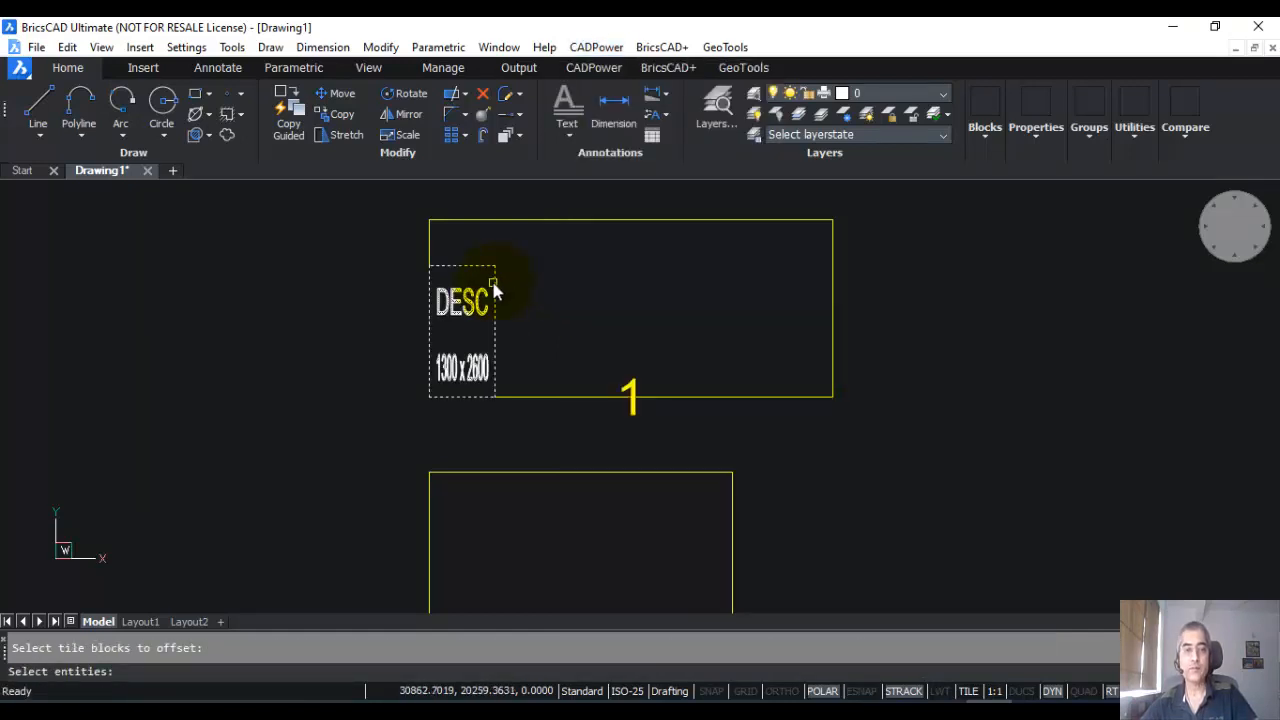
key("Return")
key("Return")
left_click(528, 298)
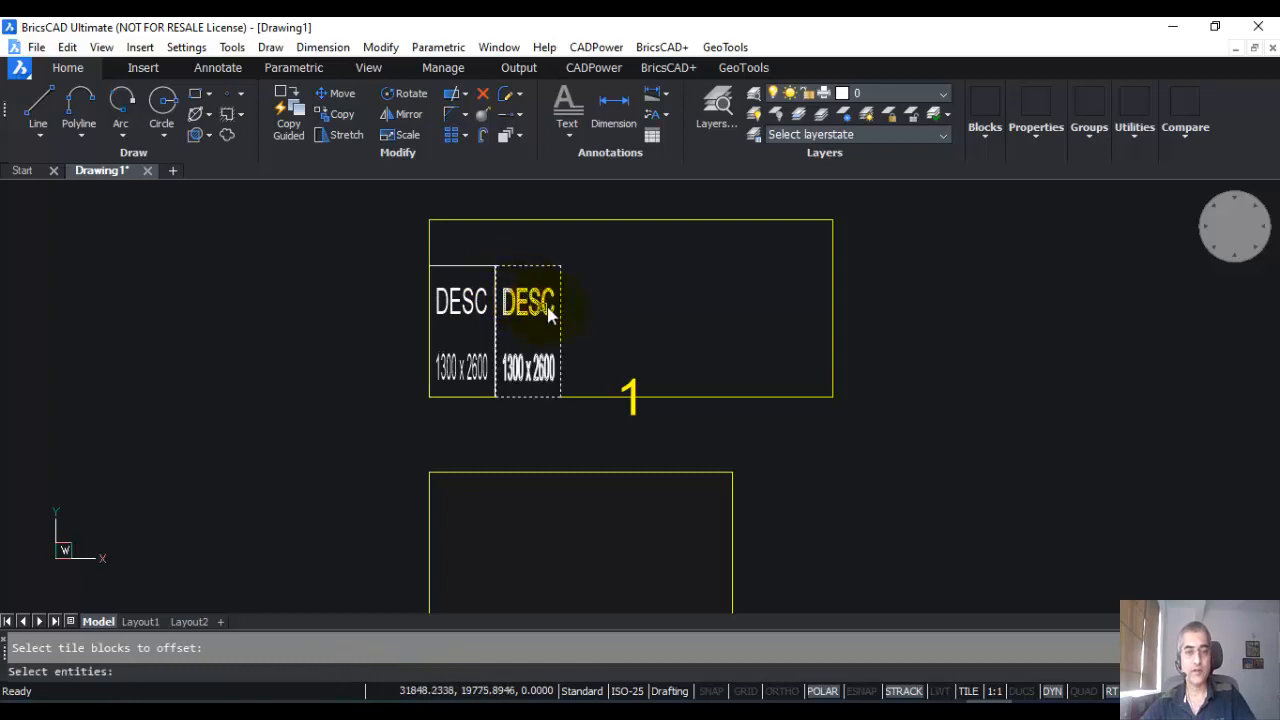
Keep offsetting the newest panel to the right until the row holds seven panels and passes wall 1's right edge
left_click(553, 298)
key("Return")
key("Return")
left_click(595, 300)
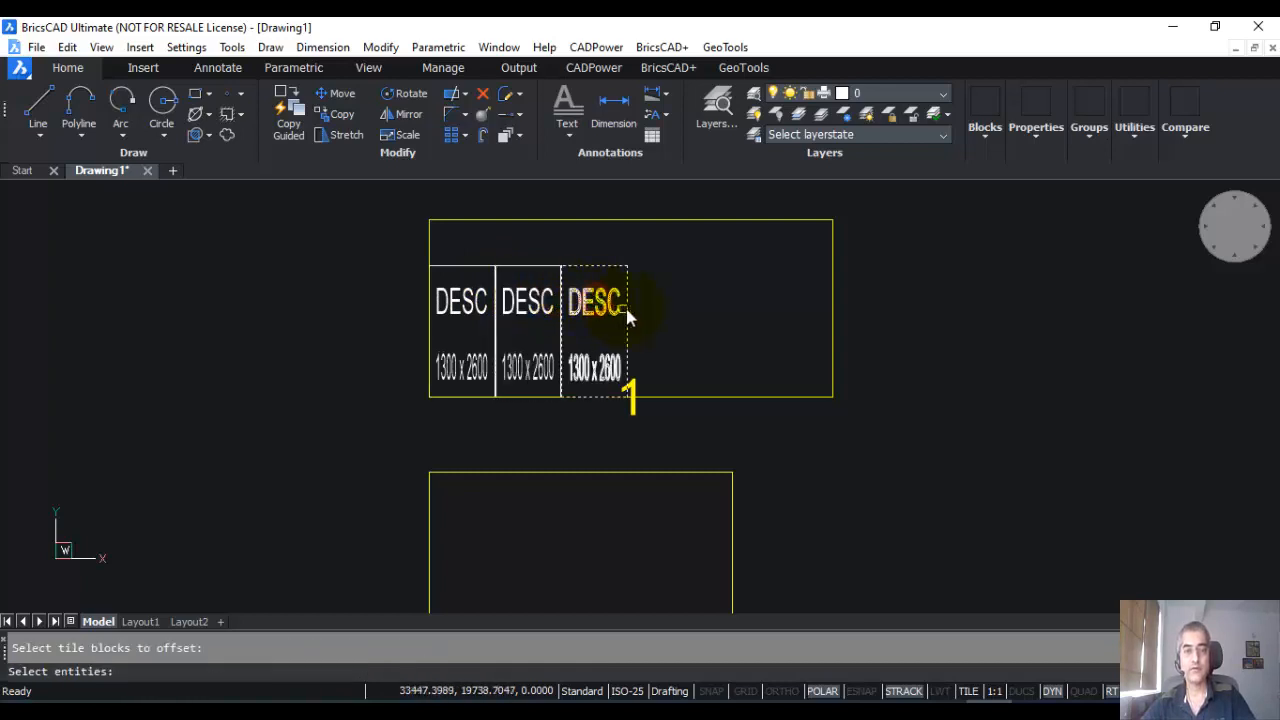
left_click(630, 305)
key("Return")
key("Return")
left_click(648, 299)
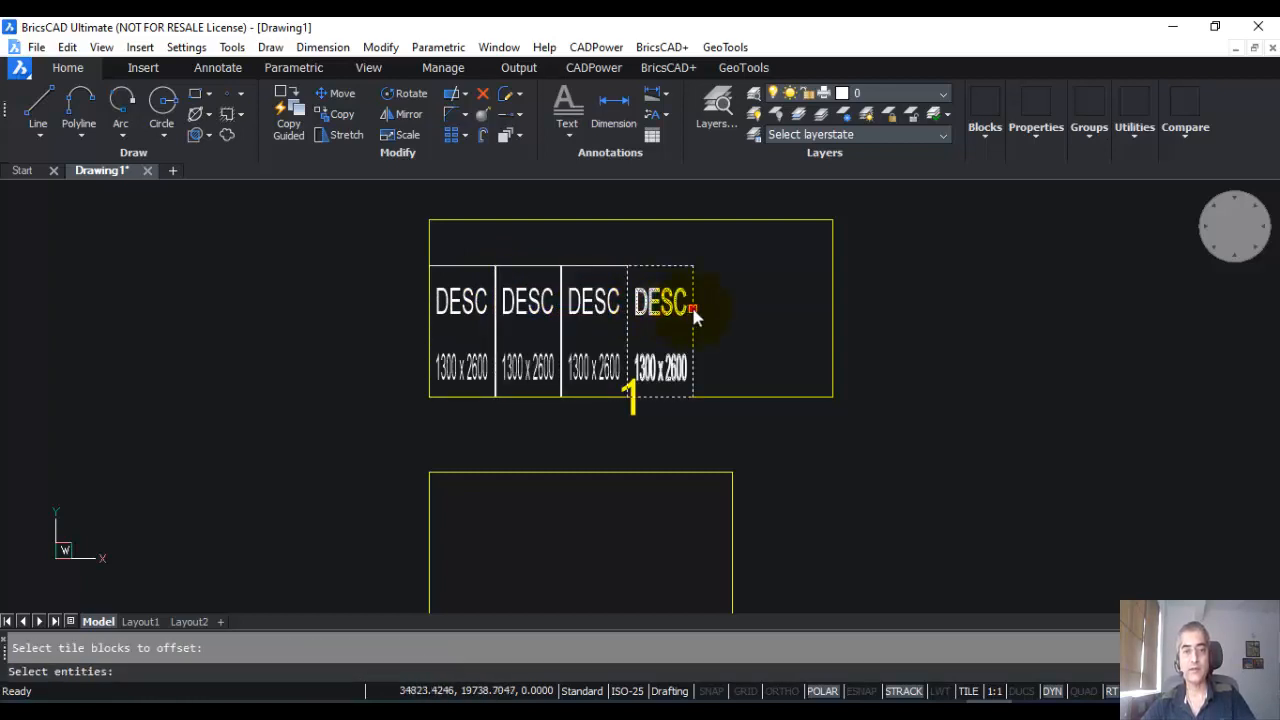
left_click(697, 306)
key("Return")
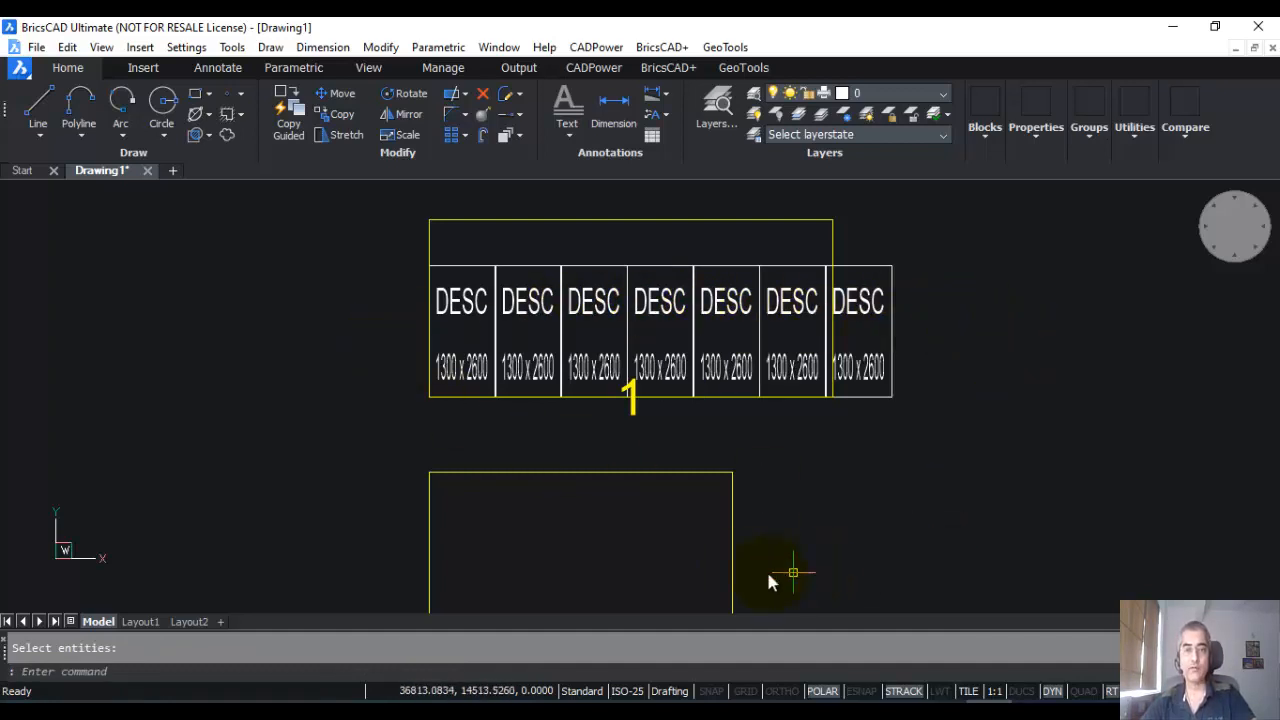
Offset only the first panel of the row upward, without selecting the entire row, to start a second row on wall 1
scroll(687, 376, "down", 2)
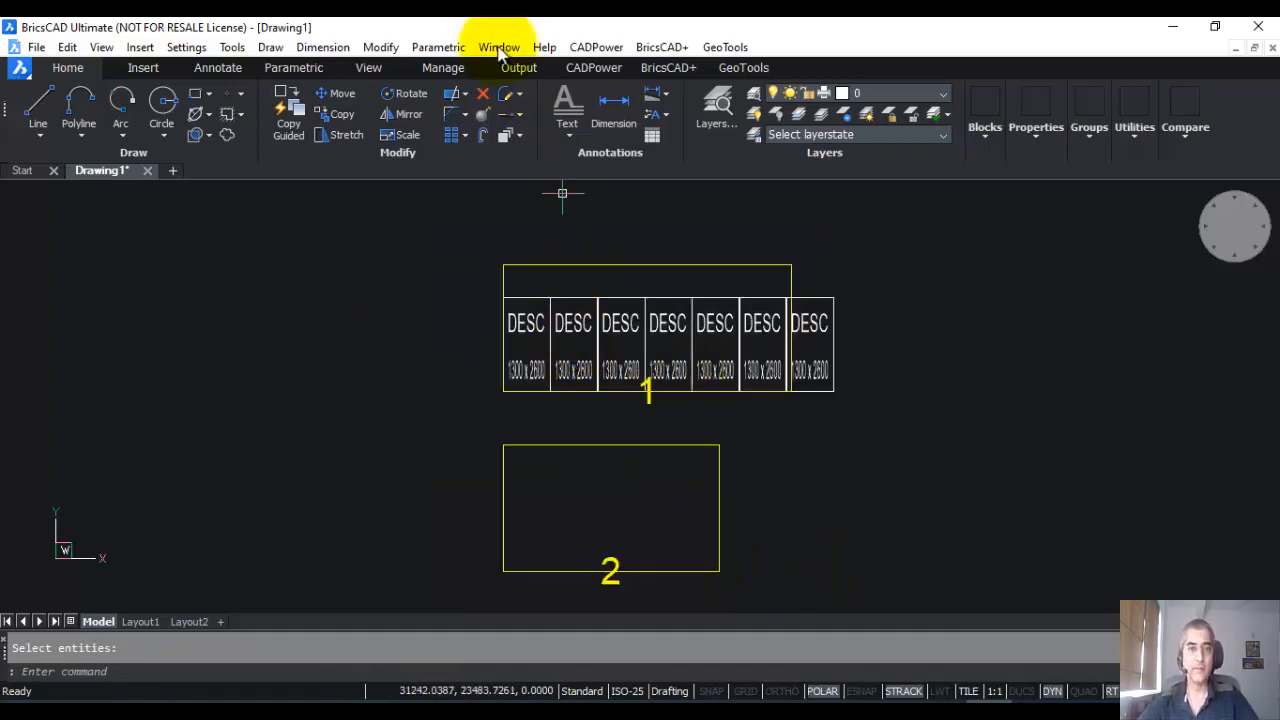
left_click(594, 47)
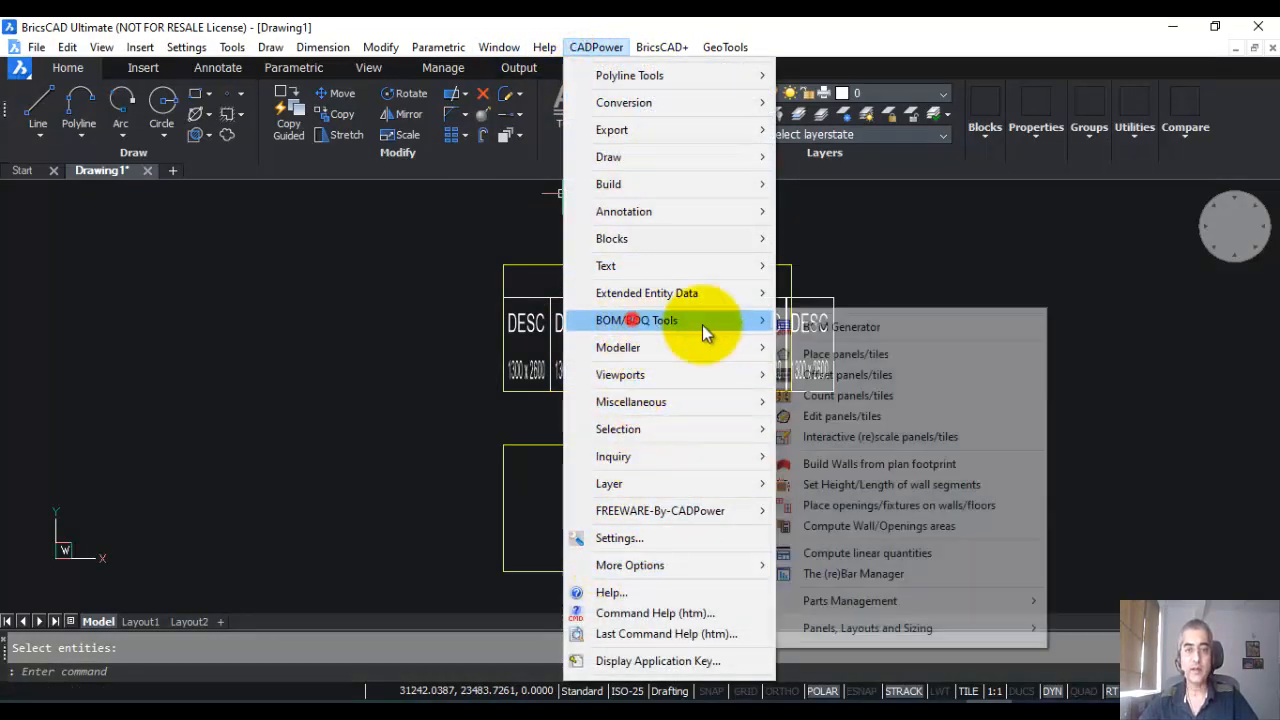
left_click(517, 299)
key("Return")
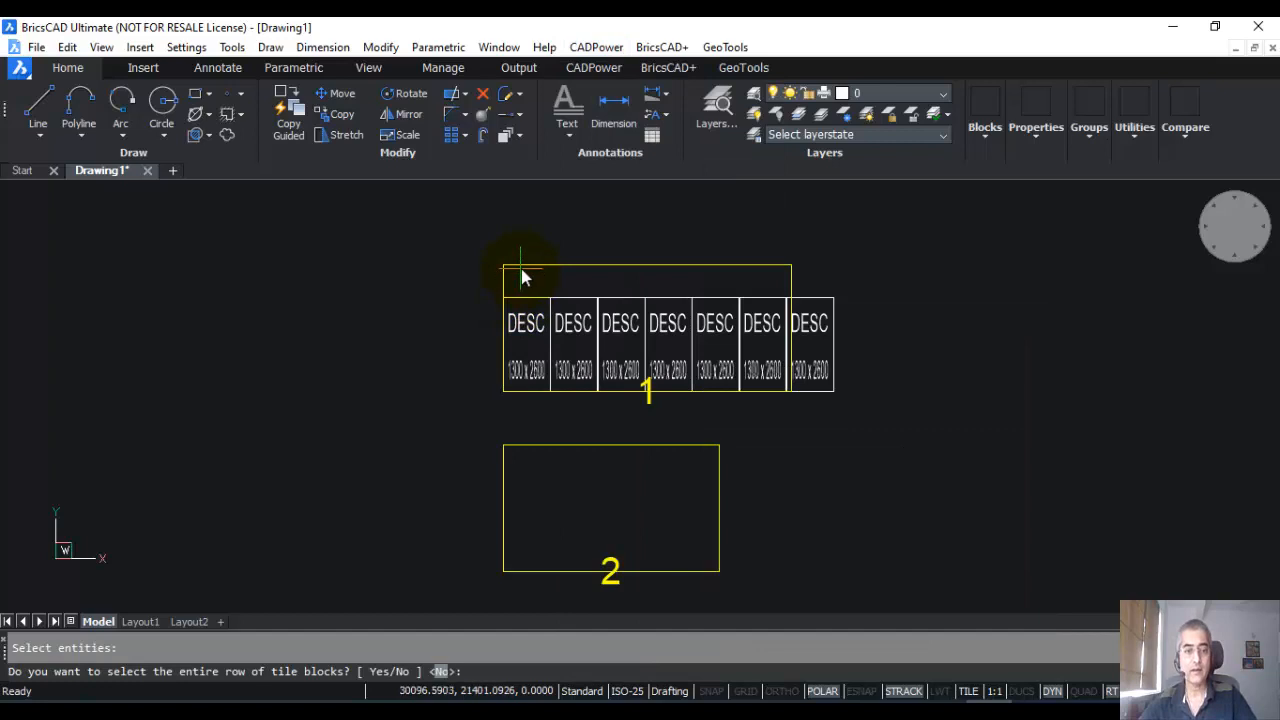
key("Return")
key("Escape")
scroll(512, 345, "up", 3)
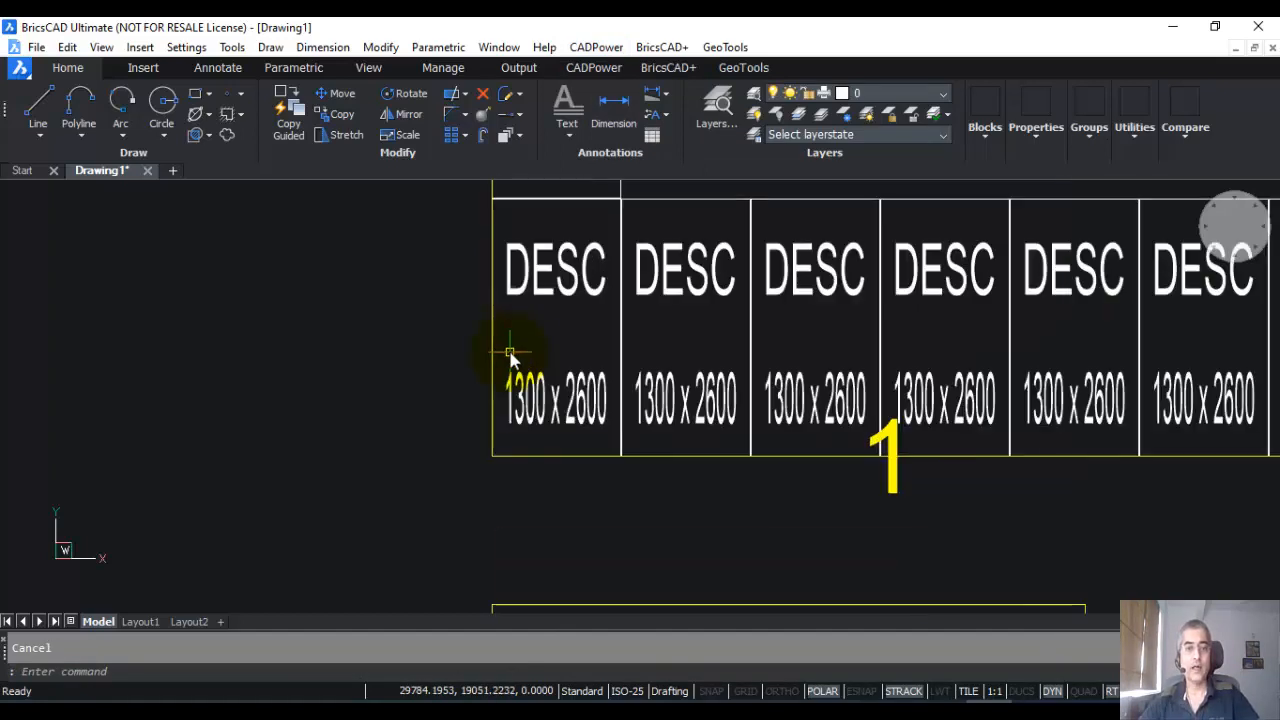
scroll(509, 357, "down", 2)
scroll(567, 314, "down", 1)
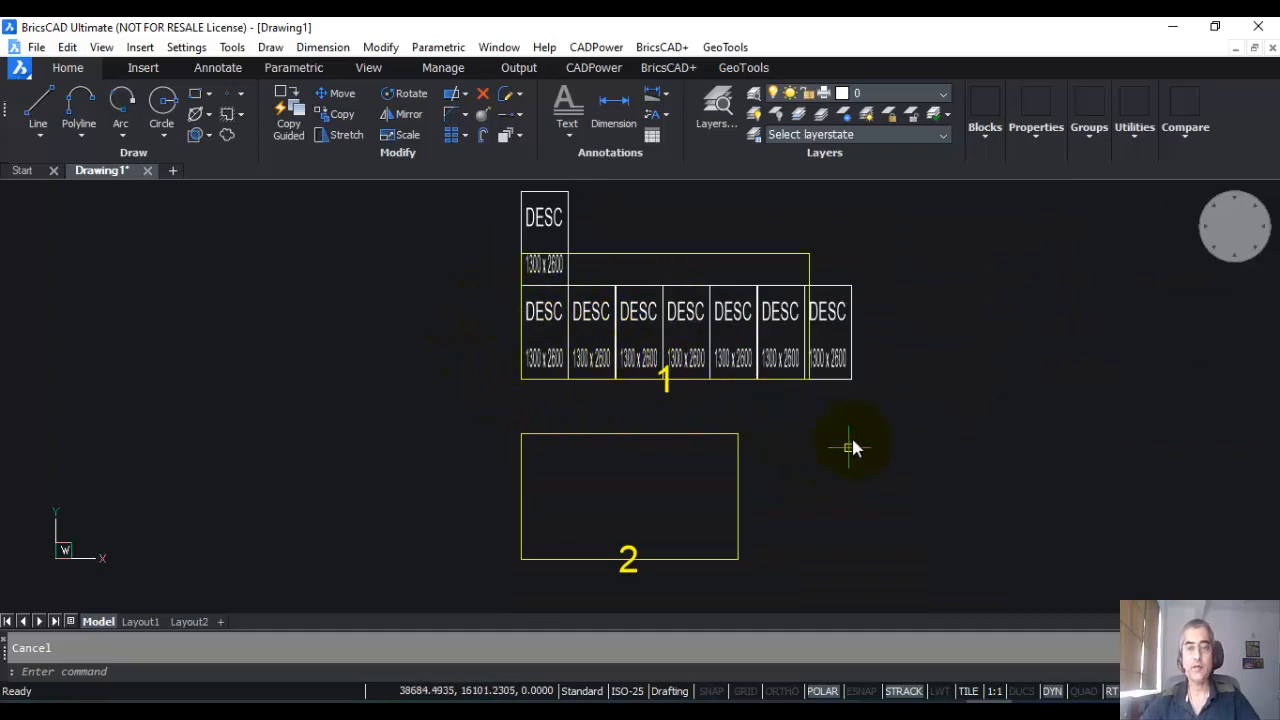
Set up interactive rescaling of the overhanging last panel, updating attribute SIZE, with an X scale increment of -10 anchored at the insertion point
middle_click_drag(815, 335, 604, 370)
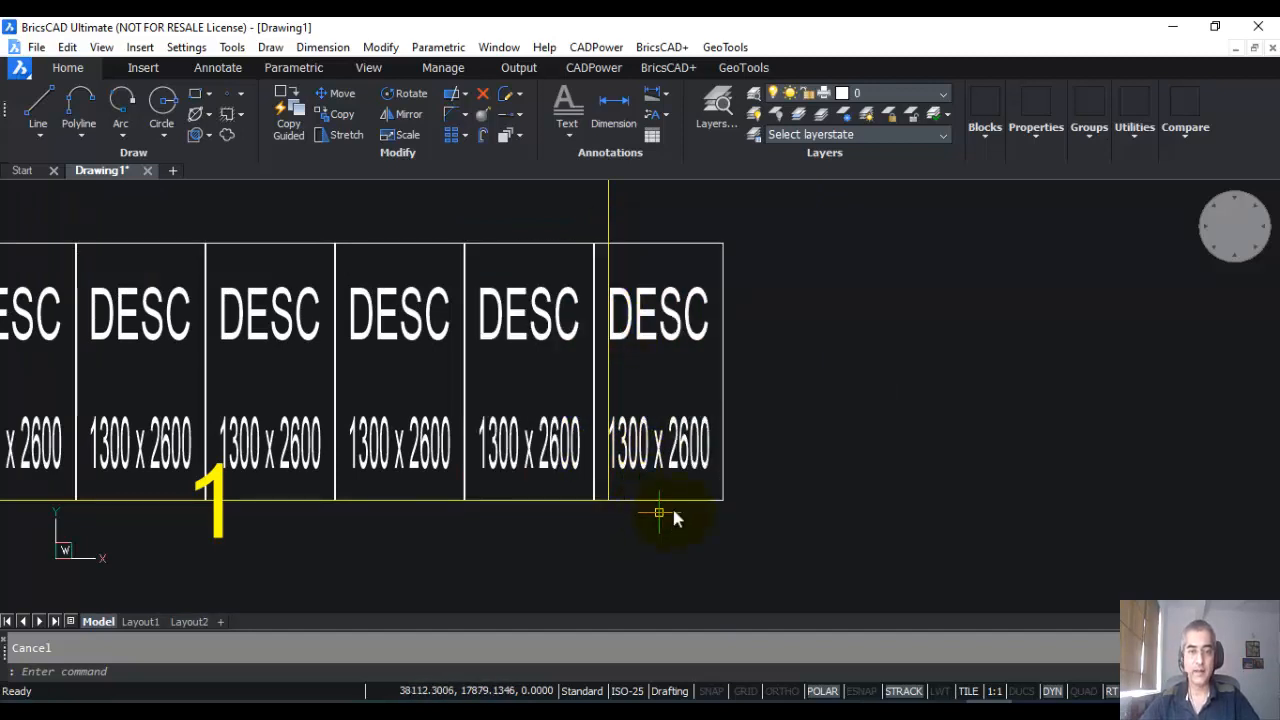
scroll(571, 194, "down", 1)
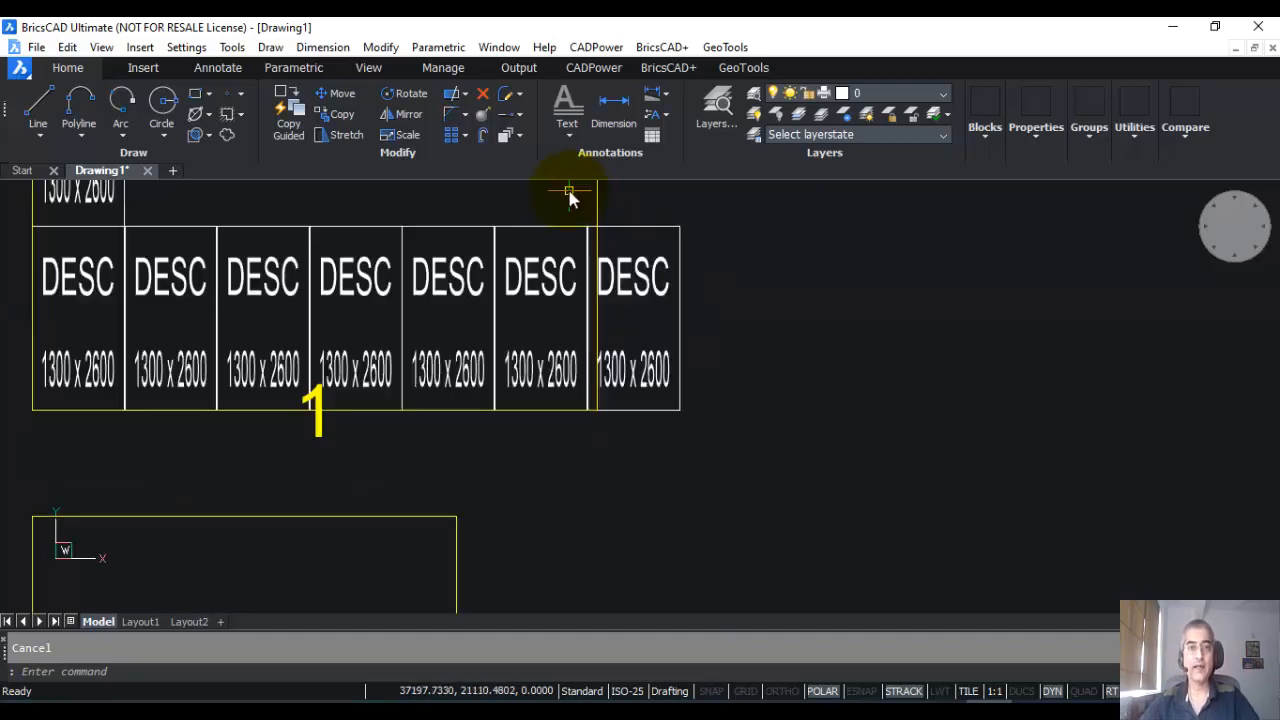
left_click(596, 47)
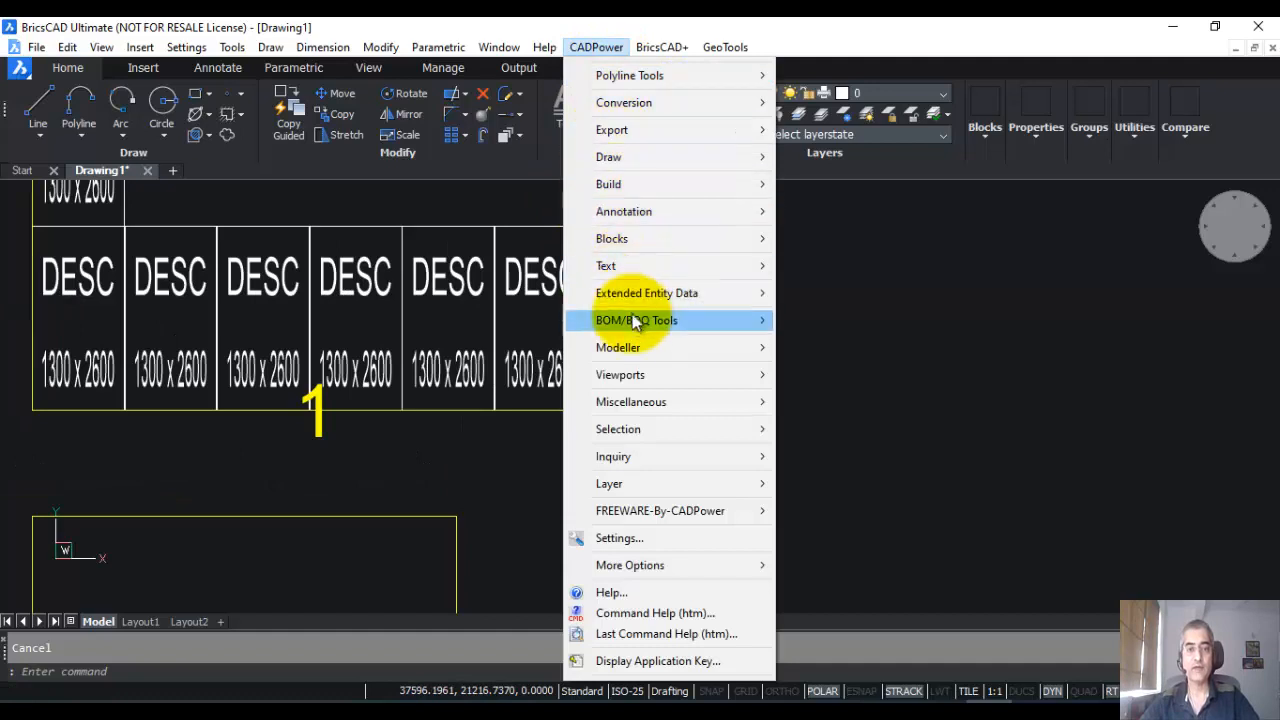
mouse_move(638, 322)
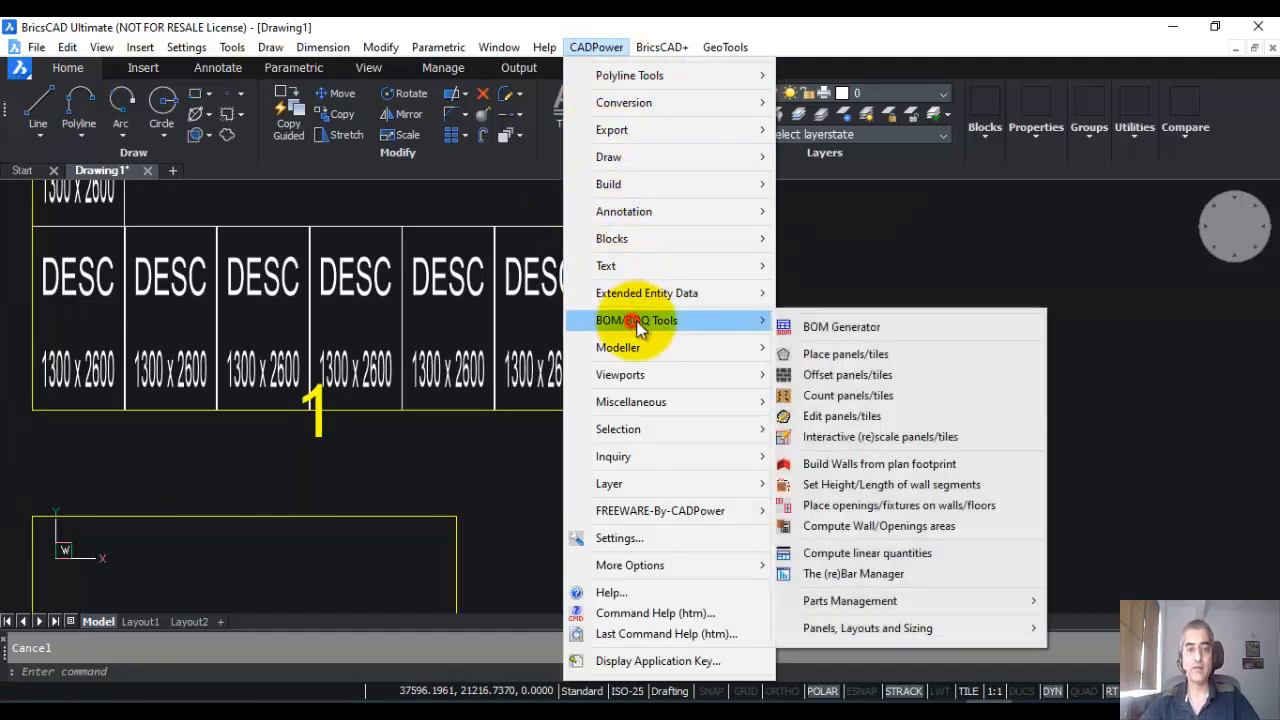
left_click(831, 441)
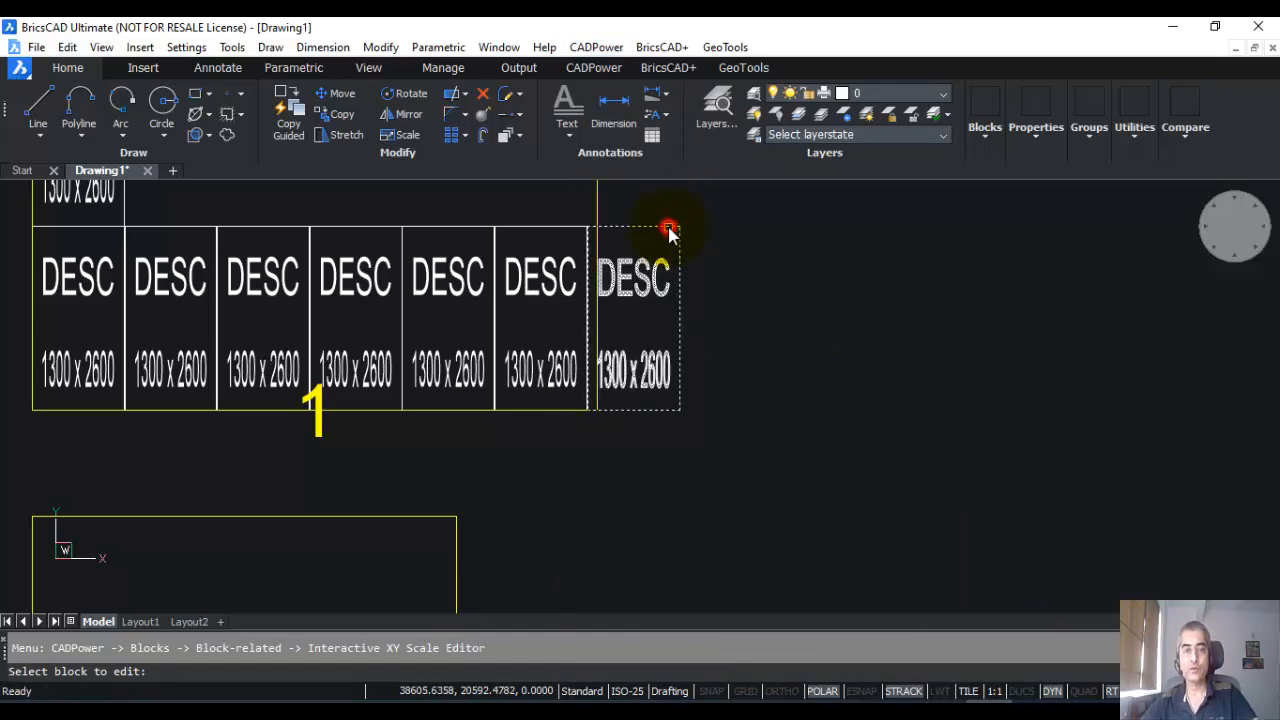
left_click(670, 228)
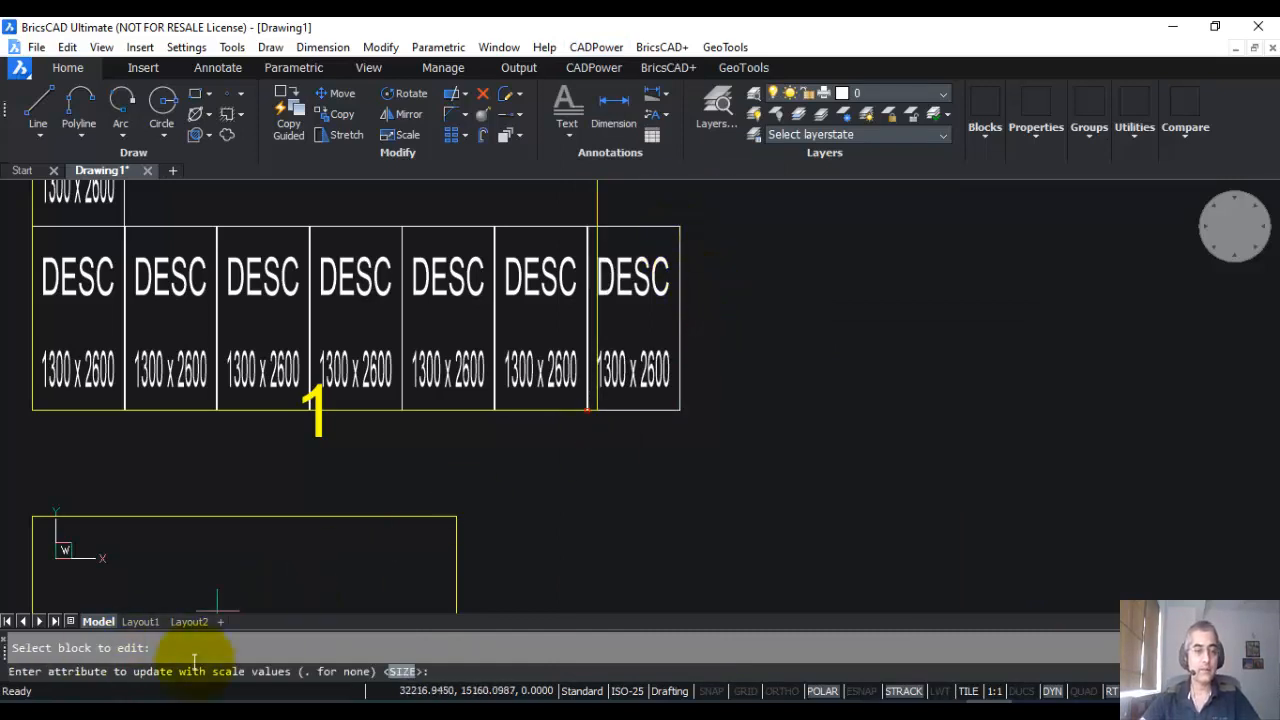
key("Return")
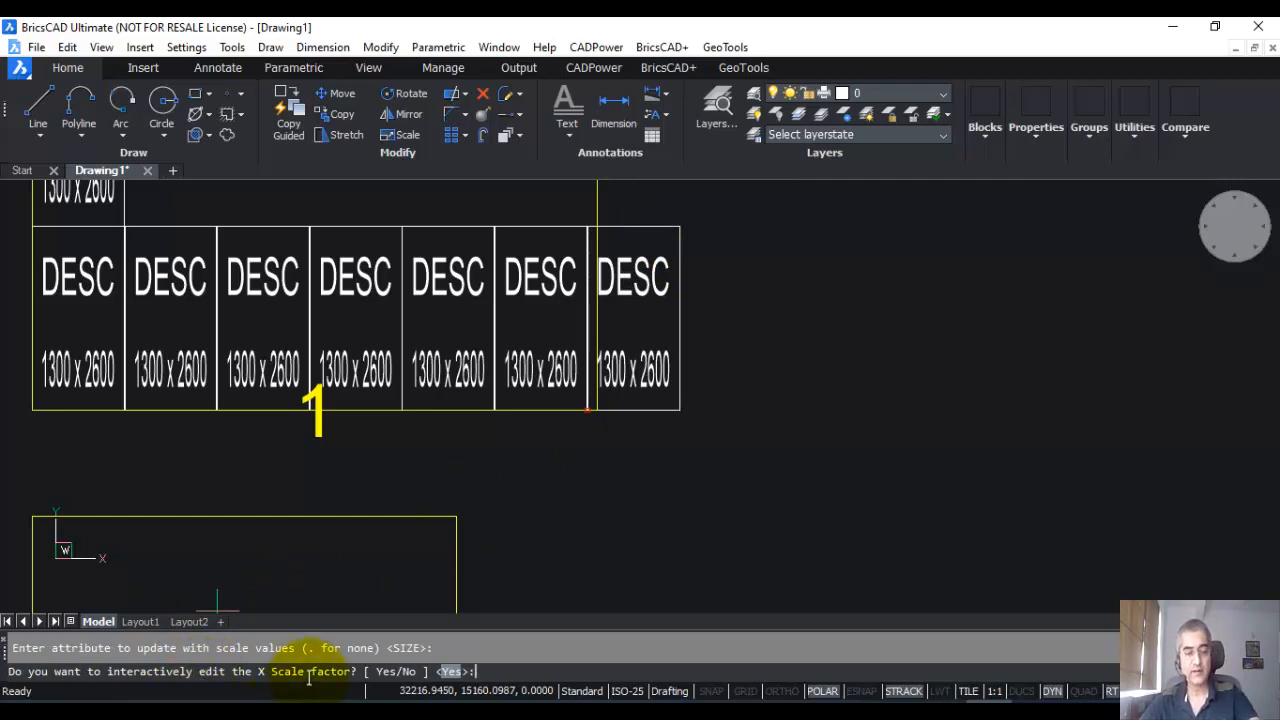
key("Return")
type("-")
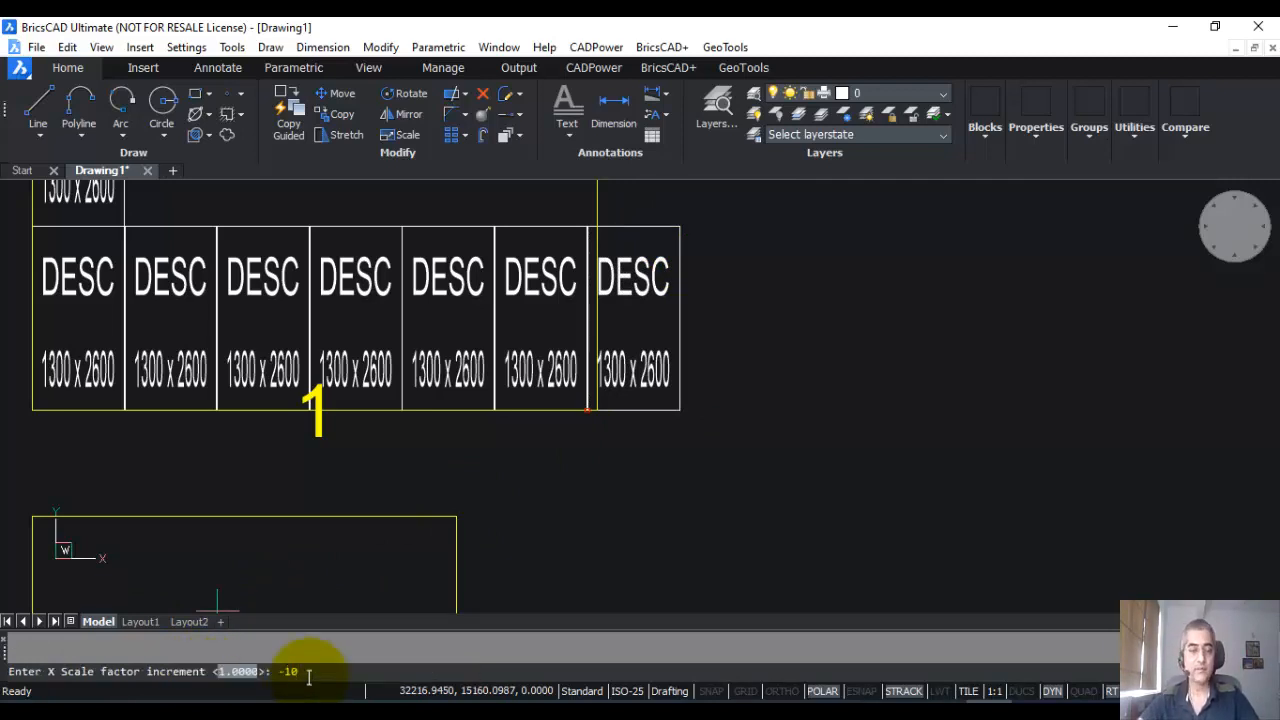
type("10")
key("Return")
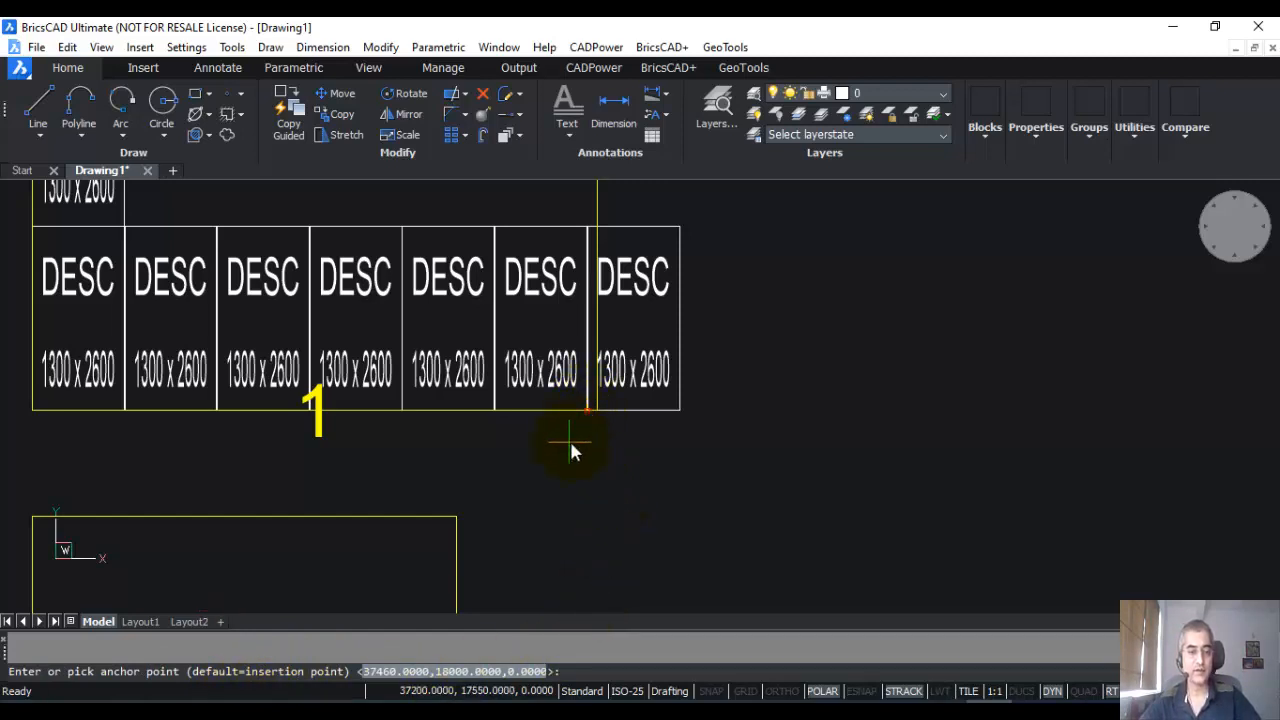
key("Return")
Repeat the X scale reduction until the last panel is 130 wide and fits wall 1's right edge, and decline Y scale editing
key("Return")
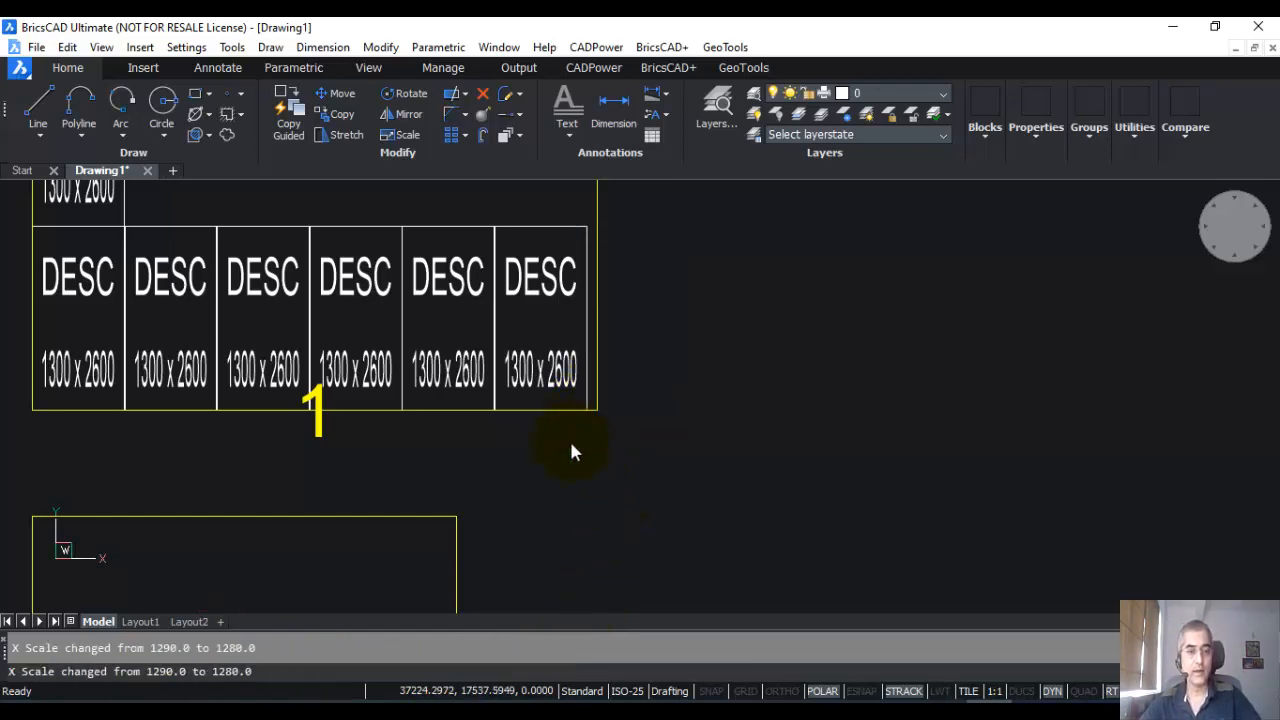
key("Return")
key("Return")
key("Return")
key("Return")
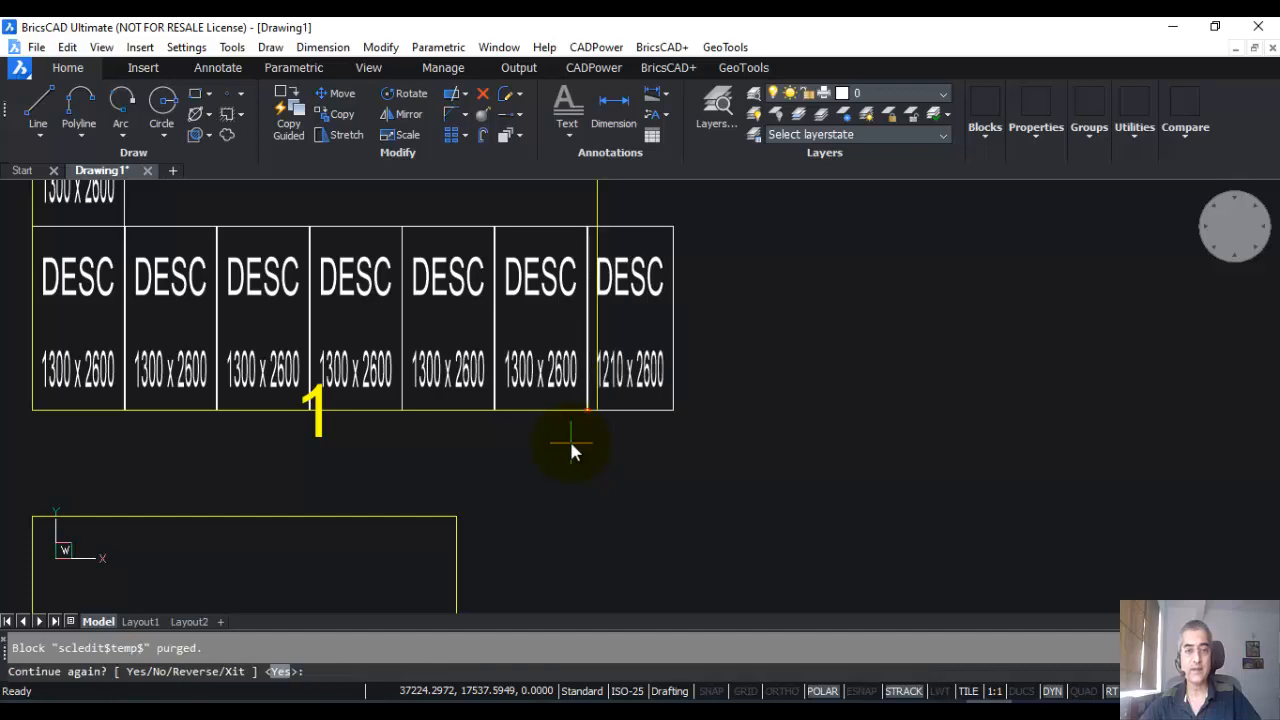
key("Return")
key("Return")
key("Return")
key("Return")
key("Return")
key("Return")
key("Return")
key("Return")
key("Return")
key("Return")
key("Return")
key("Return")
key("Return")
key("Return")
key("Return")
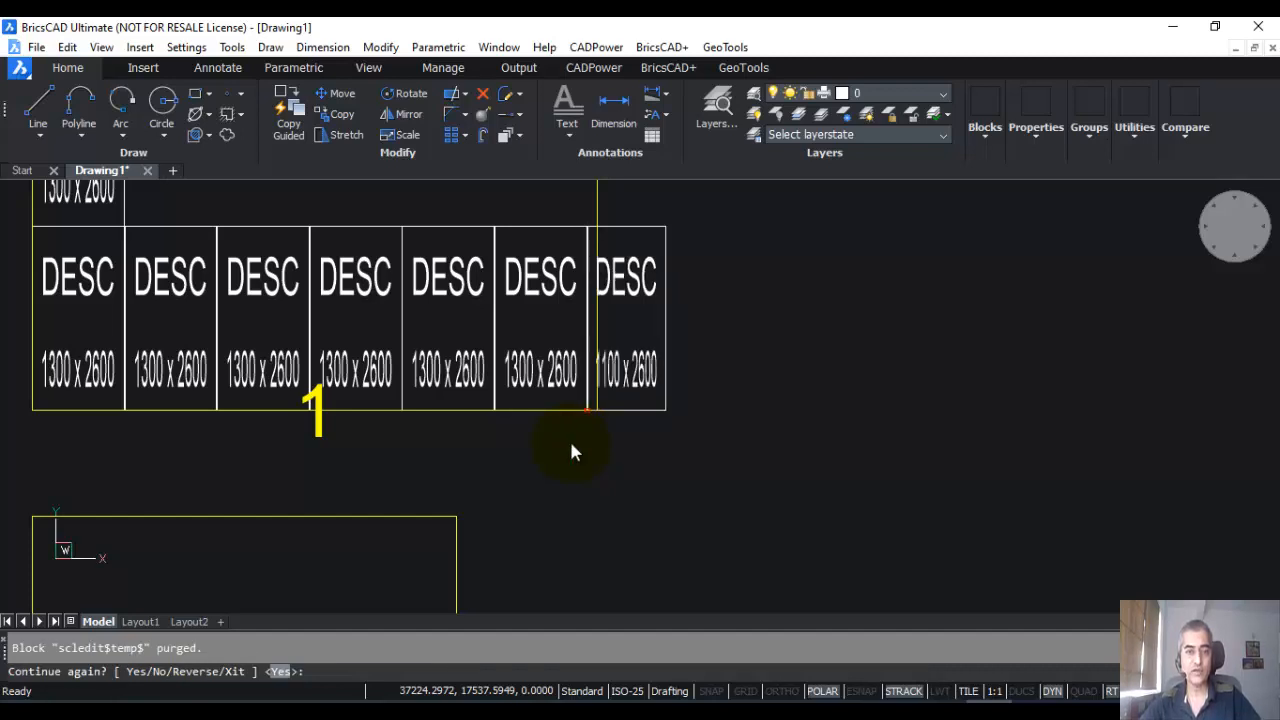
key("Return")
key("Return")
key("Return")
key("Return")
key("Return")
key("Return")
key("Return")
key("Return")
key("Return")
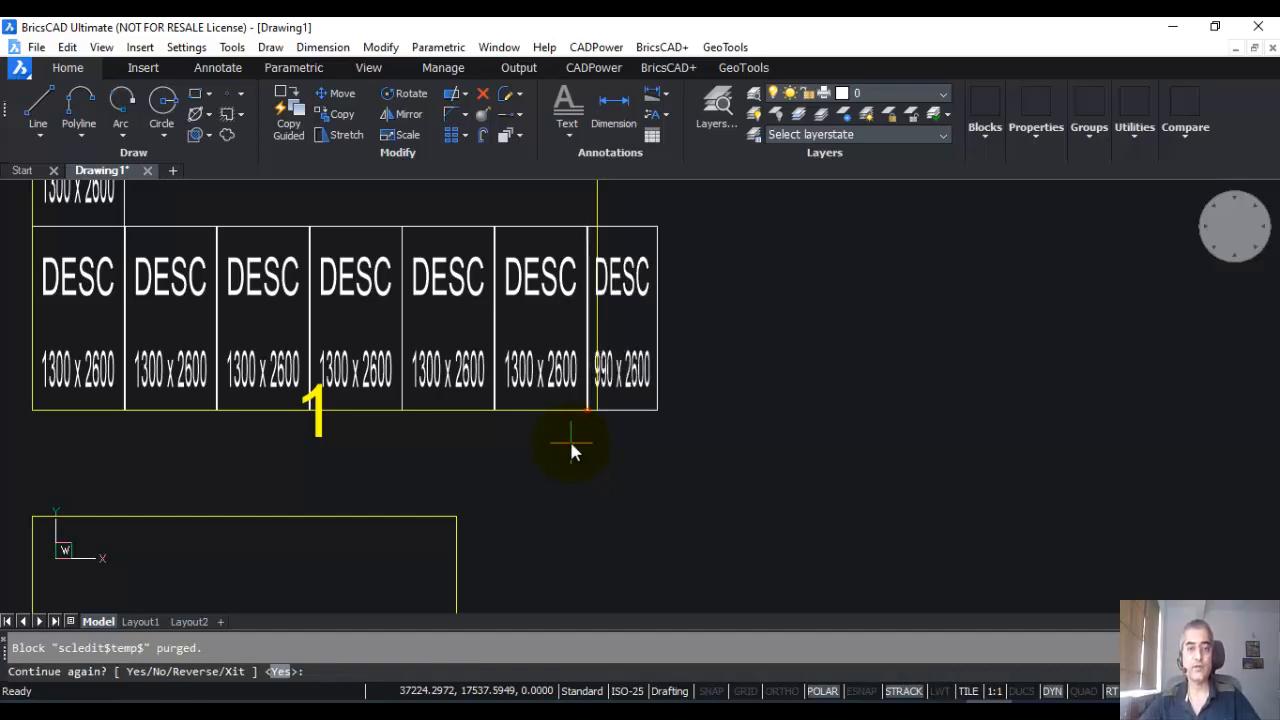
key("Return")
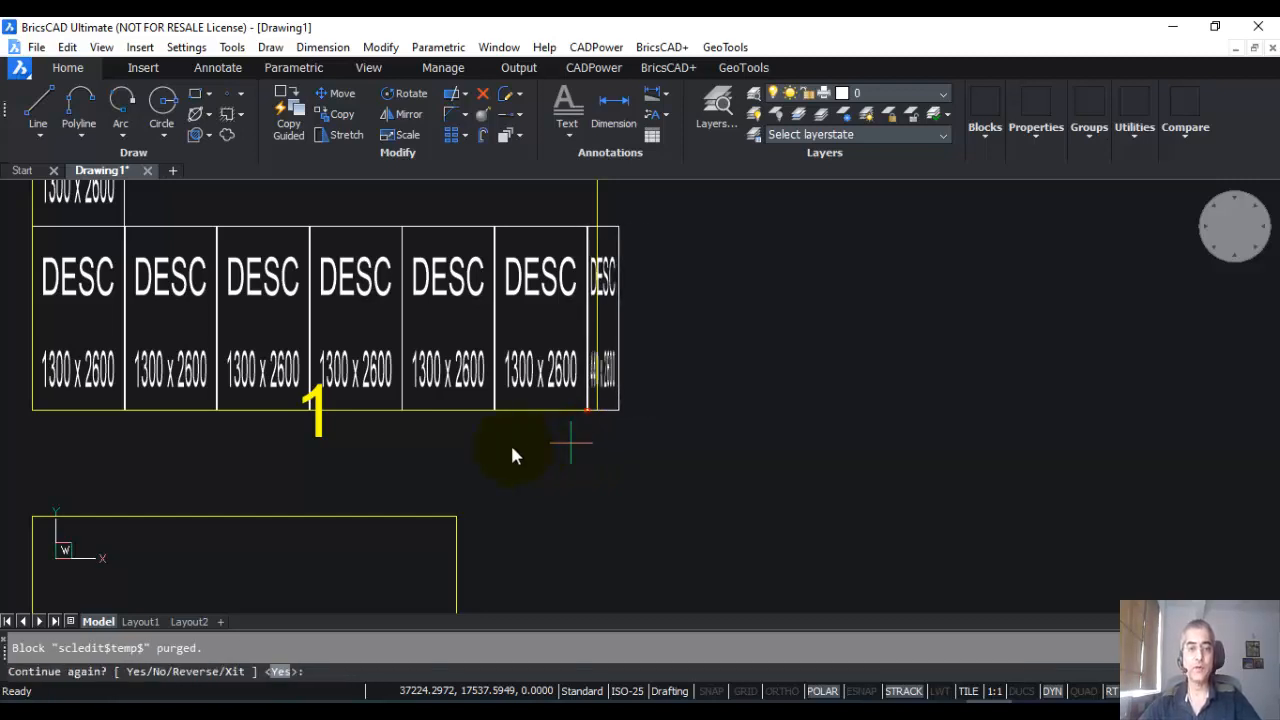
scroll(537, 420, "up", 4)
scroll(538, 413, "down", 2)
key("Return")
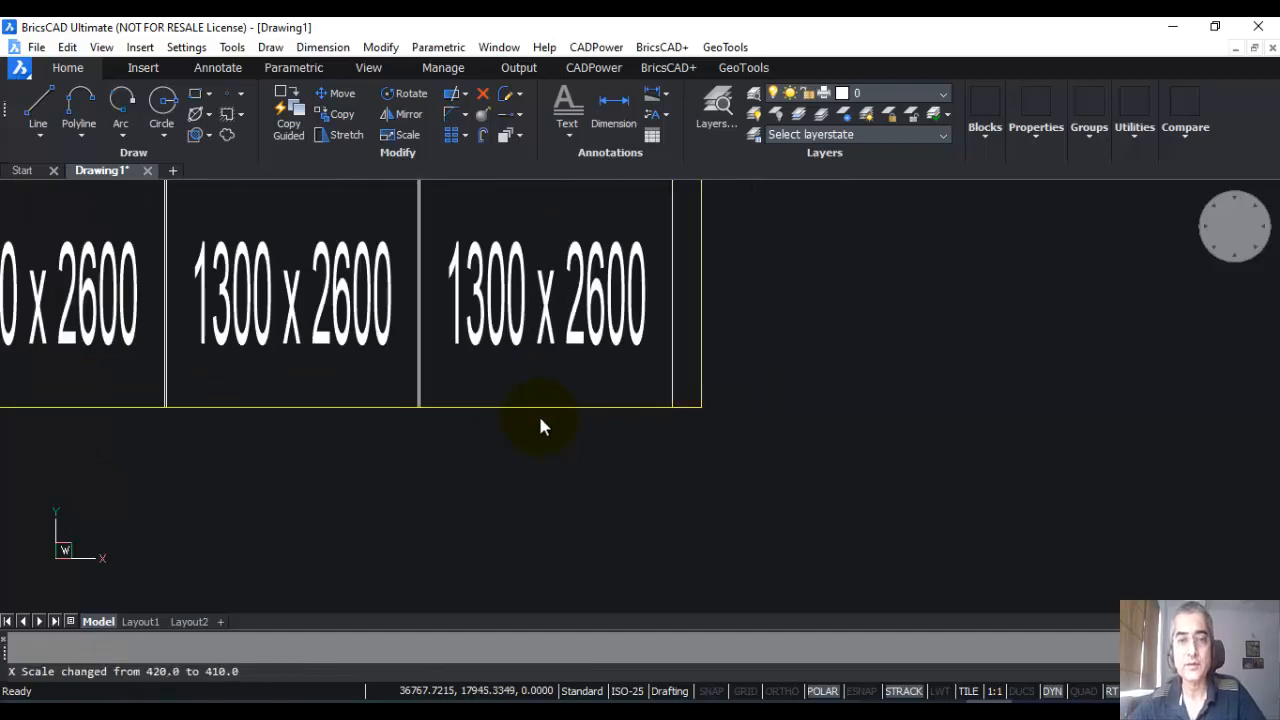
key("Return")
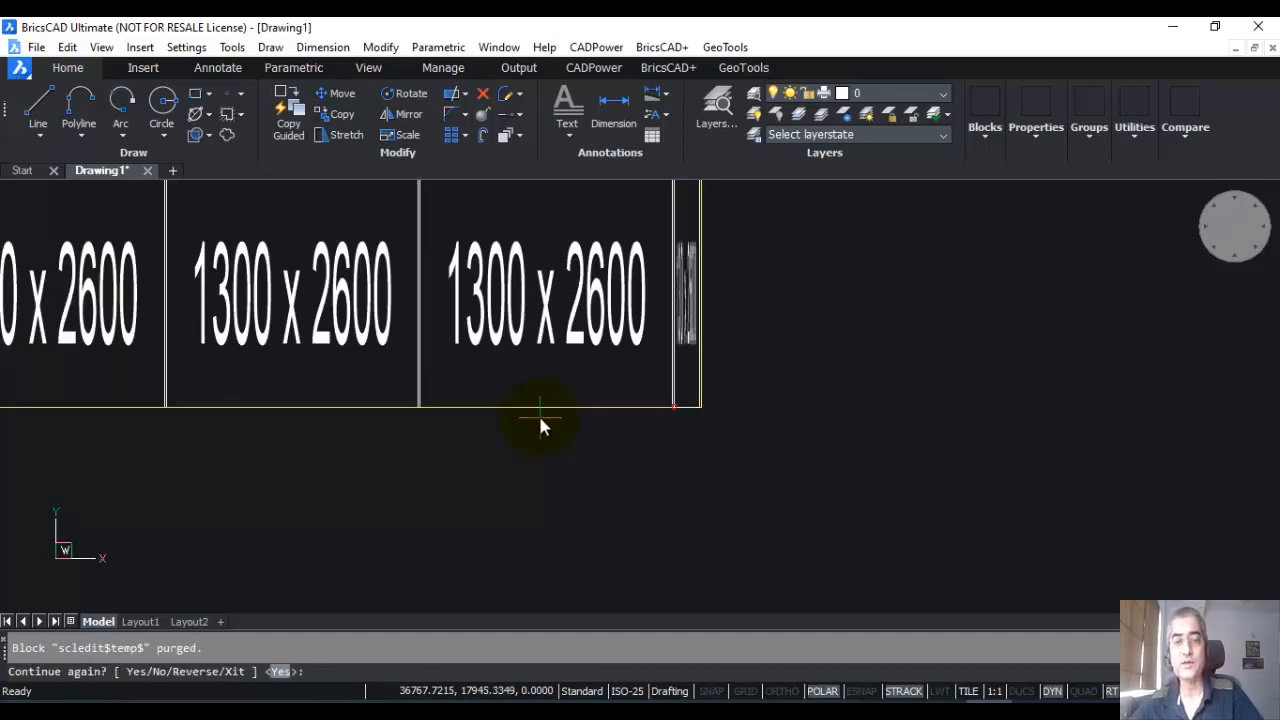
scroll(539, 418, "down", 3)
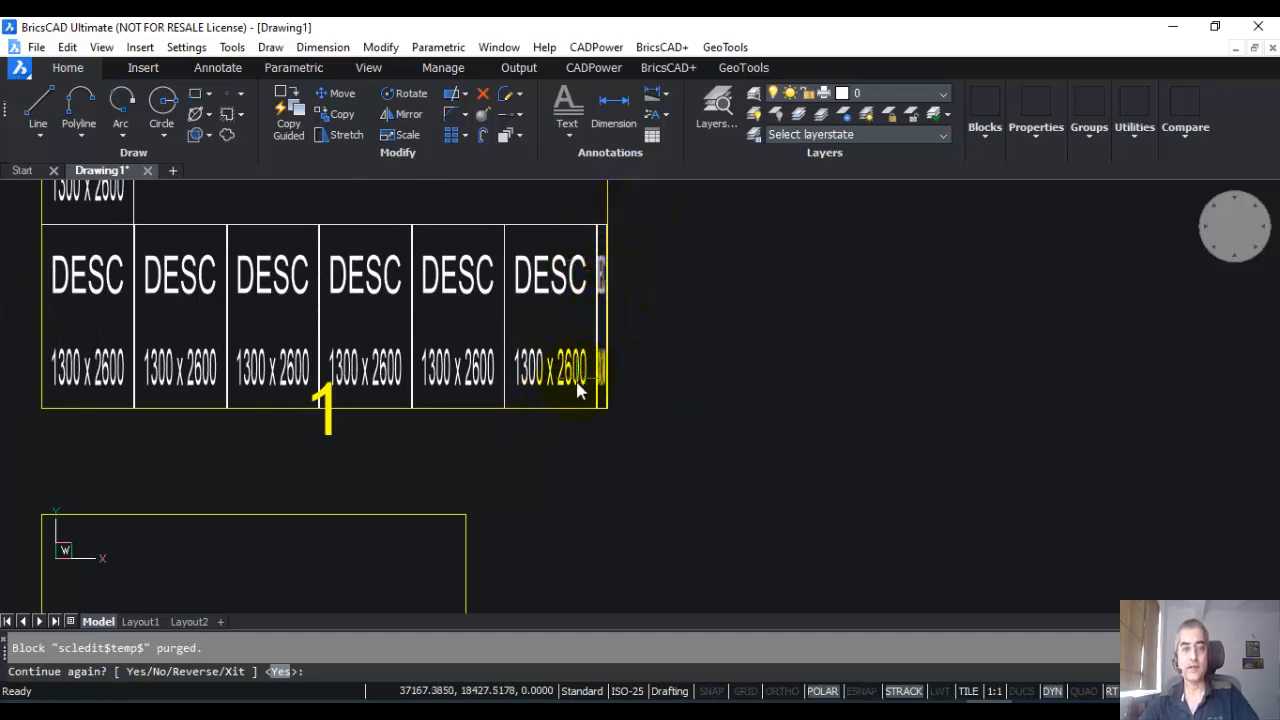
scroll(584, 393, "up", 1)
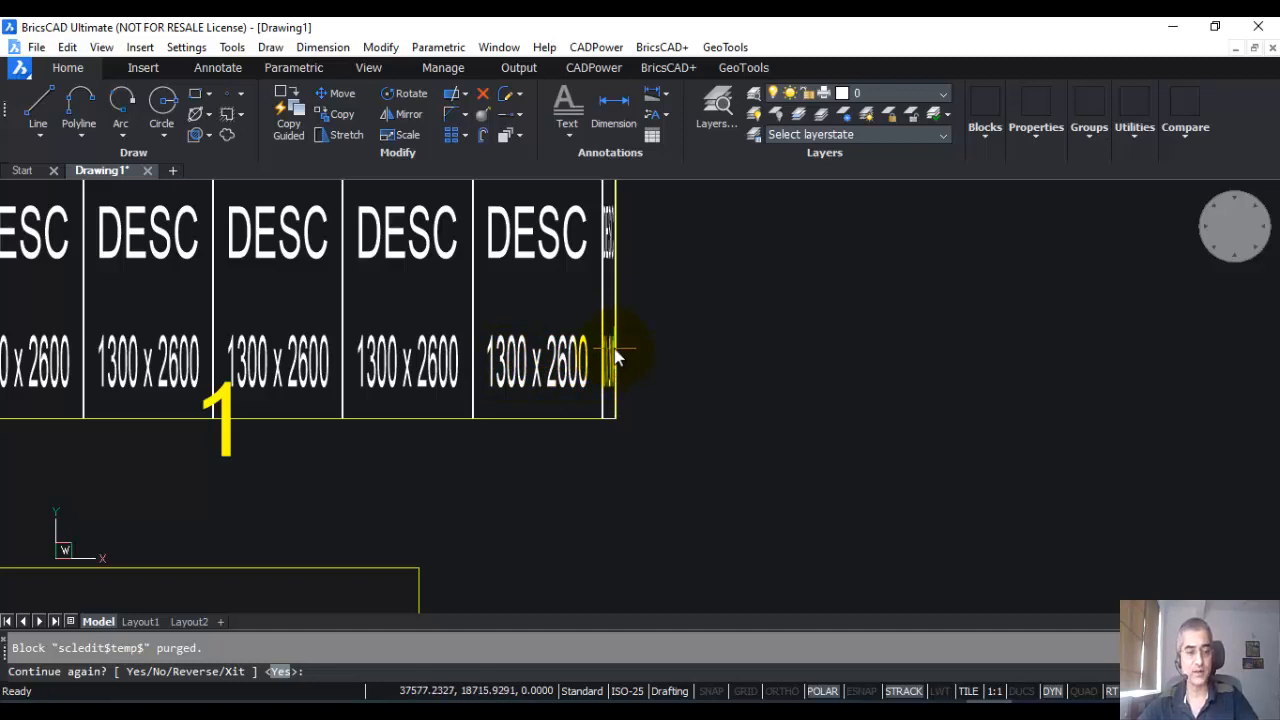
key("Return")
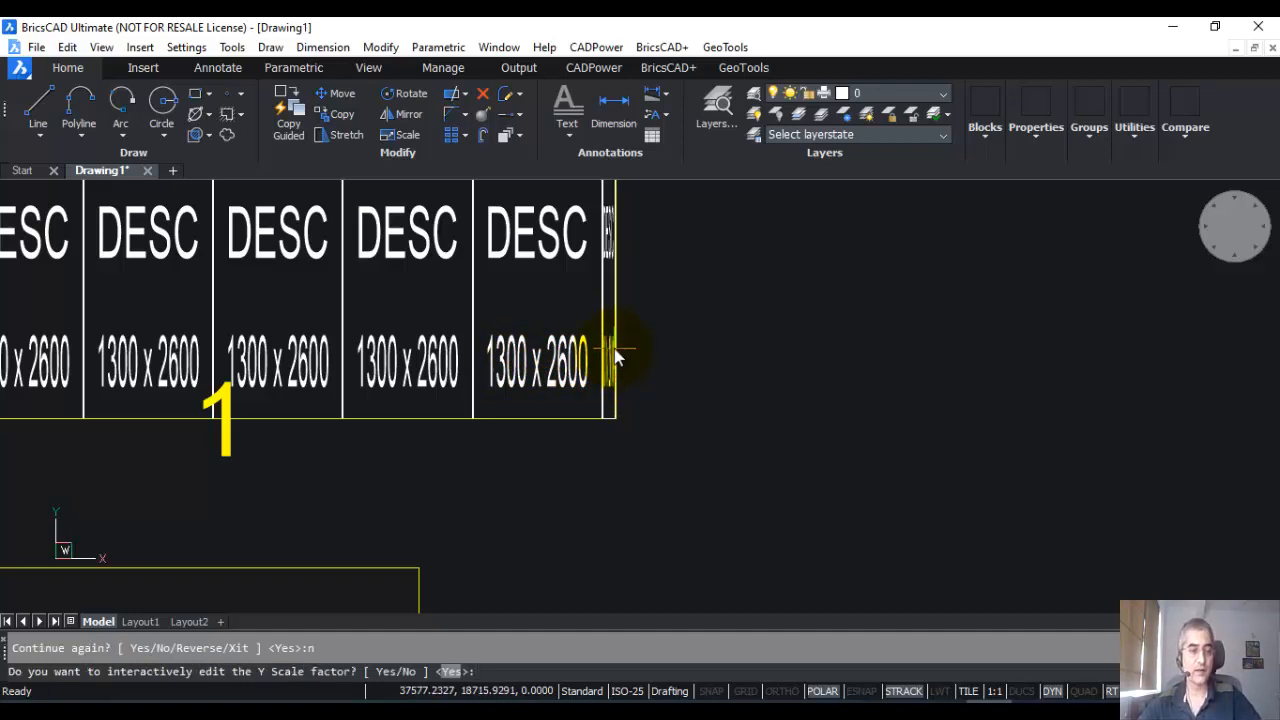
type("n")
key("Return")
Check the SIZE attribute of the narrowed end panel and close the attribute editor without changes
scroll(615, 357, "up", 6)
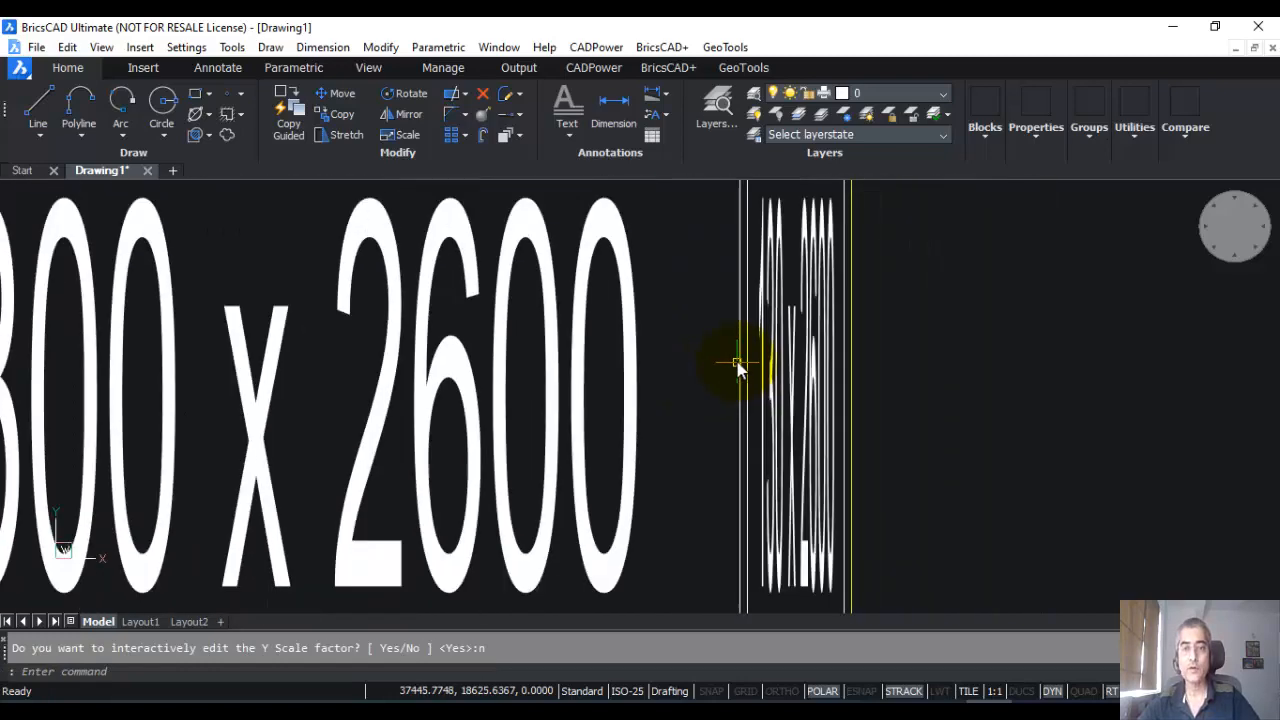
double_click(778, 311)
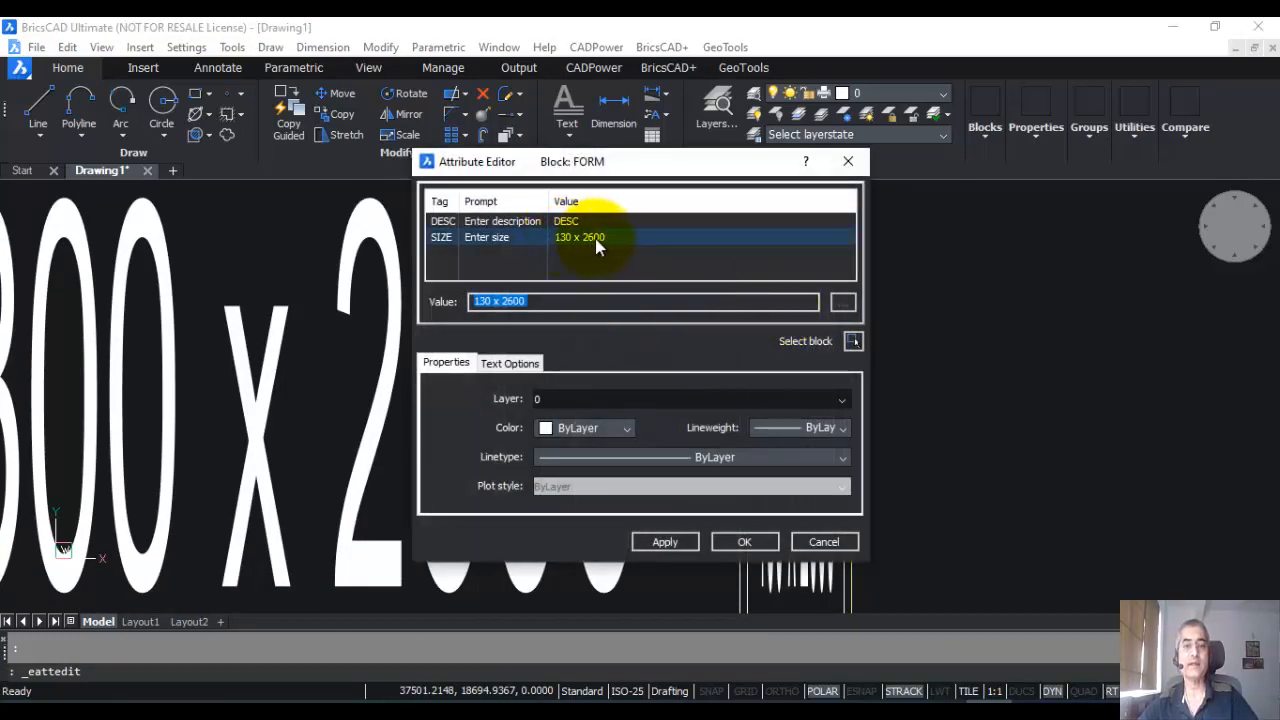
left_click(822, 541)
scroll(757, 460, "down", 6)
middle_click_drag(82, 326, 296, 416)
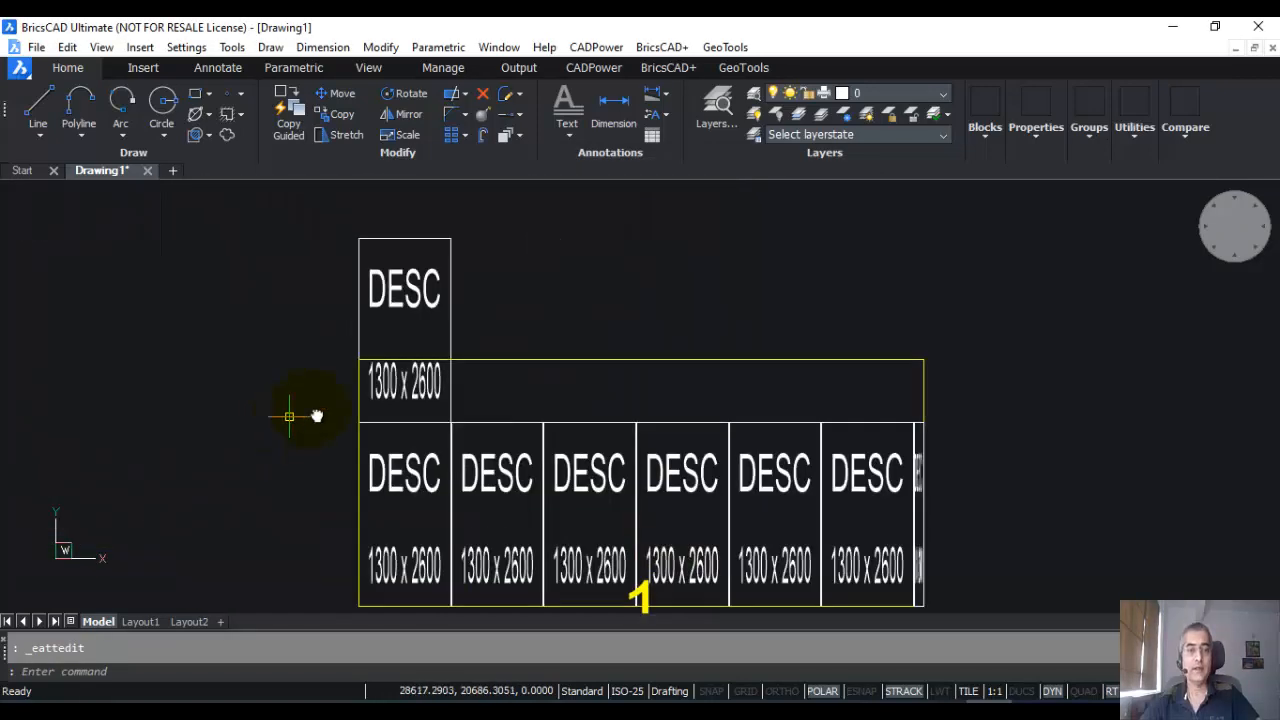
Set up interactive rescaling of the upper panel, updating attribute SIZE, declining X scale editing, with a Y scale increment of -10 anchored at the insertion point
middle_click_drag(462, 322, 531, 280)
left_click(594, 48)
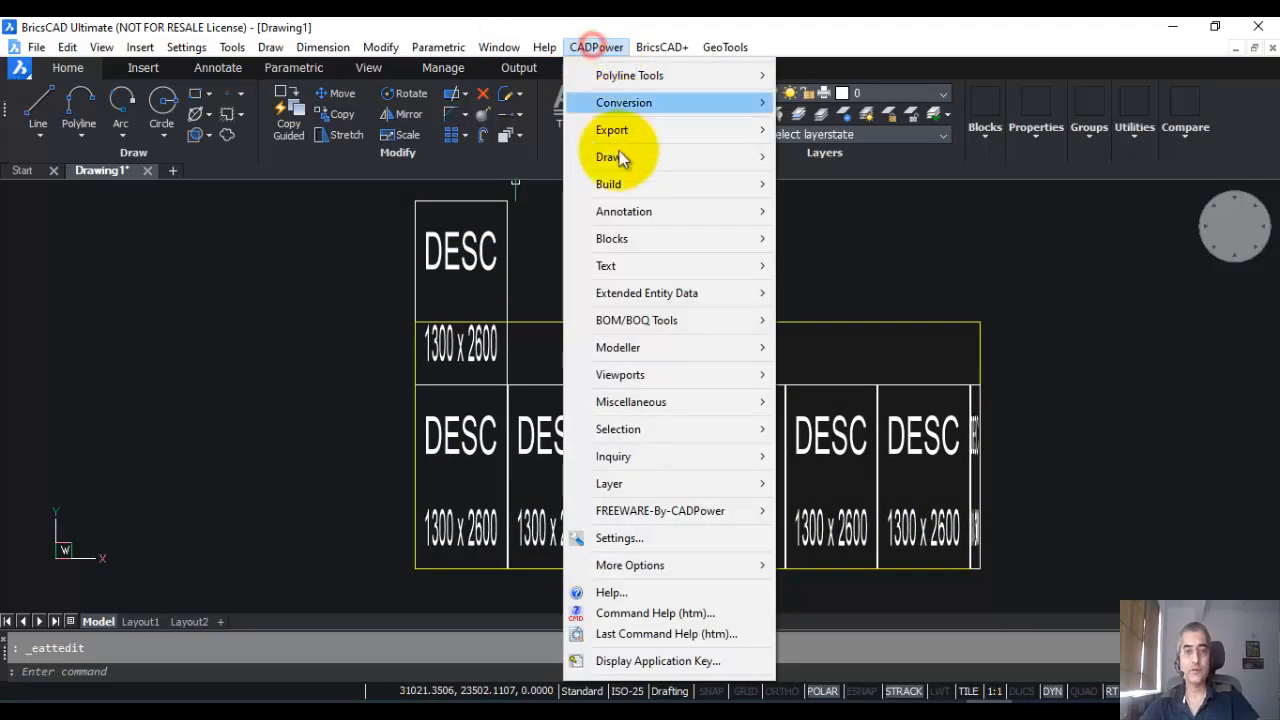
mouse_move(629, 322)
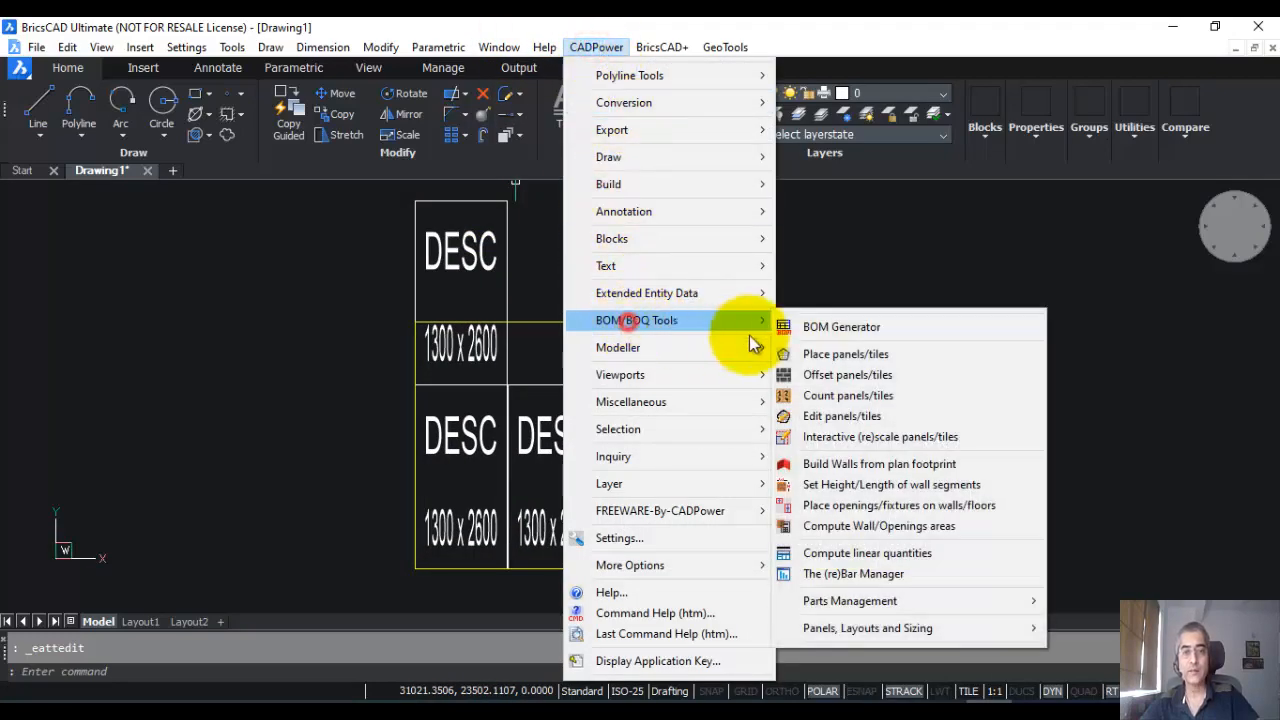
left_click(835, 437)
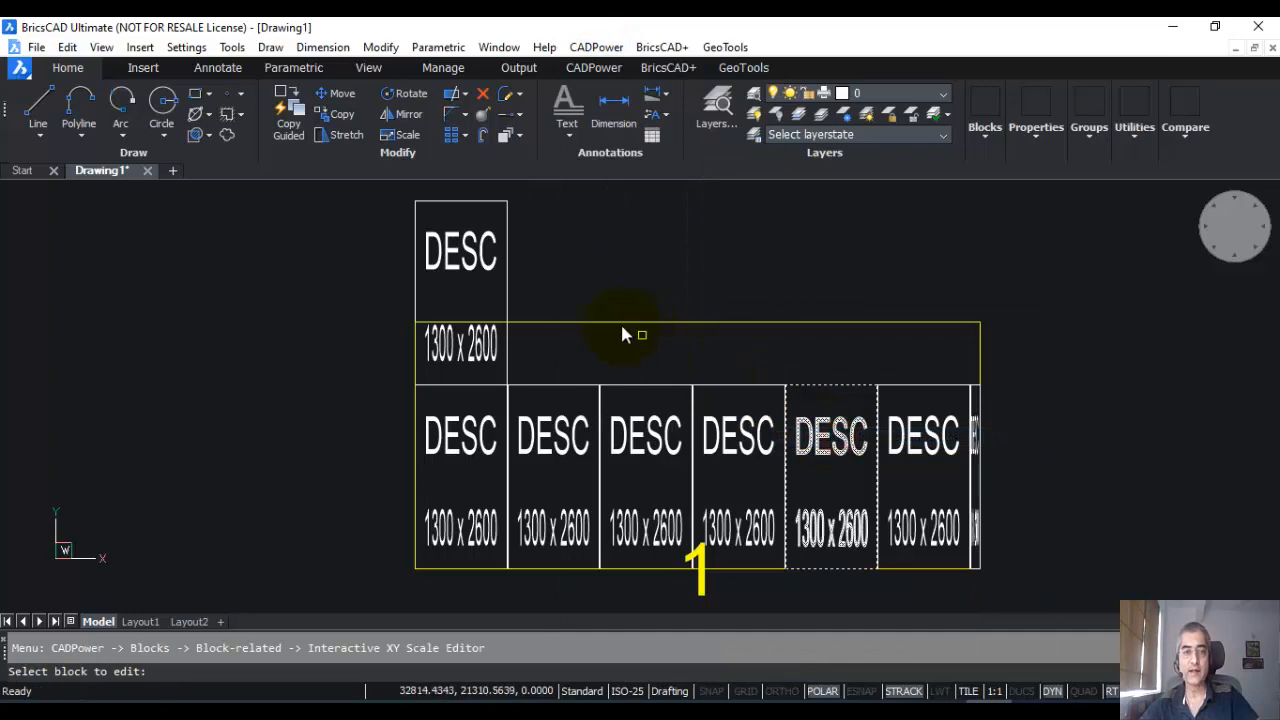
left_click(465, 256)
key("Return")
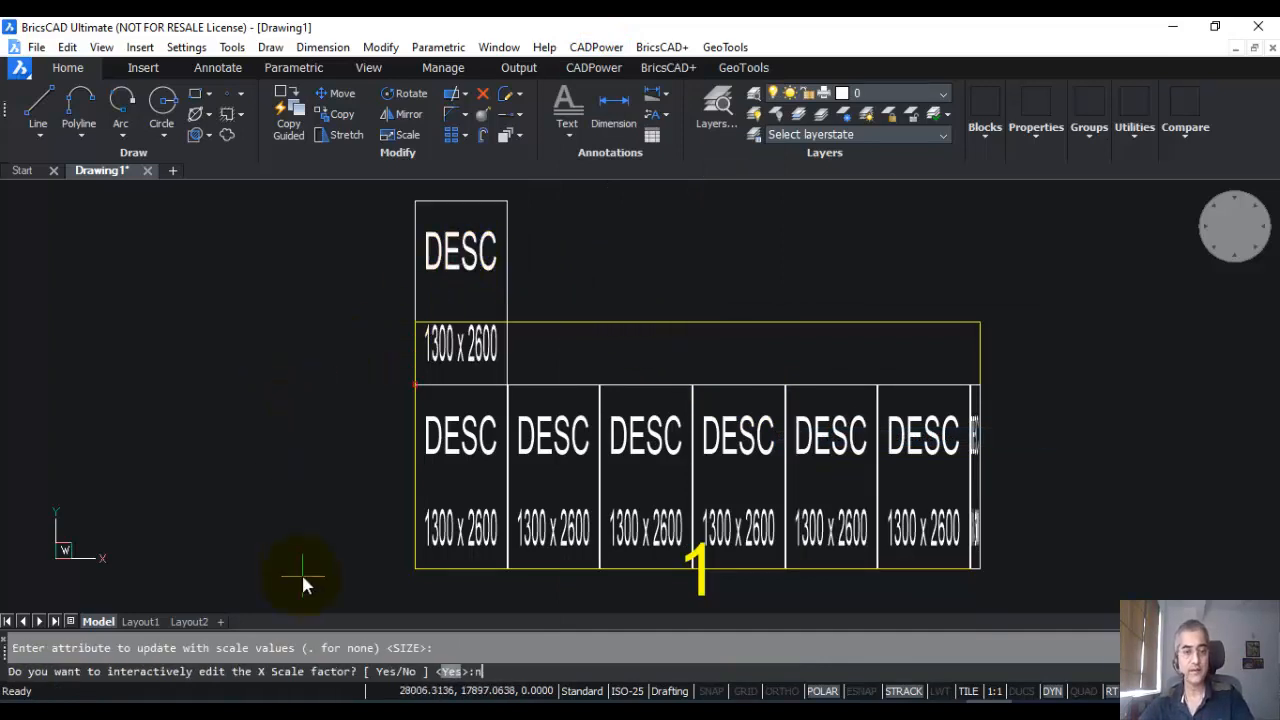
key("Return")
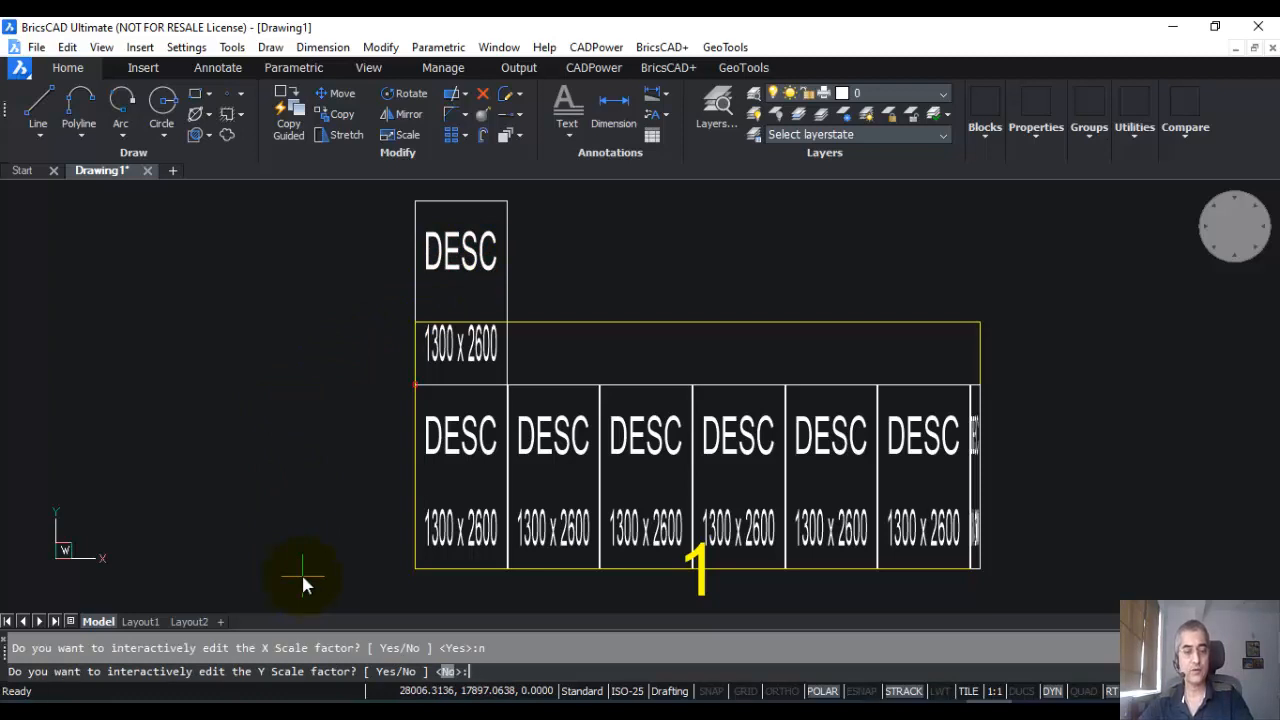
type("n")
key("Return")
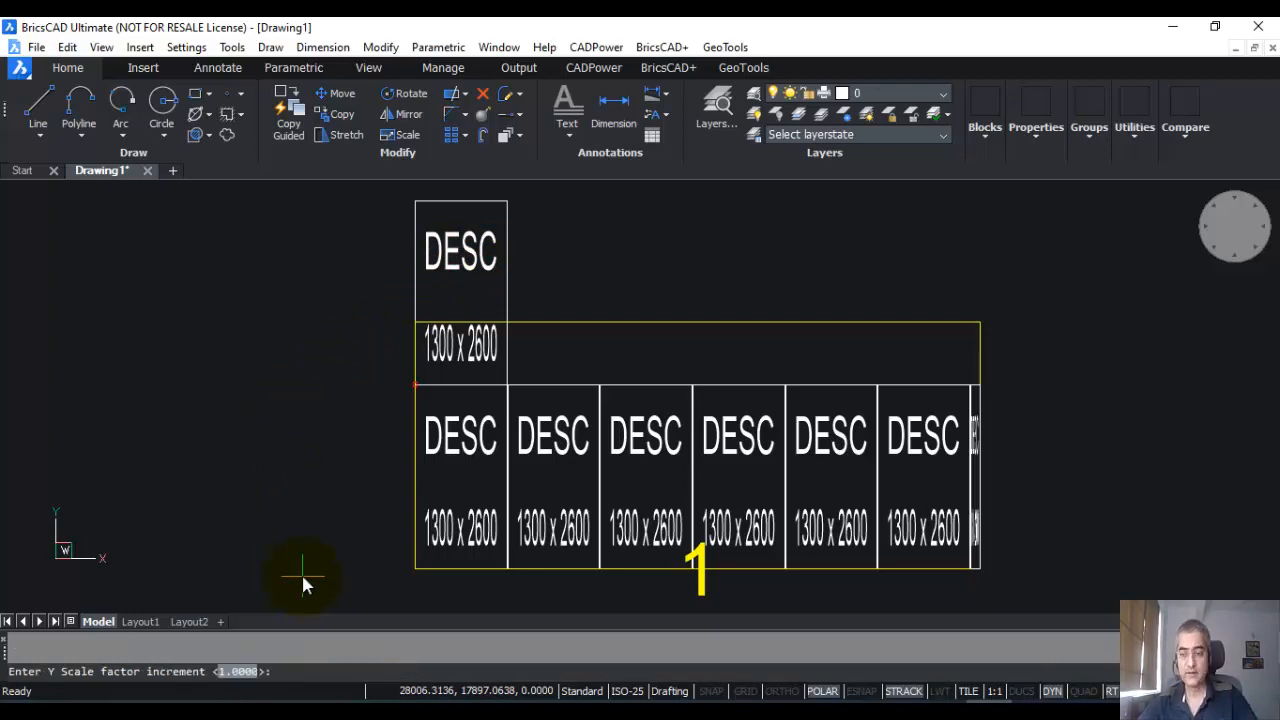
type("-10")
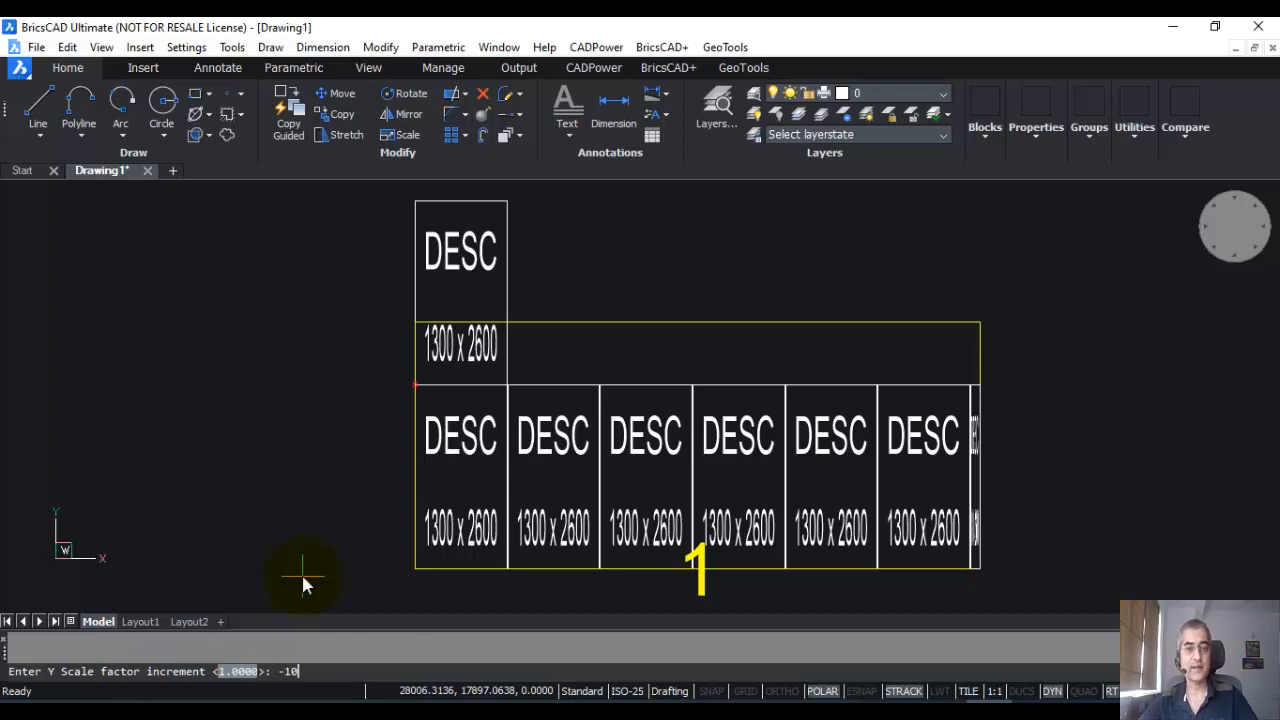
key("Return")
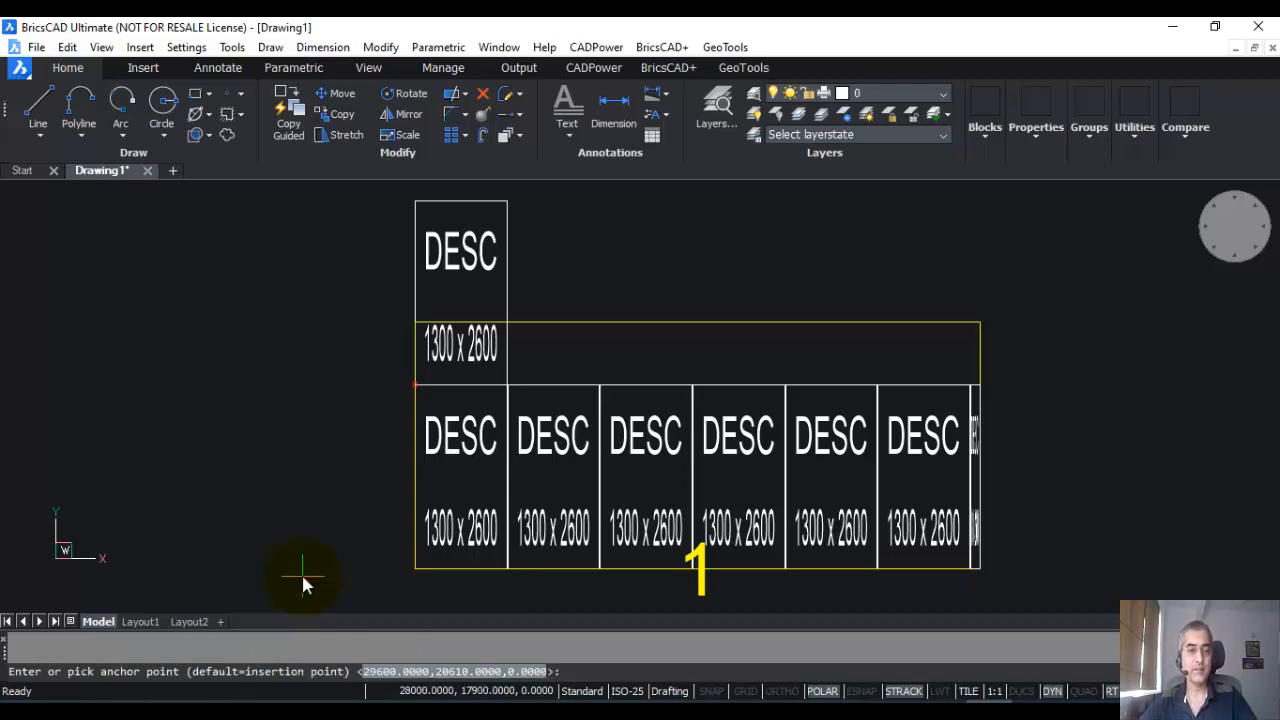
key("Return")
Repeat the Y scale reduction until the upper panel is 890 high and fits wall 1's top edge, and end the rescaling
key("Return")
key("Return")
key("Return")
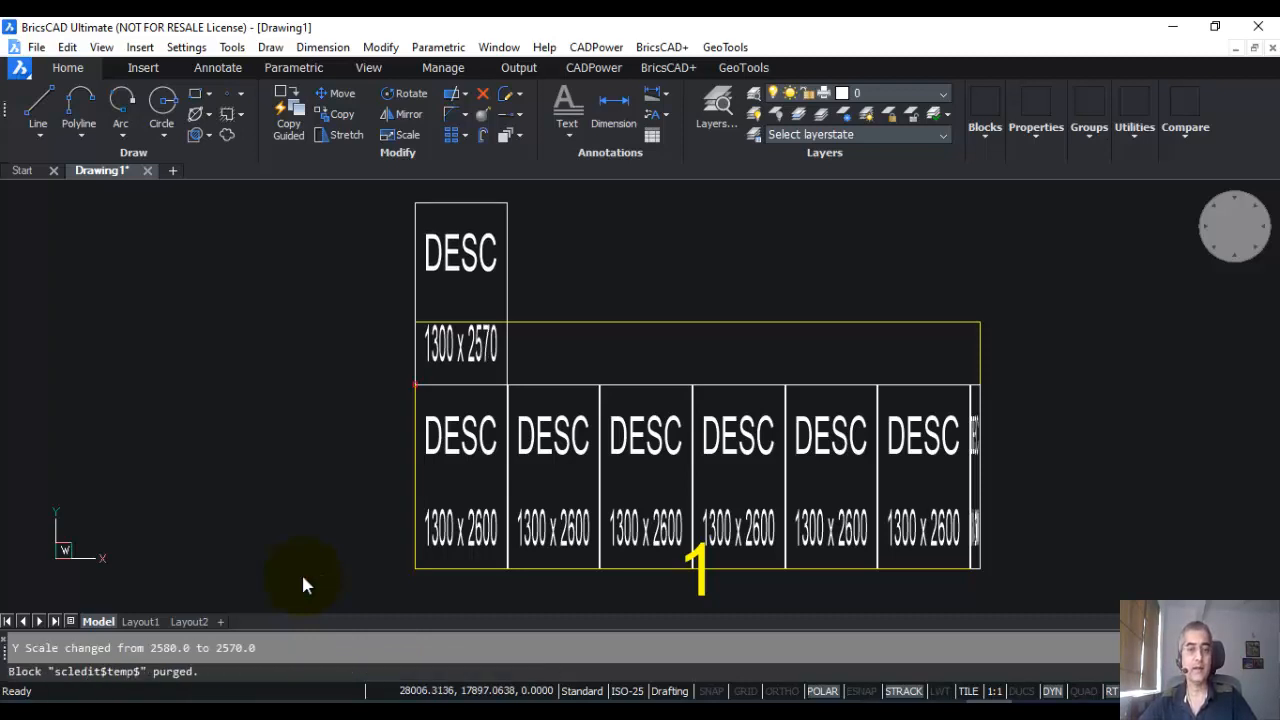
key("Return")
key("Return")
key("Return")
key("Return")
key("Return")
key("Return")
key("Return")
key("Return")
key("Return")
key("Return")
key("Return")
key("Return")
key("Return")
key("Return")
key("Return")
key("Return")
key("Return")
key("Return")
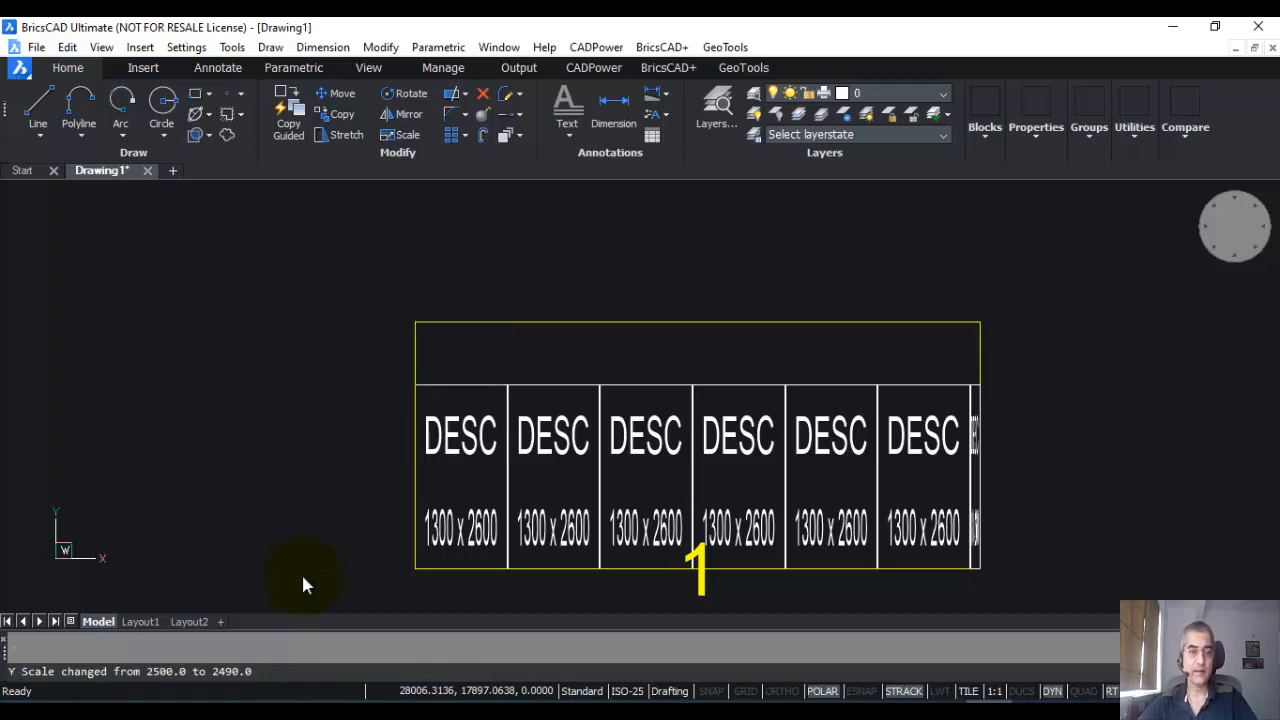
key("Return")
key("Return")
key("Return")
key("Return")
key("Return")
key("Return")
key("Return")
key("Return")
key("Return")
key("Return")
key("Return")
key("Return")
key("Return")
key("Return")
key("Return")
key("Return")
key("Return")
key("Return")
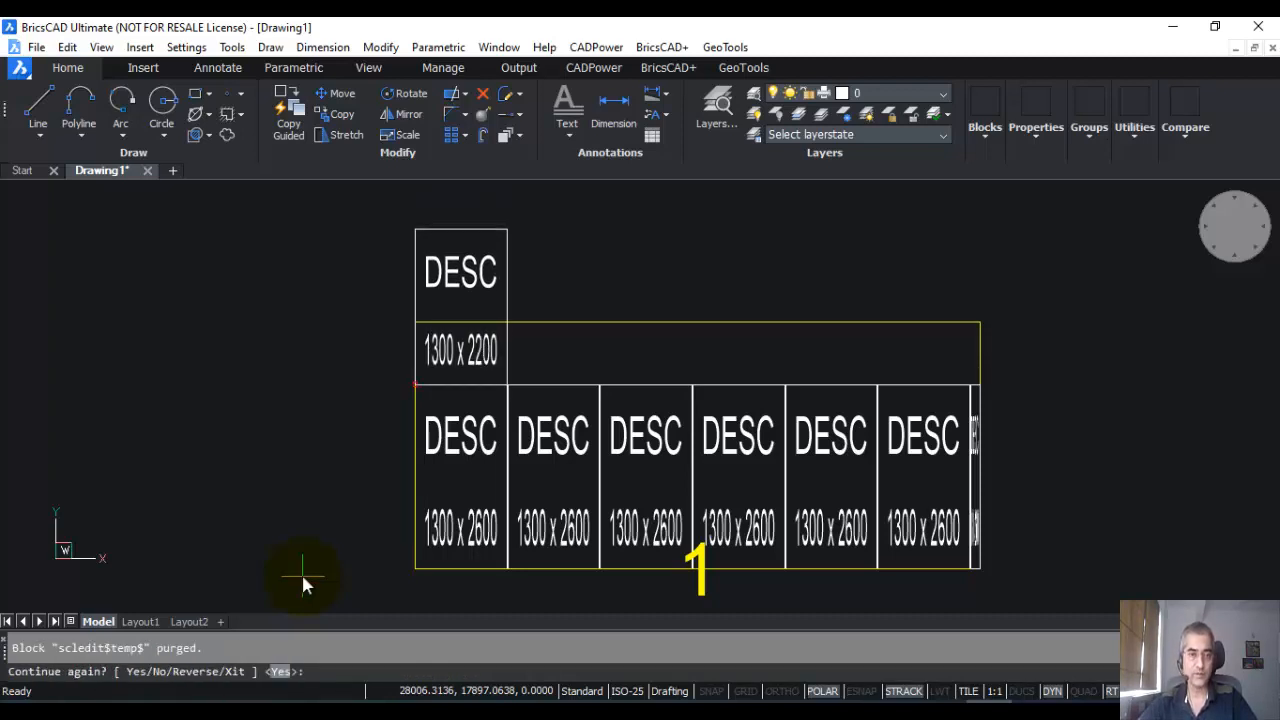
scroll(445, 350, "up", 5)
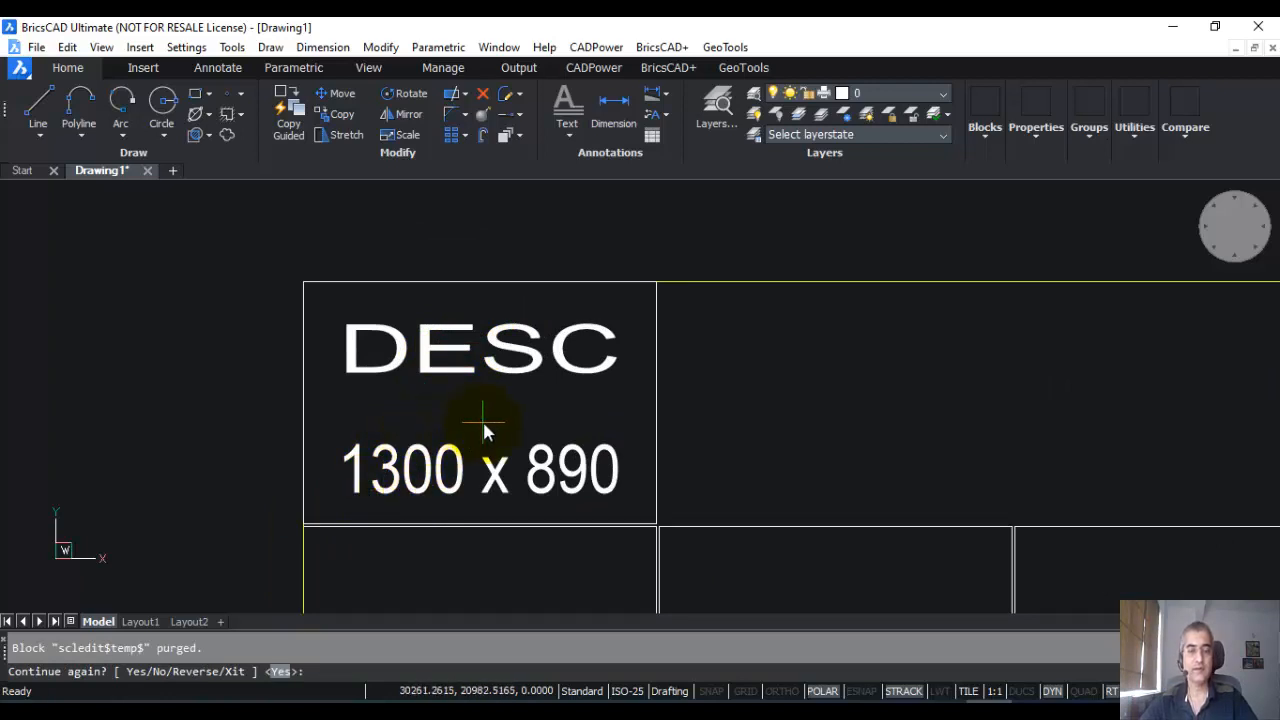
scroll(435, 445, "down", 4)
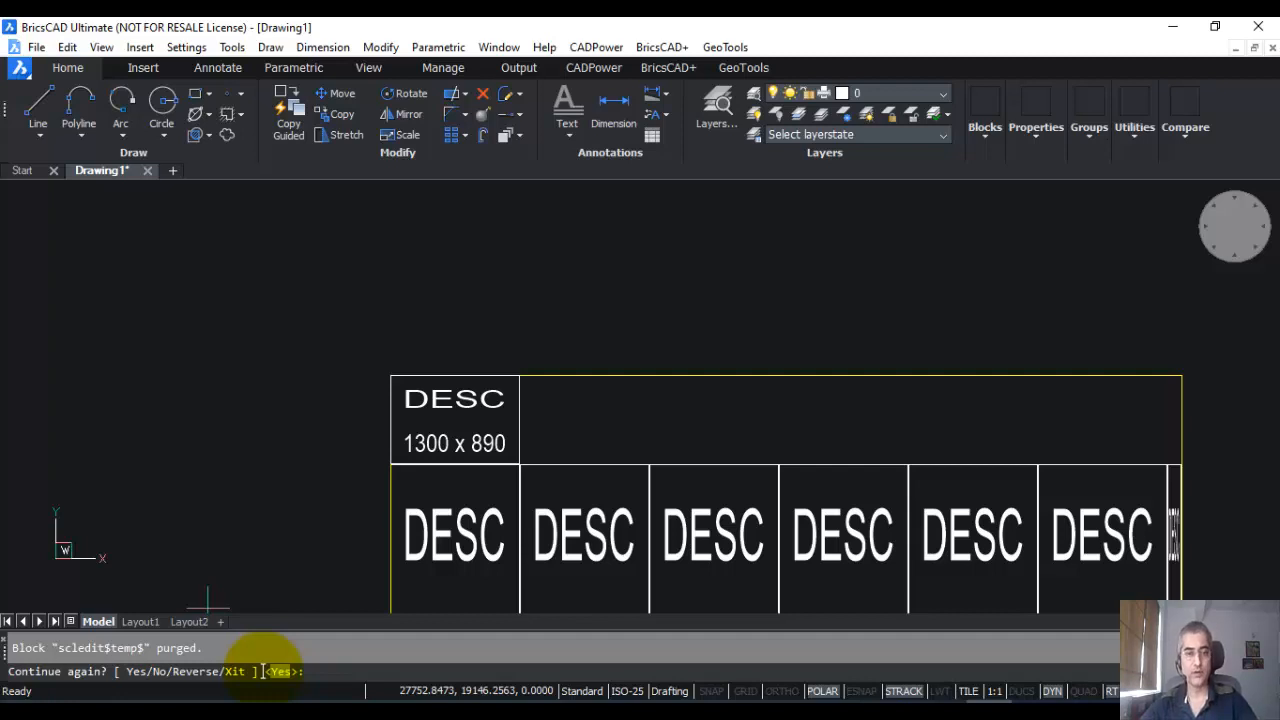
type("n")
key("Return")
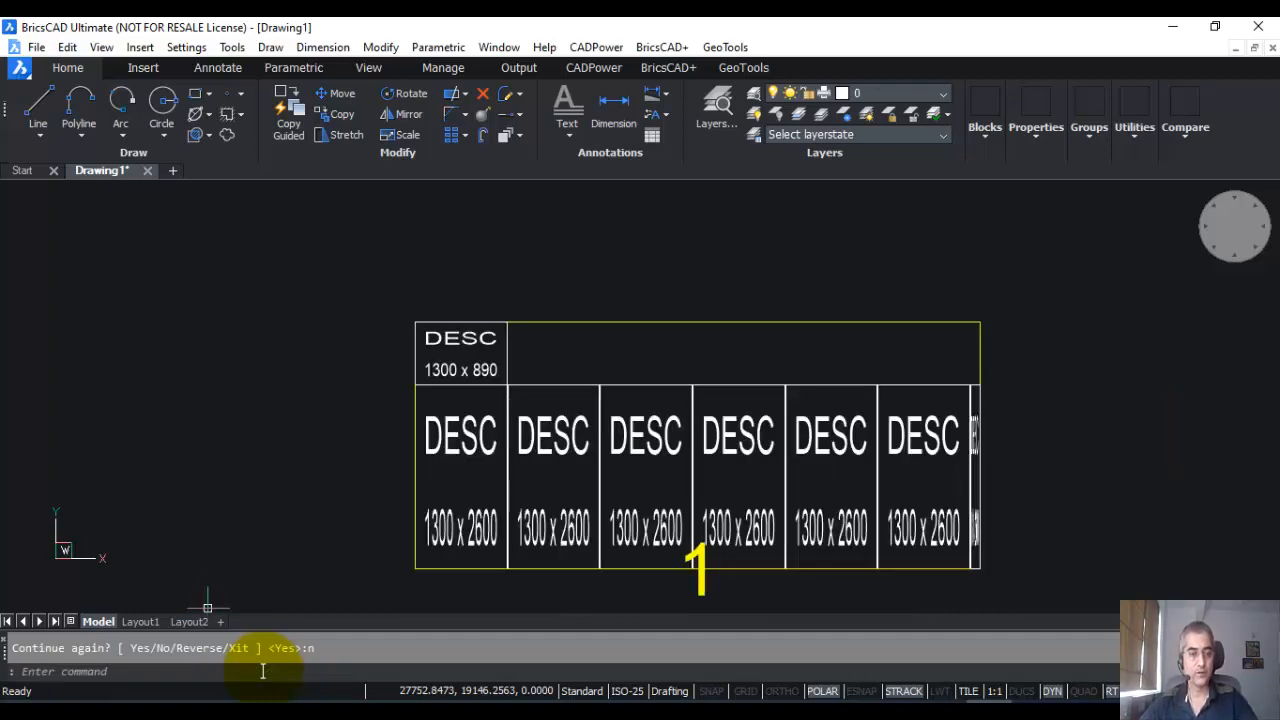
Offset the 1300 x 890 panel rightward along wall 1's upper row until the row holds six panels
scroll(495, 455, "up", 2)
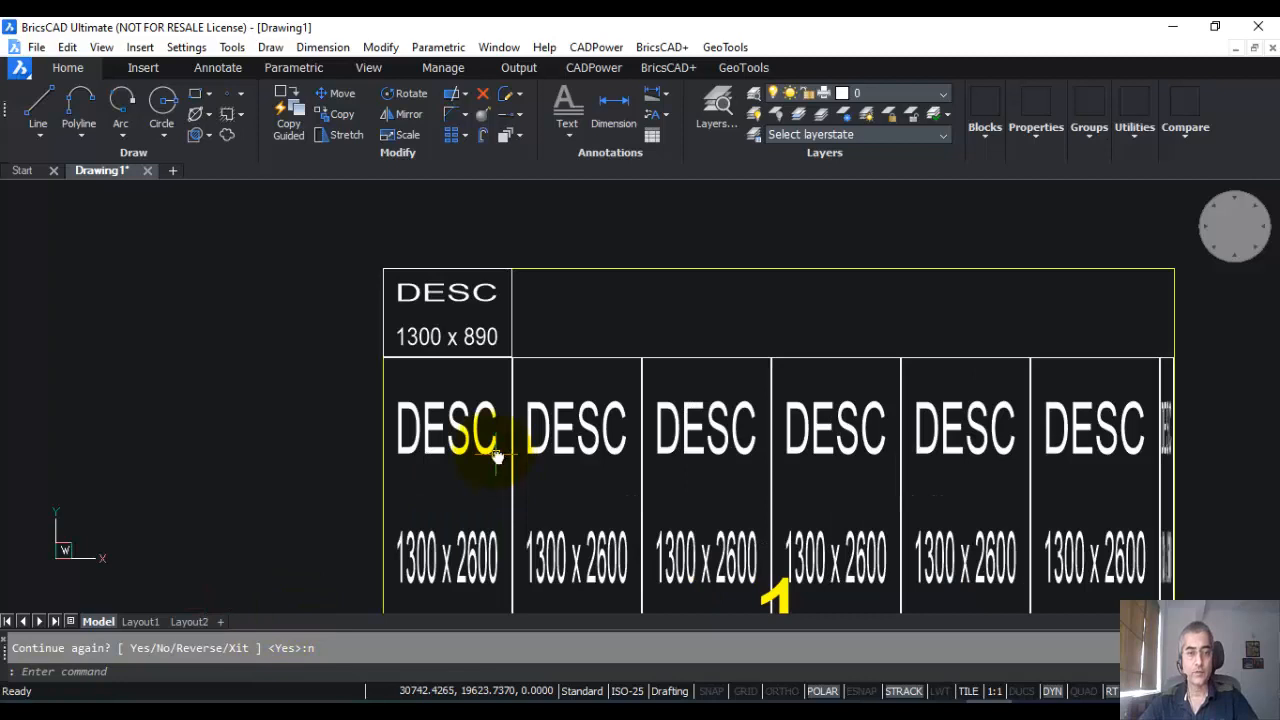
middle_click_drag(497, 457, 351, 417)
scroll(351, 417, "down", 2)
left_click(294, 415)
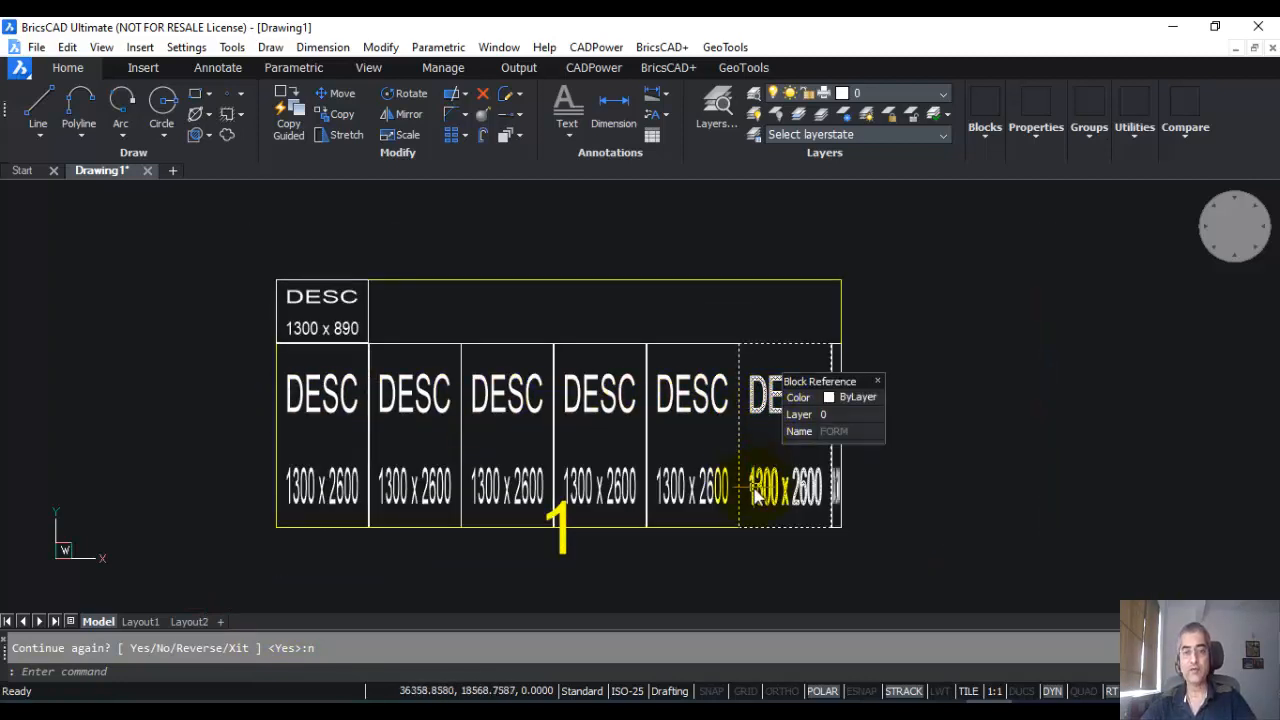
scroll(840, 472, "up", 5)
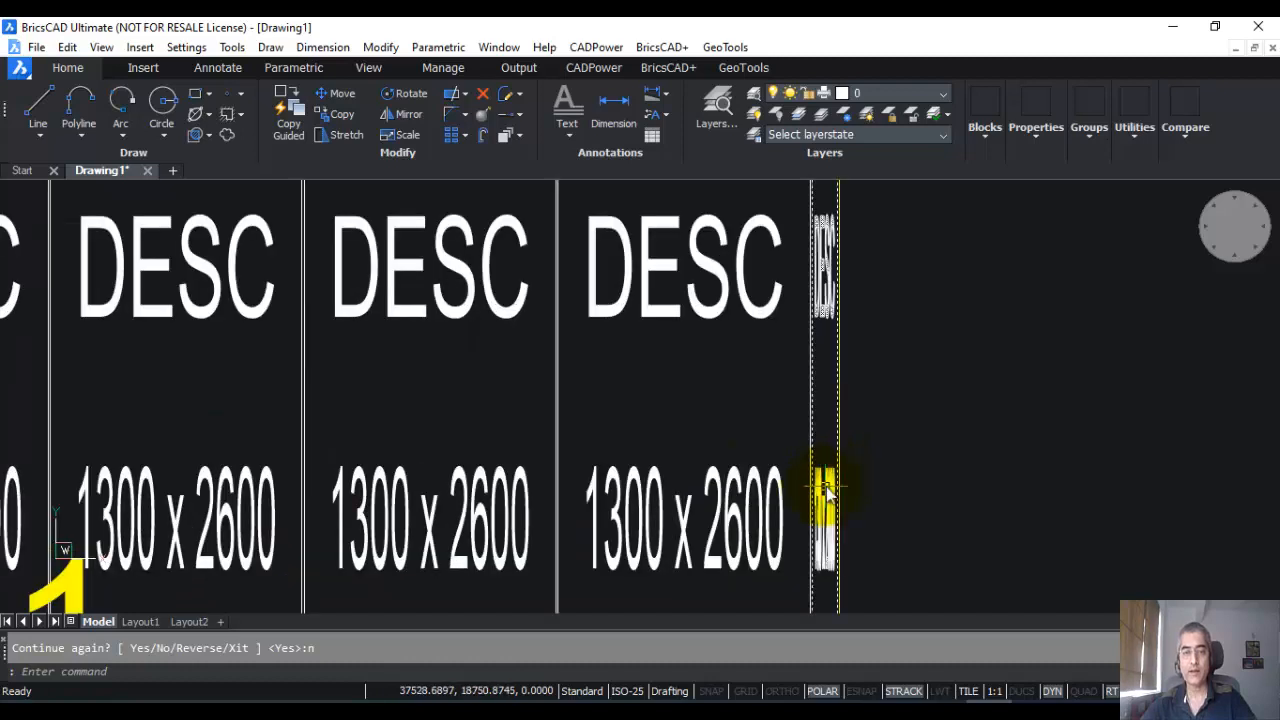
scroll(829, 477, "down", 5)
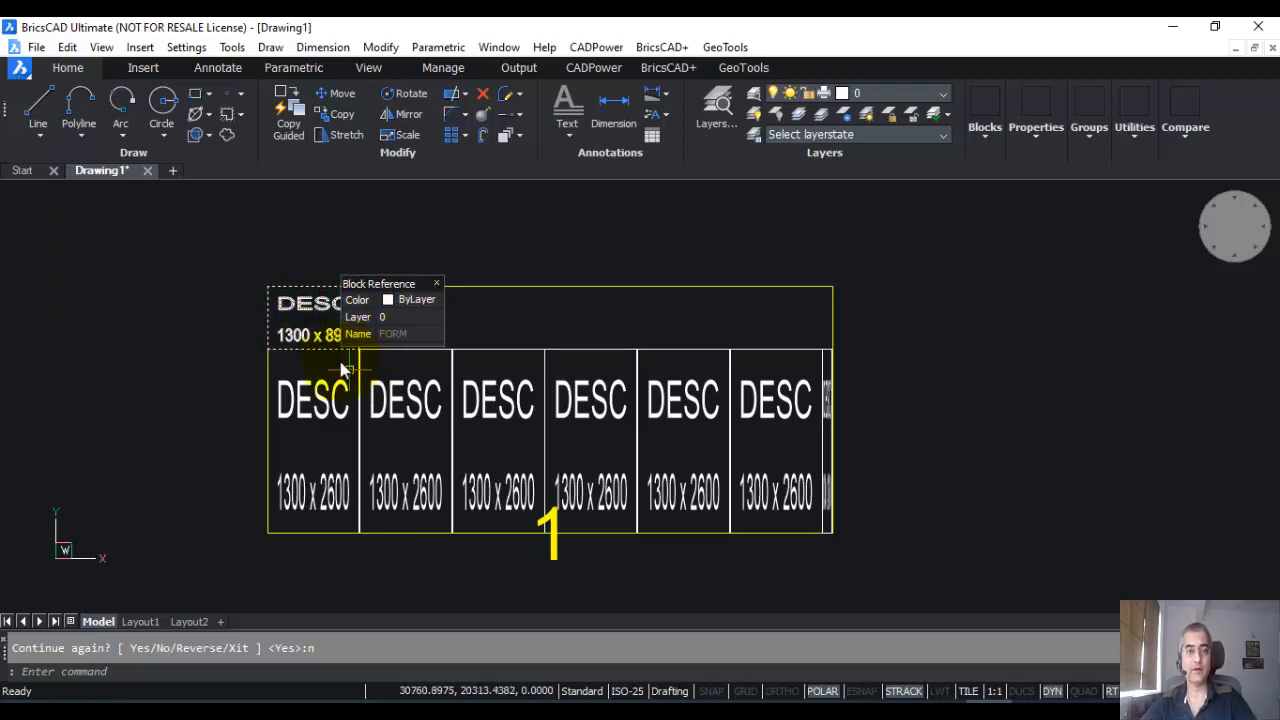
left_click(600, 47)
left_click(648, 320)
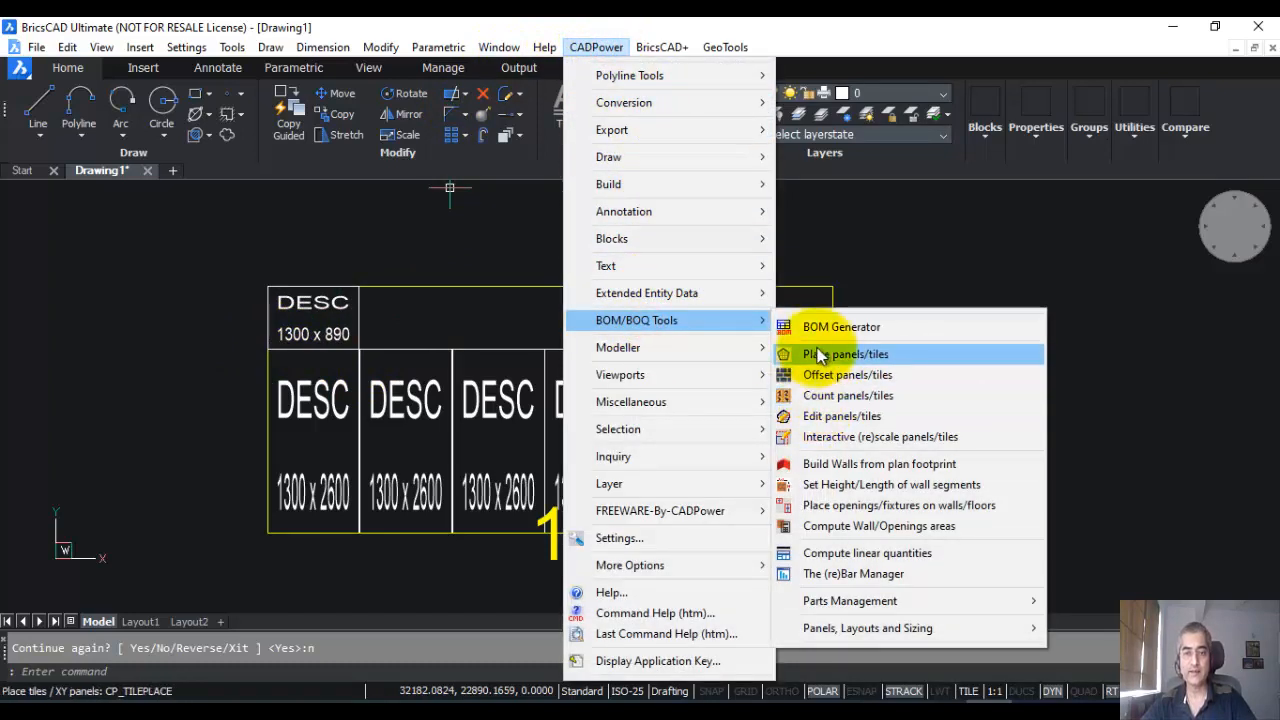
left_click(818, 374)
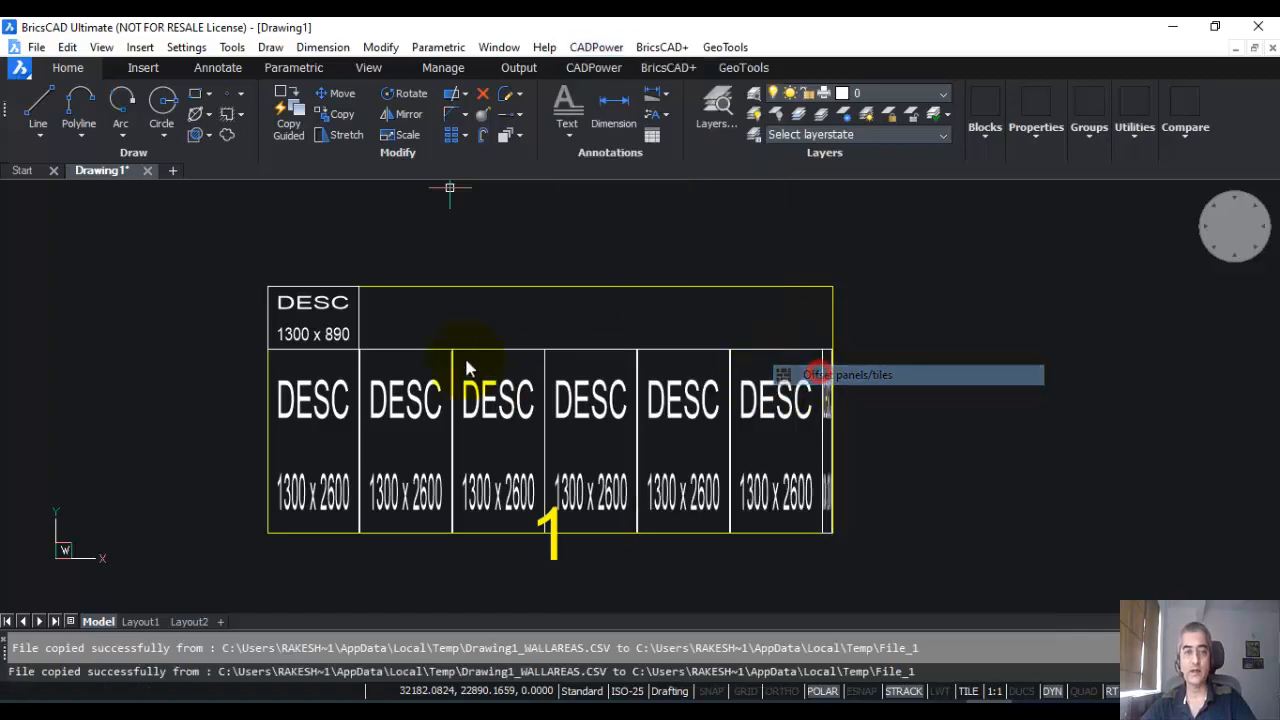
left_click(359, 322)
key("Return")
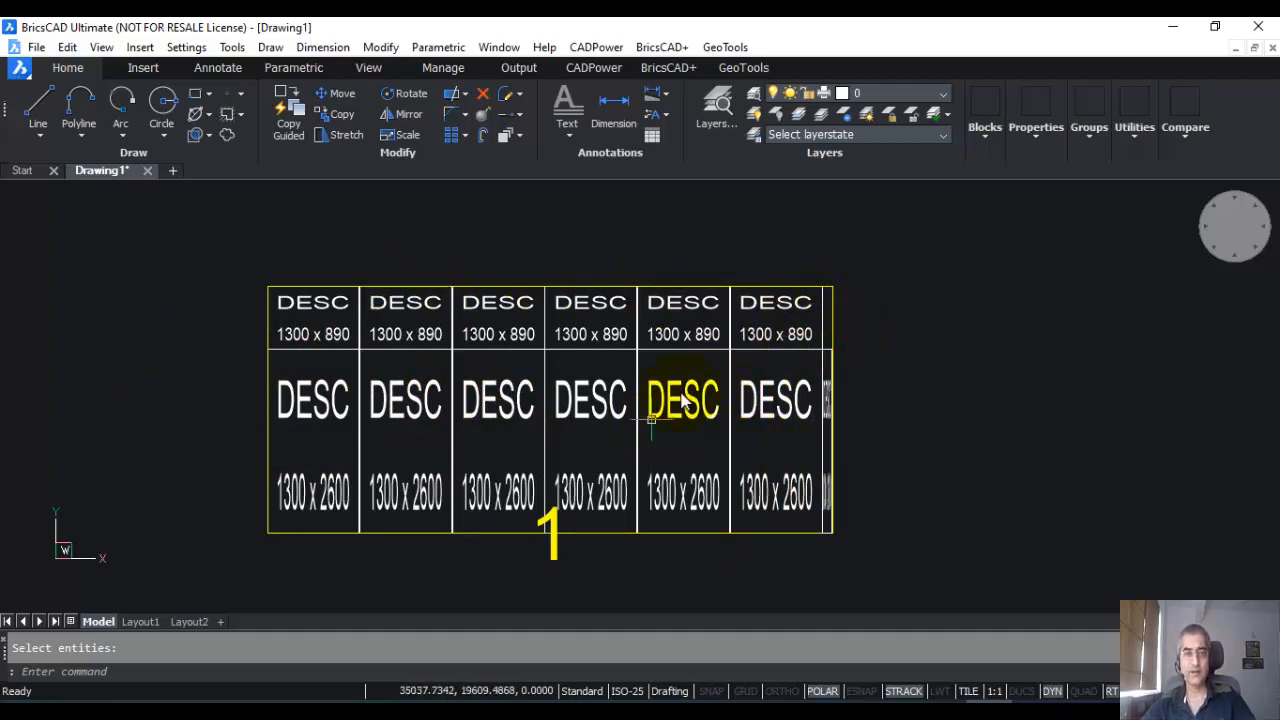
Examine both panel rows on wall 1 and the gaps at the corners where neighbouring panels meet
left_click(752, 403)
scroll(752, 403, "down", 2)
middle_click_drag(663, 386, 360, 344)
scroll(397, 341, "up", 2)
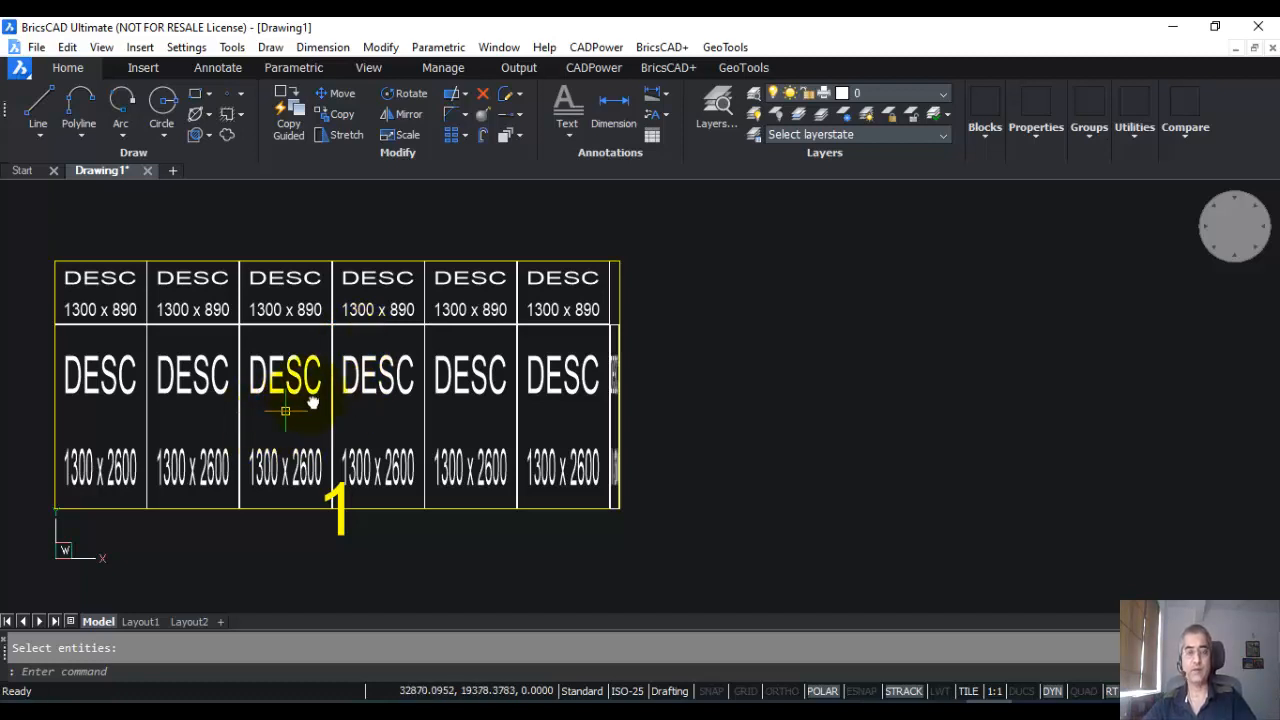
scroll(354, 329, "up", 1)
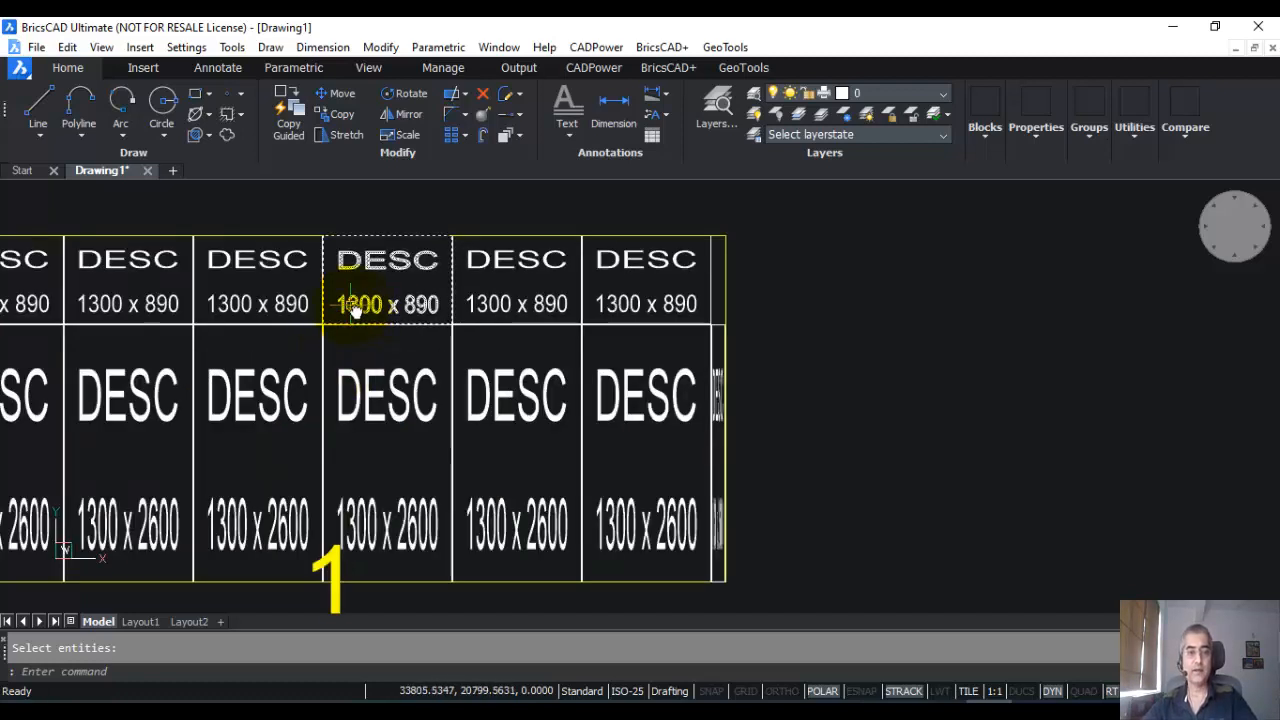
left_click(458, 388)
key("Escape")
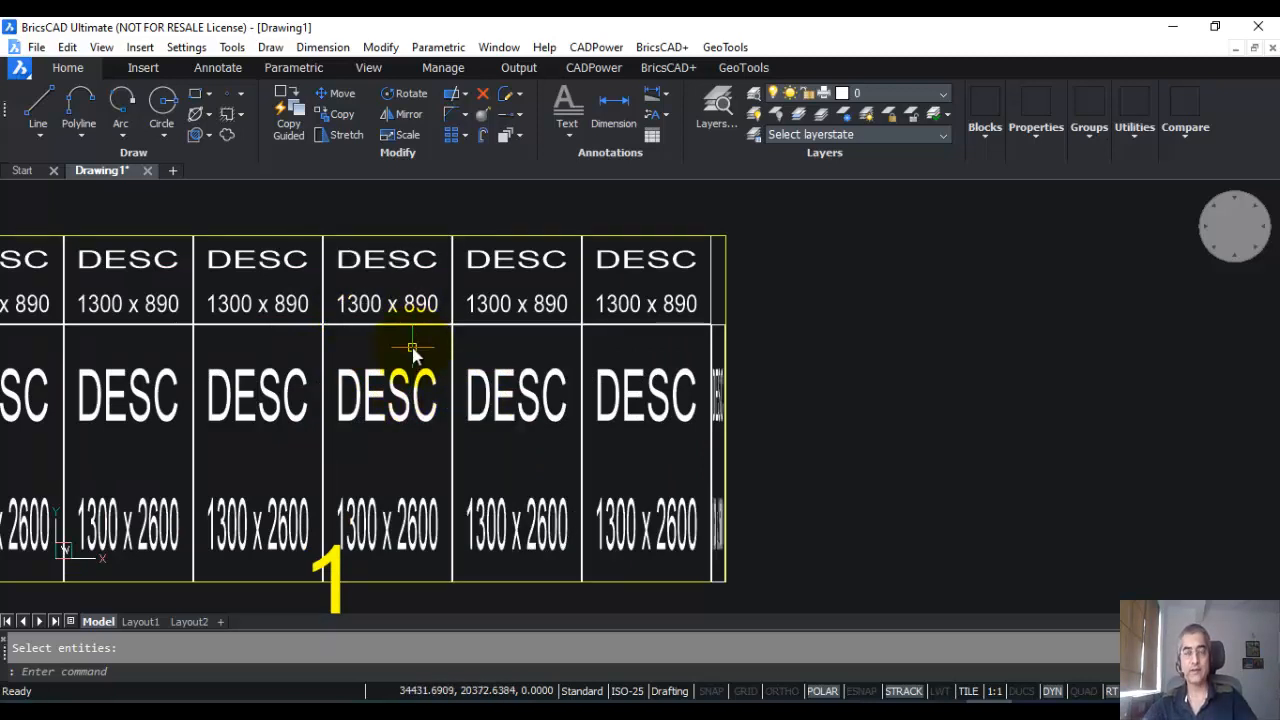
scroll(403, 372, "down", 3)
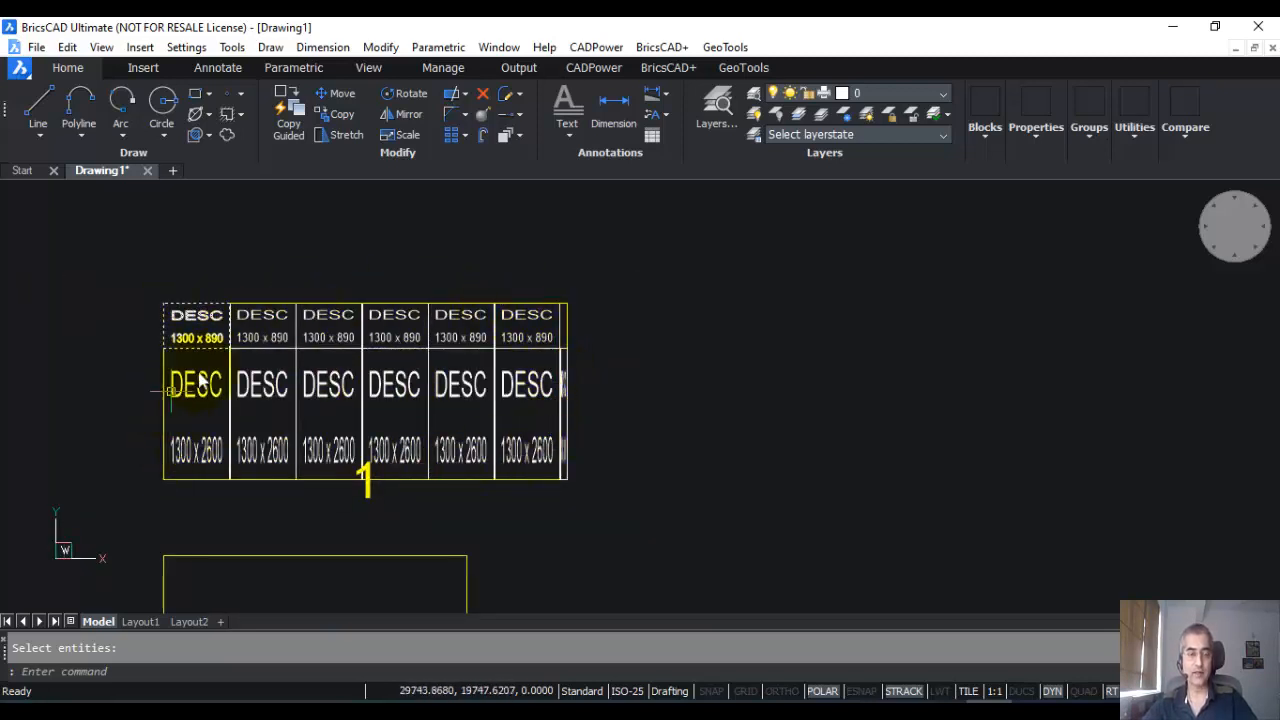
mouse_move(385, 383)
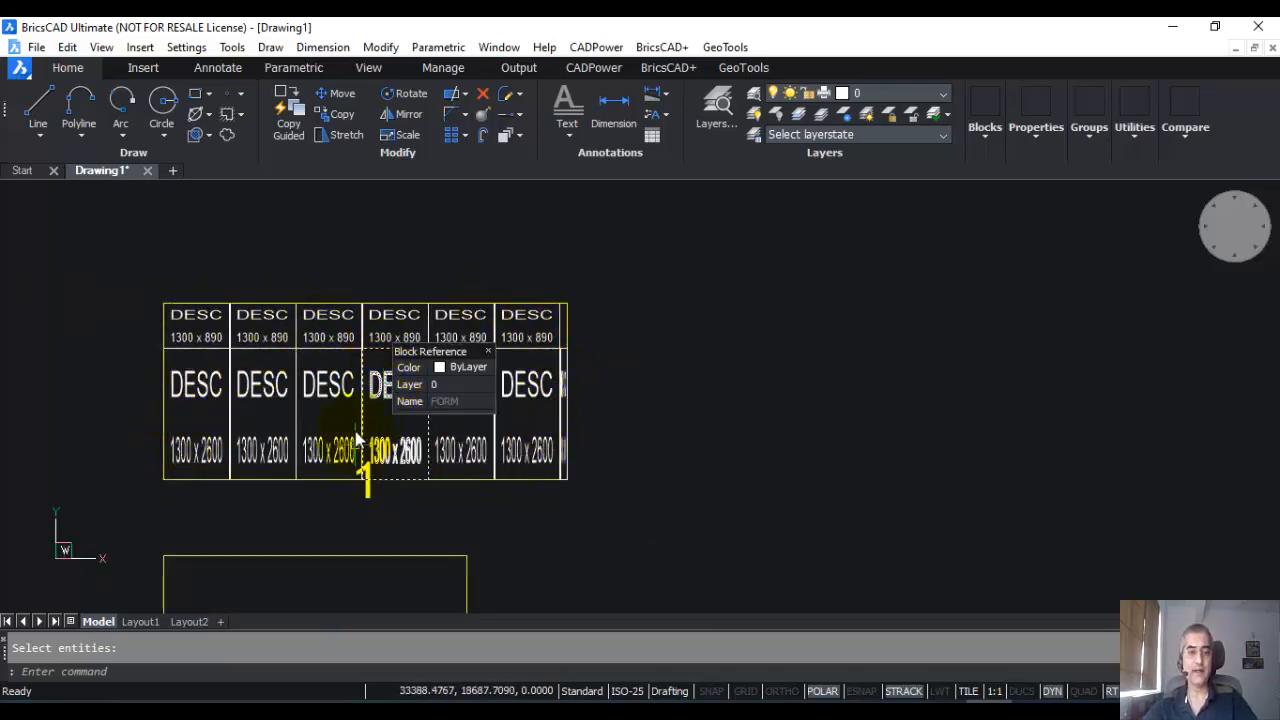
scroll(352, 358, "up", 10)
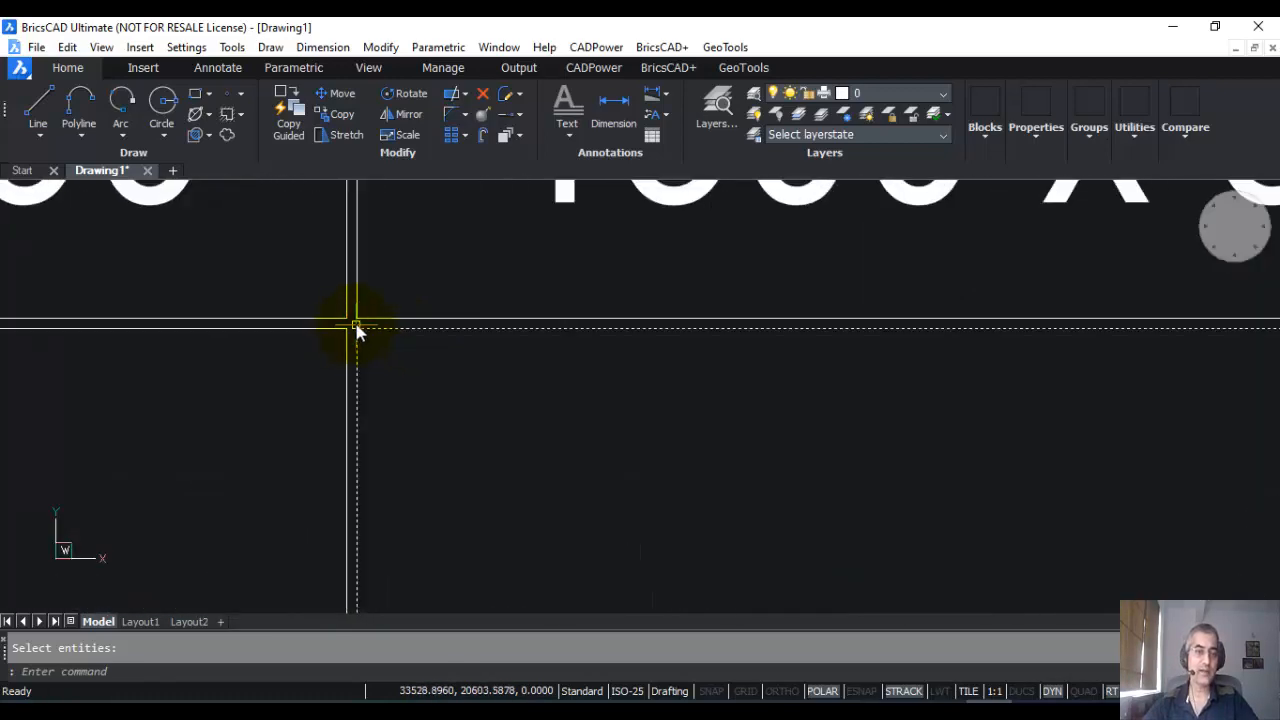
mouse_move(388, 337)
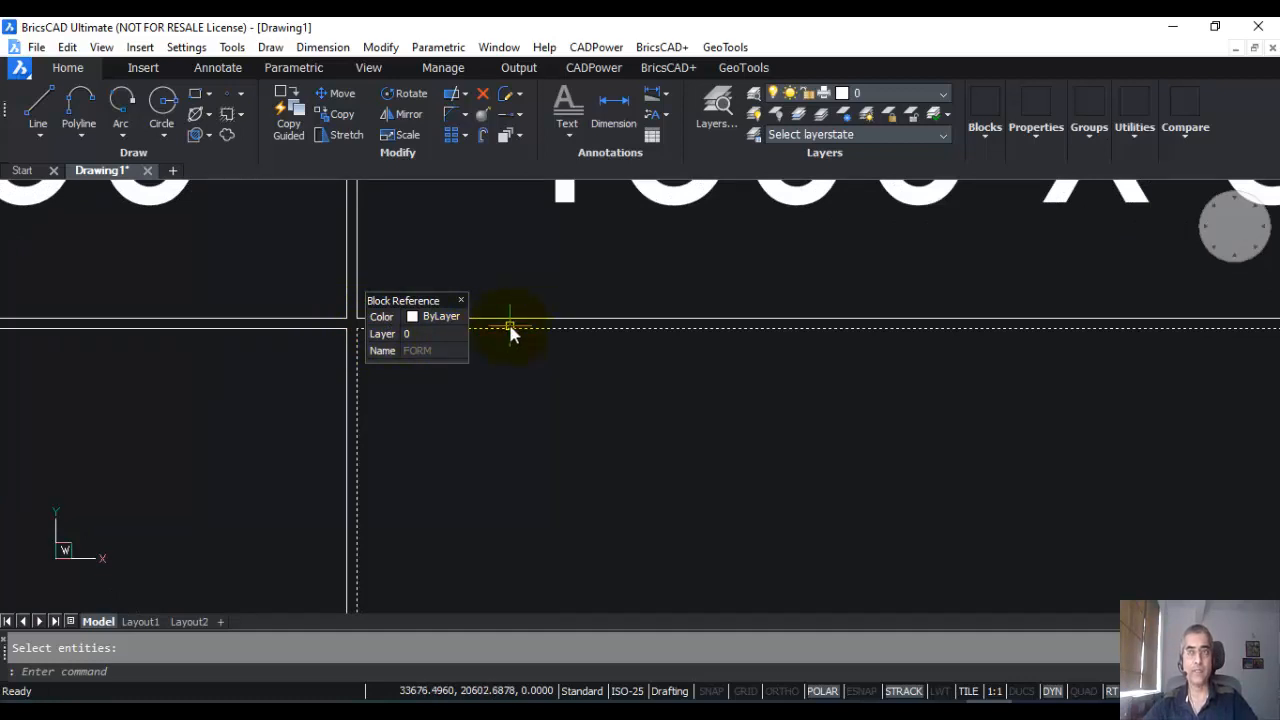
scroll(510, 343, "down", 3)
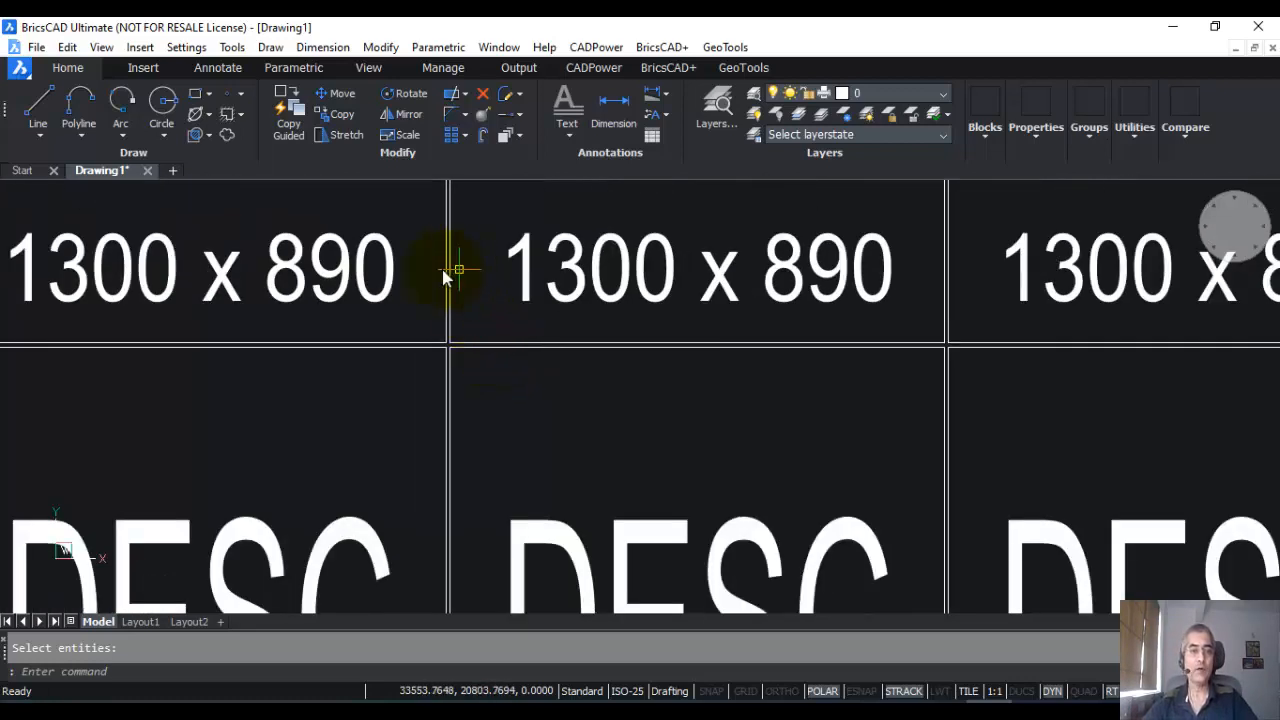
scroll(430, 340, "up", 4)
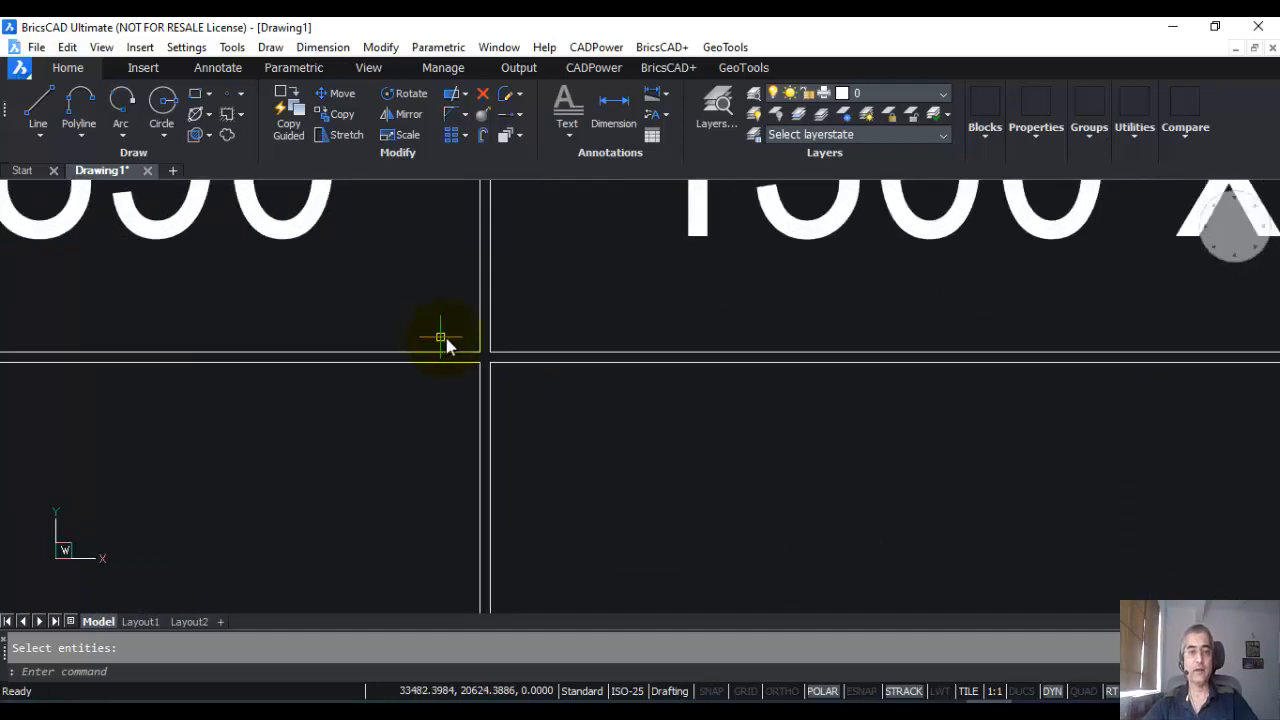
scroll(443, 337, "down", 1)
scroll(486, 369, "up", 2)
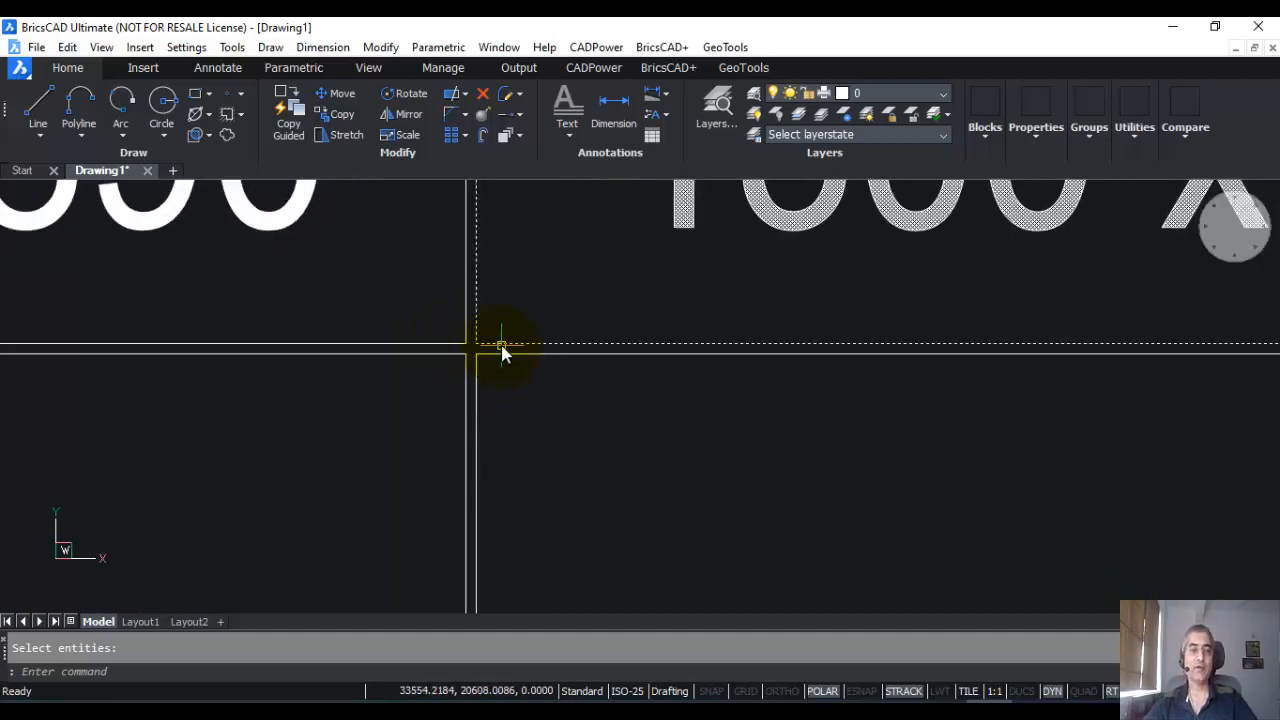
scroll(451, 363, "down", 2)
scroll(451, 363, "up", 2)
scroll(474, 334, "down", 6)
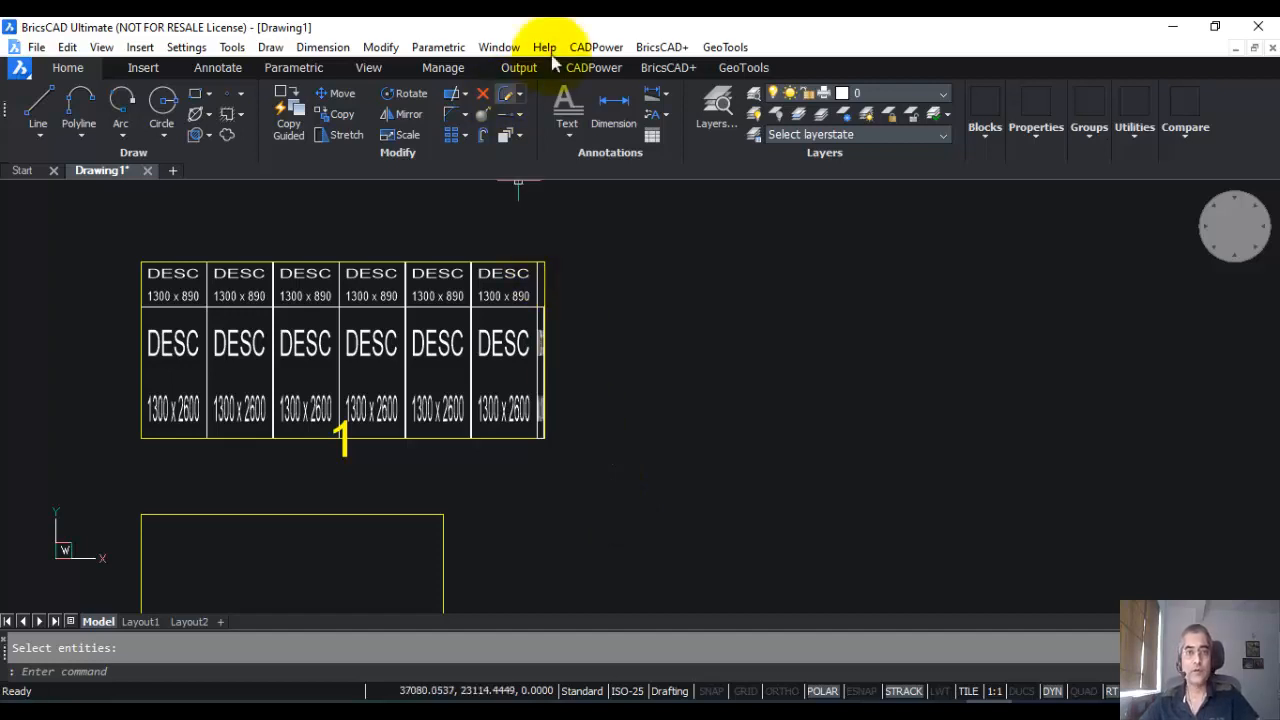
Start the CADPower panel/tile count with BOM-BOQ type Count Scale Factors and choose the FORM block for counting
left_click(596, 47)
mouse_move(674, 322)
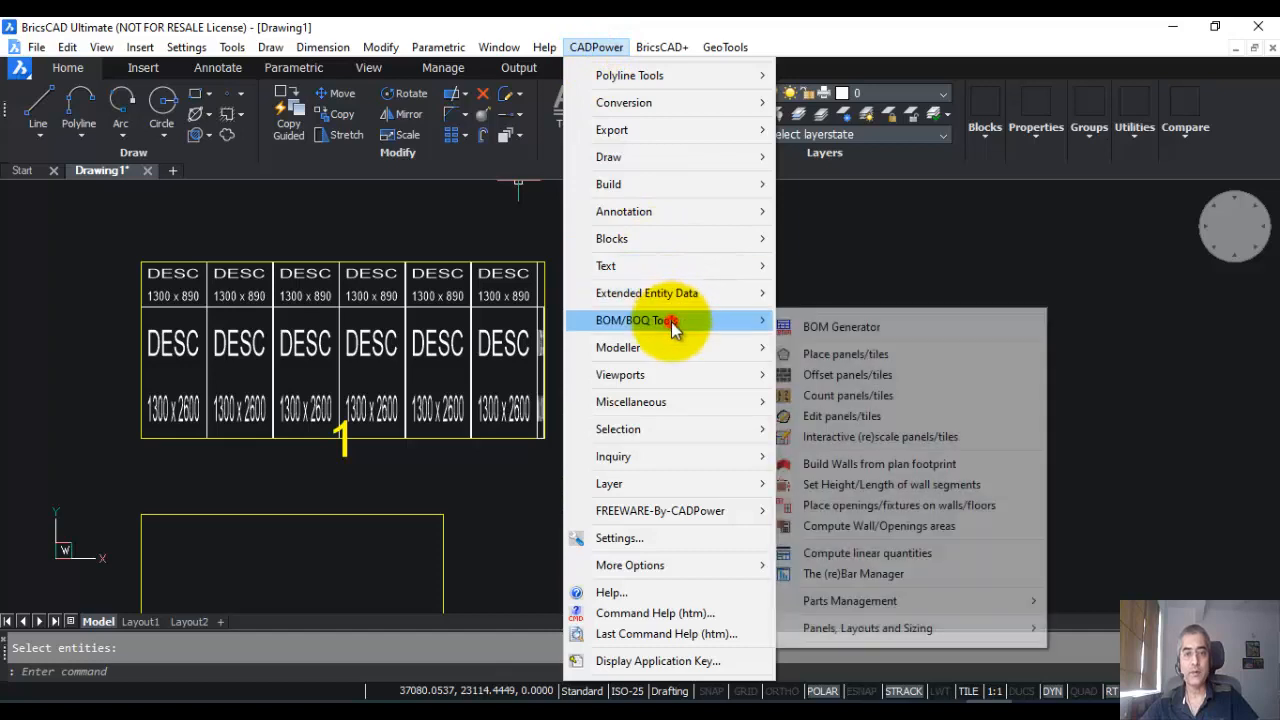
left_click(854, 401)
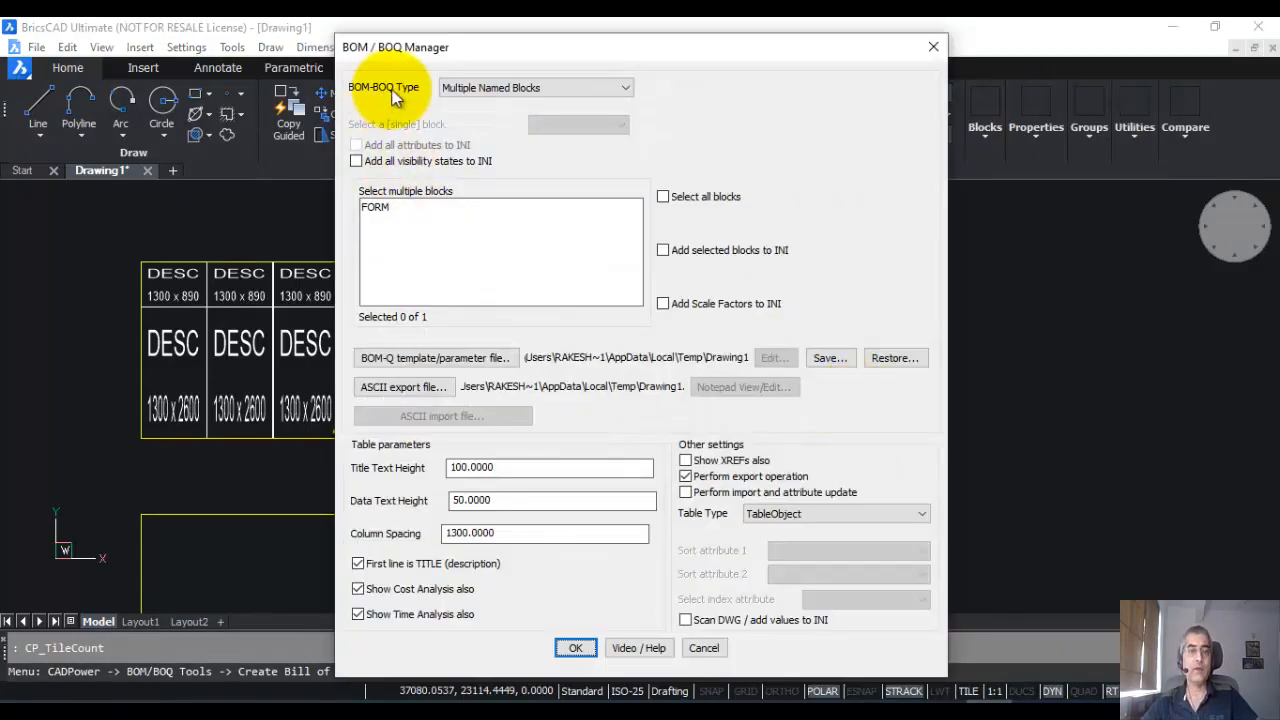
left_click(555, 88)
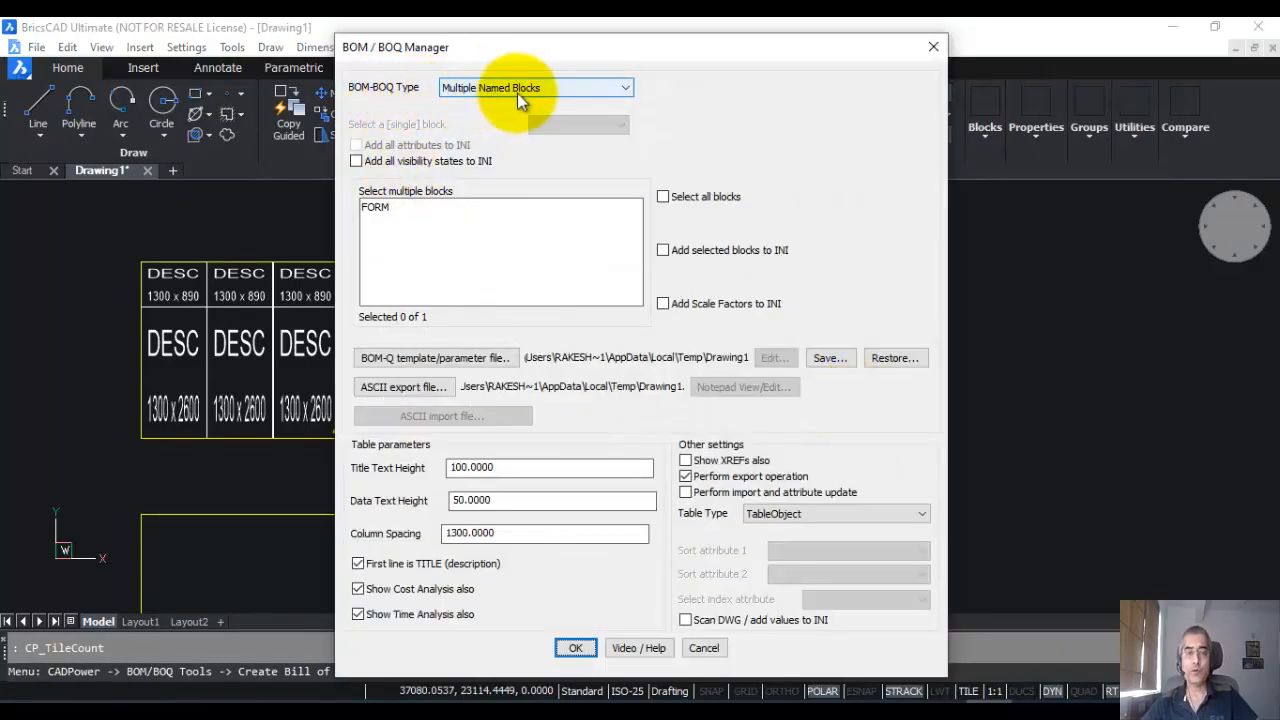
left_click(518, 92)
left_click(470, 168)
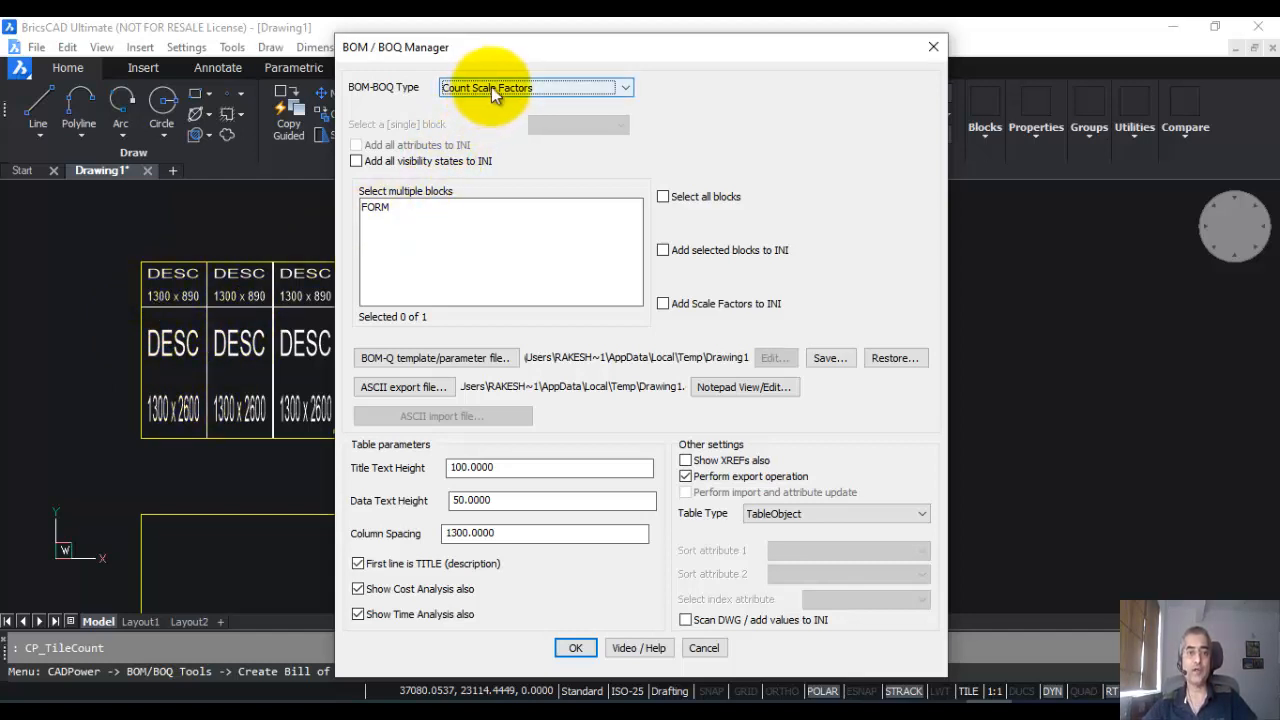
left_click(378, 208)
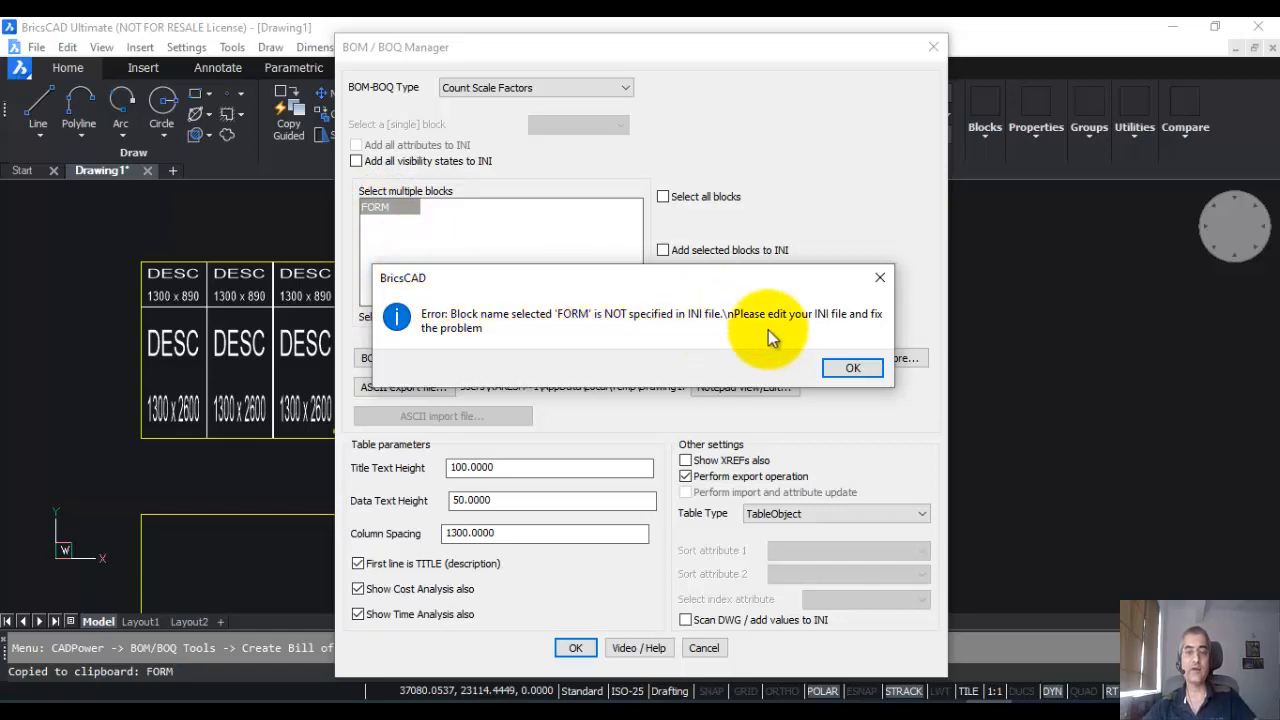
left_click(850, 368)
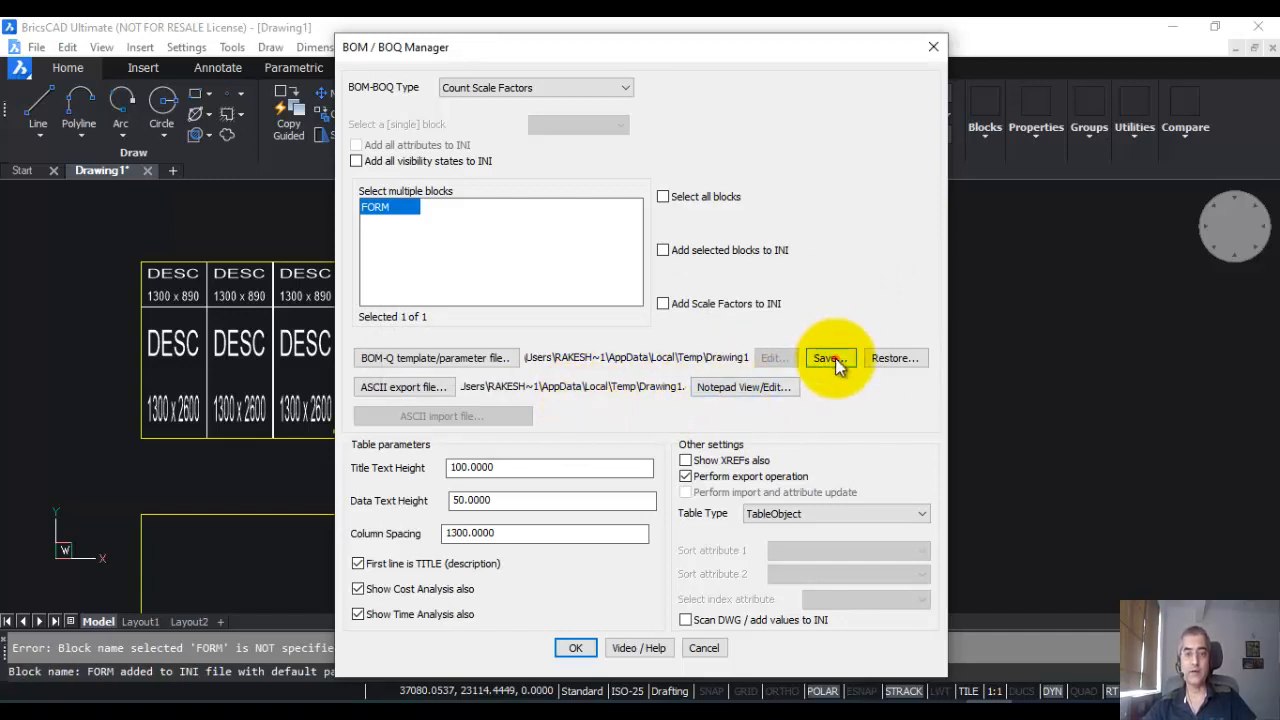
Save the BOM parameter file as Drawing1.ini on drive F: and add the FORM block's scale factors to it
left_click(834, 364)
left_click(371, 157)
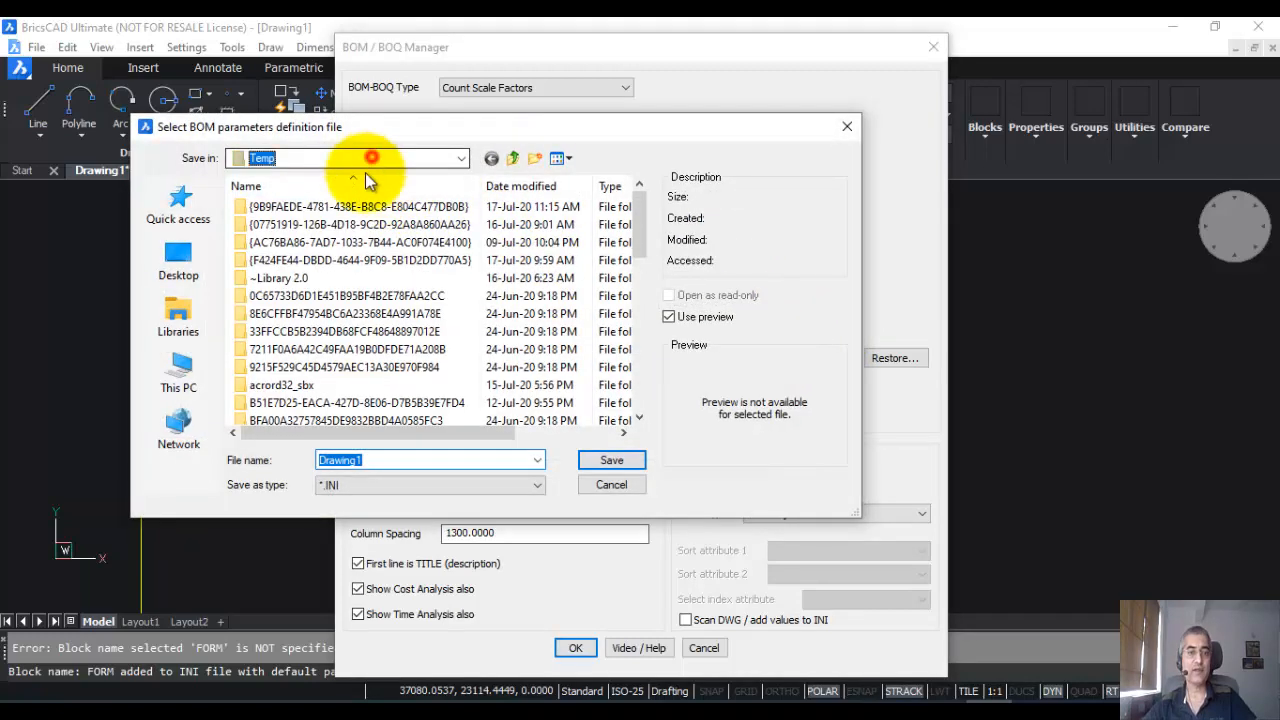
left_click(318, 491)
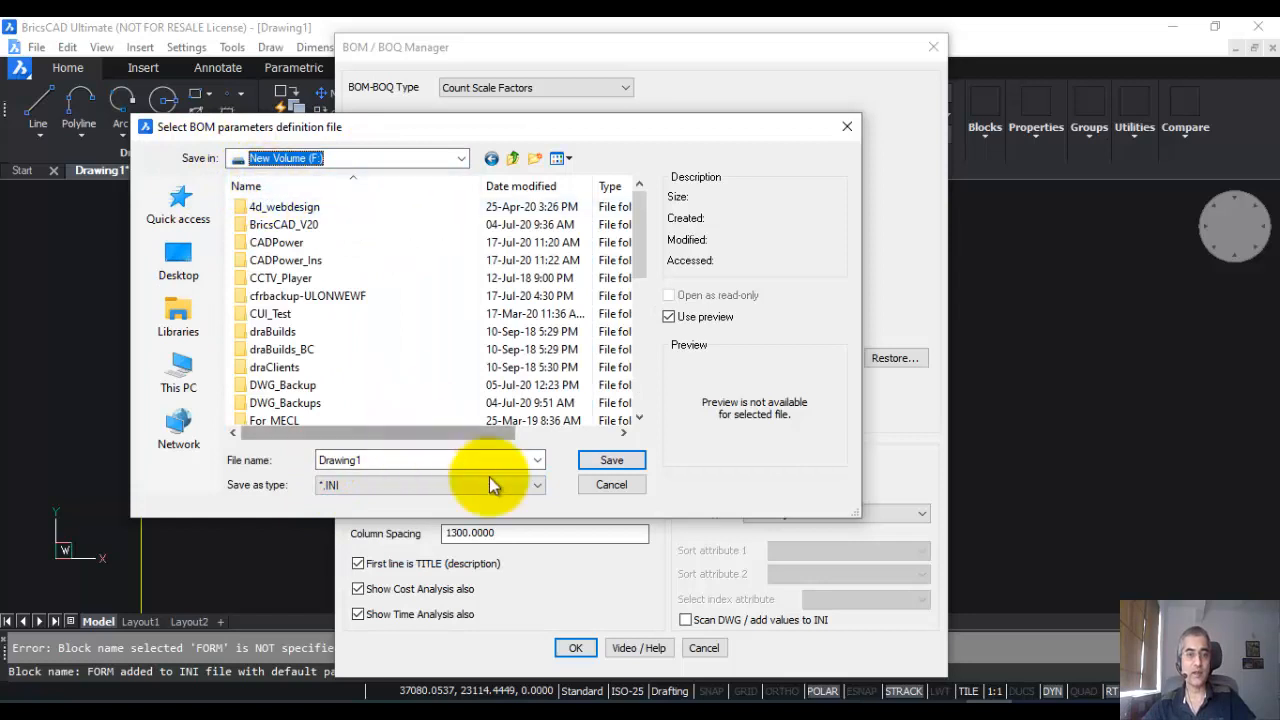
left_click(610, 460)
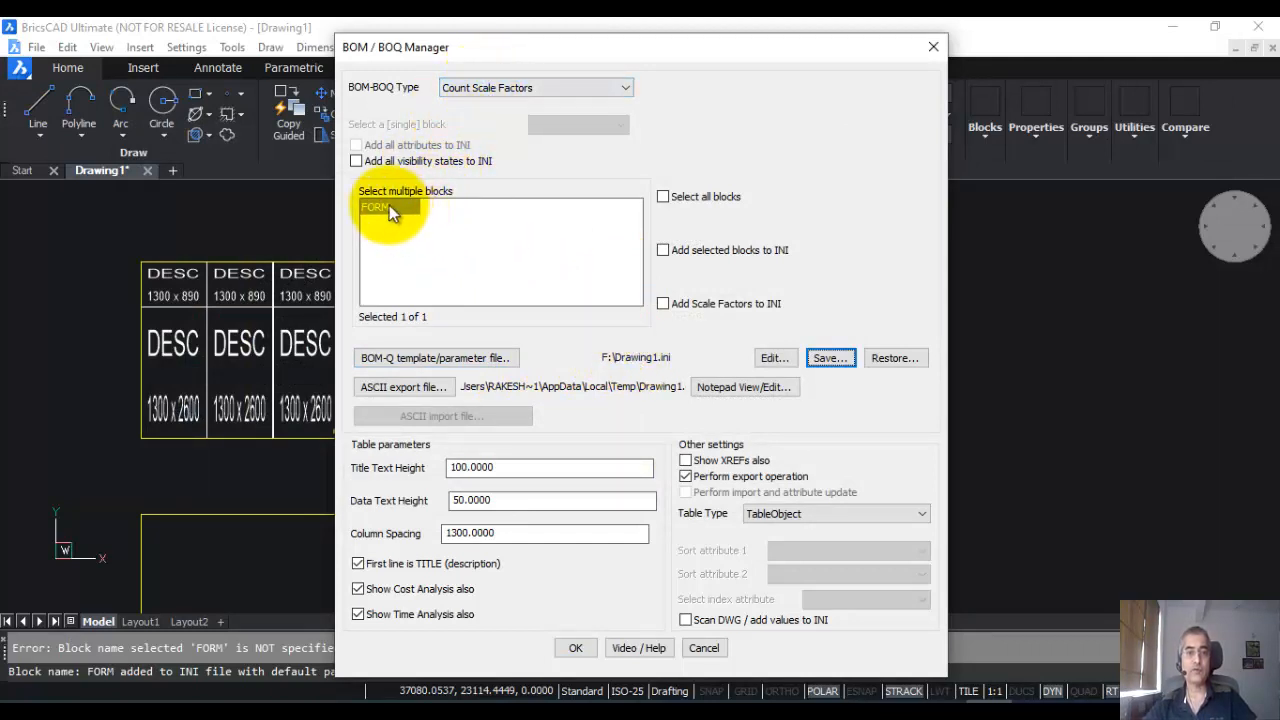
left_click(664, 303)
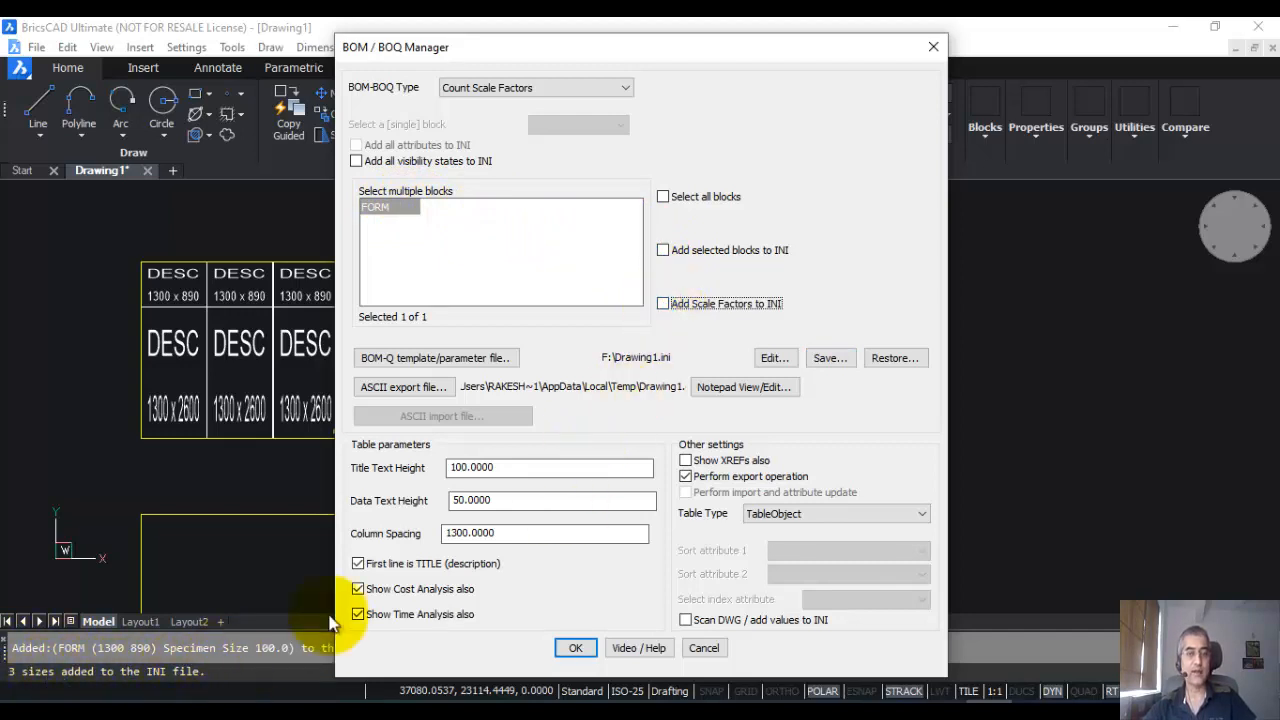
Review the SCALEFACTOR_DEF entries of Drawing1.ini without changing them and save the INI file
left_click(775, 359)
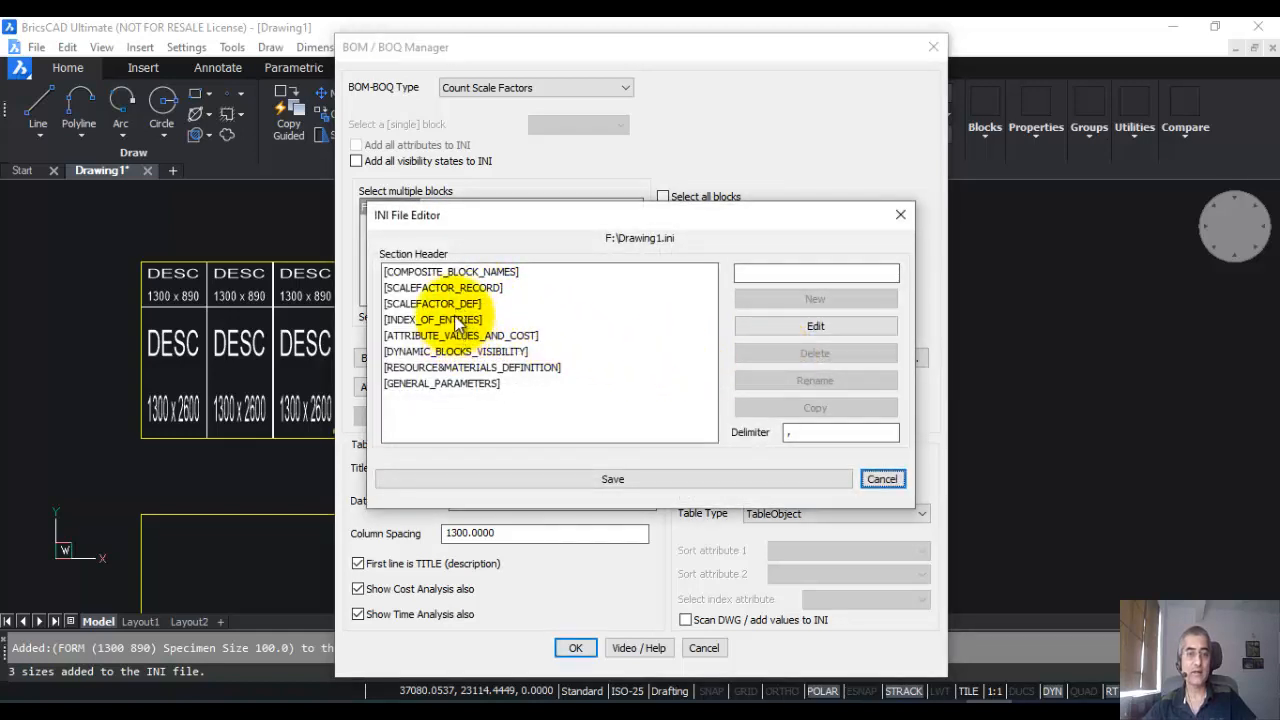
left_click(448, 303)
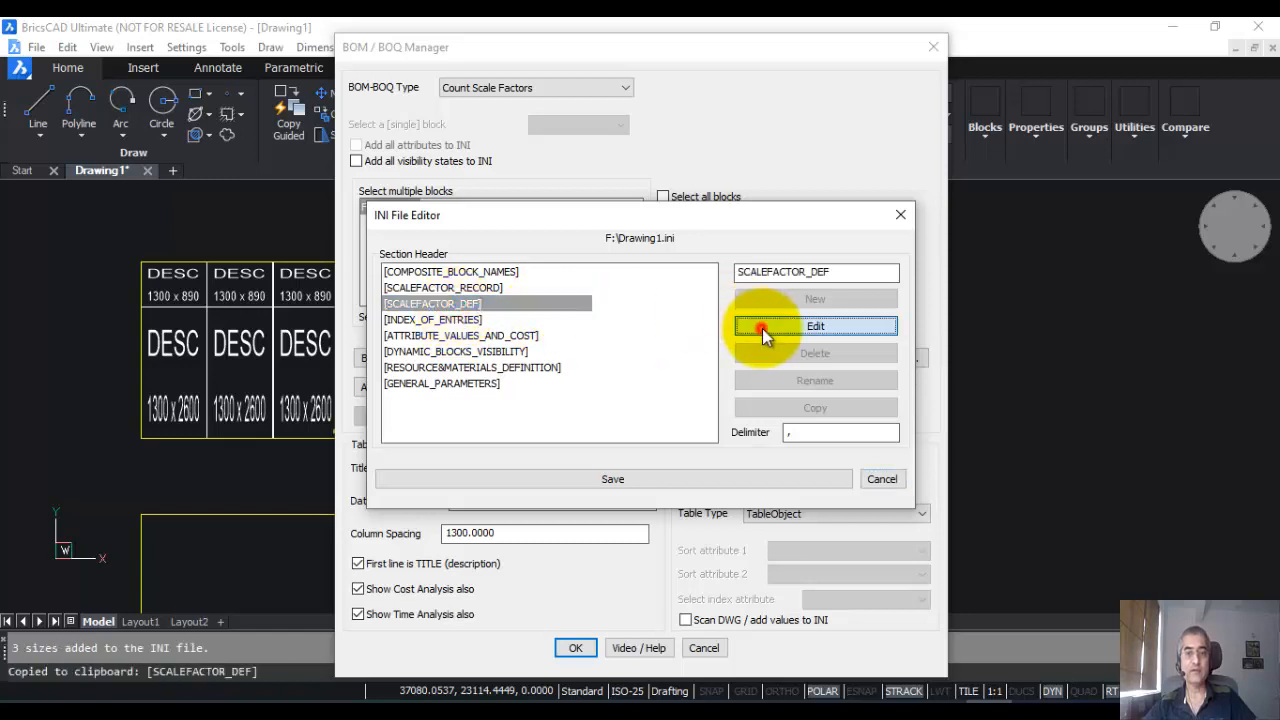
left_click(762, 328)
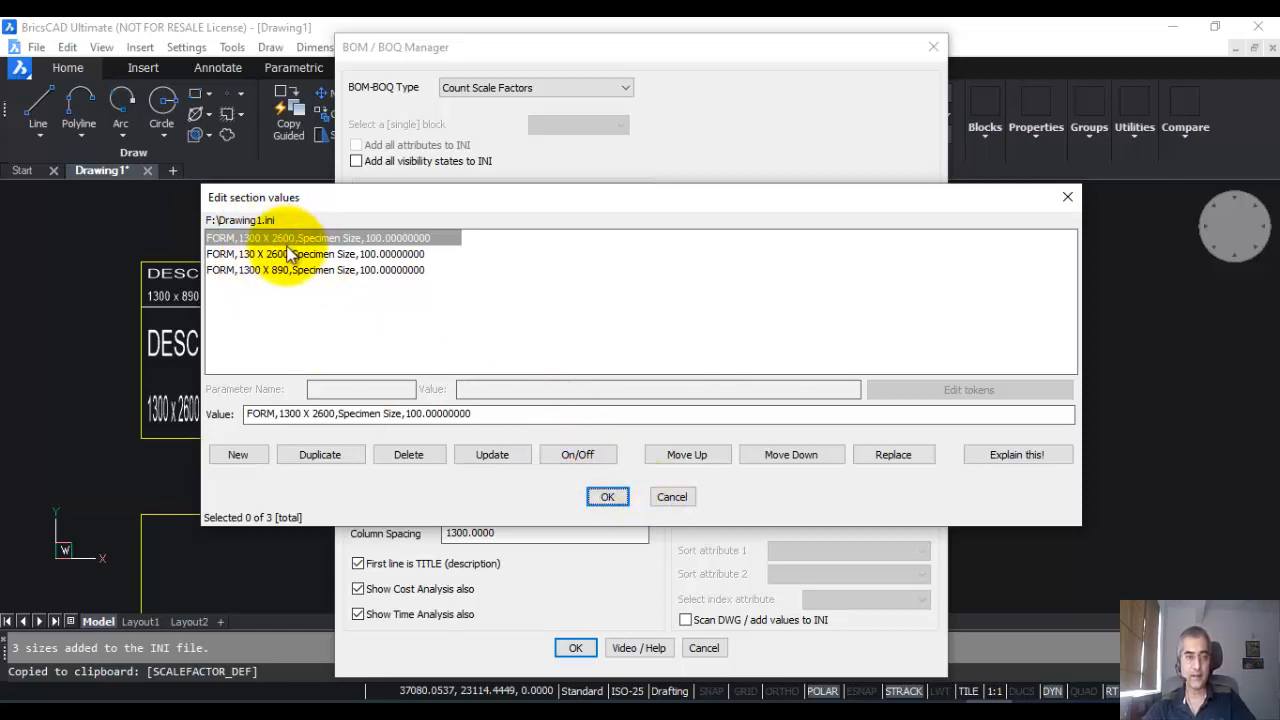
left_click(664, 498)
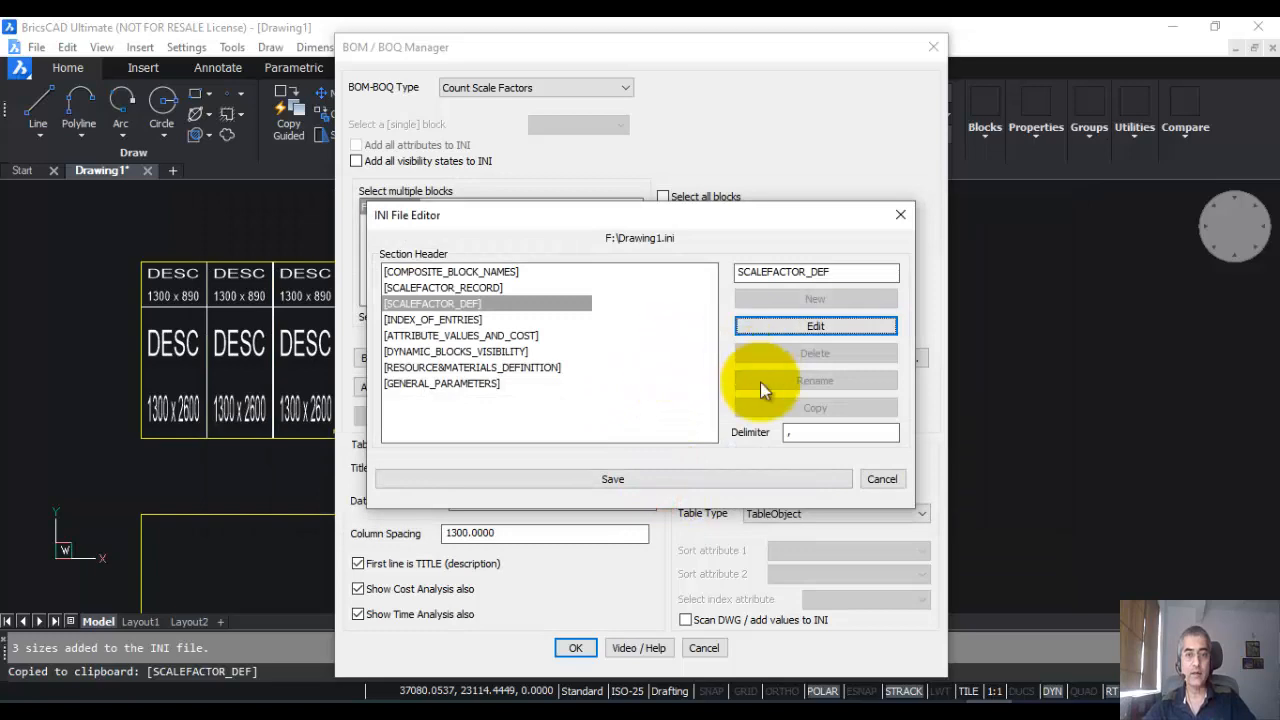
left_click(677, 478)
left_click(882, 478)
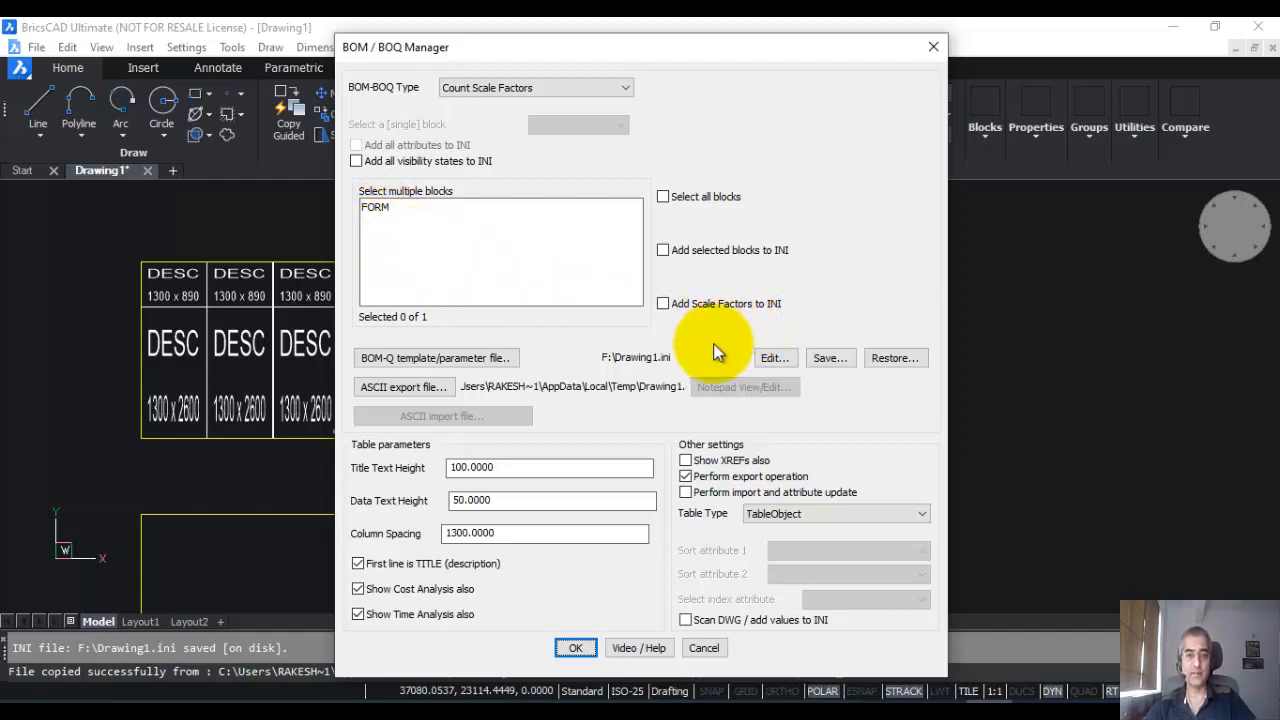
Reopen the SCALEFACTOR_DEF section of Drawing1.ini for editing and read the explanation of its line format
left_click(775, 357)
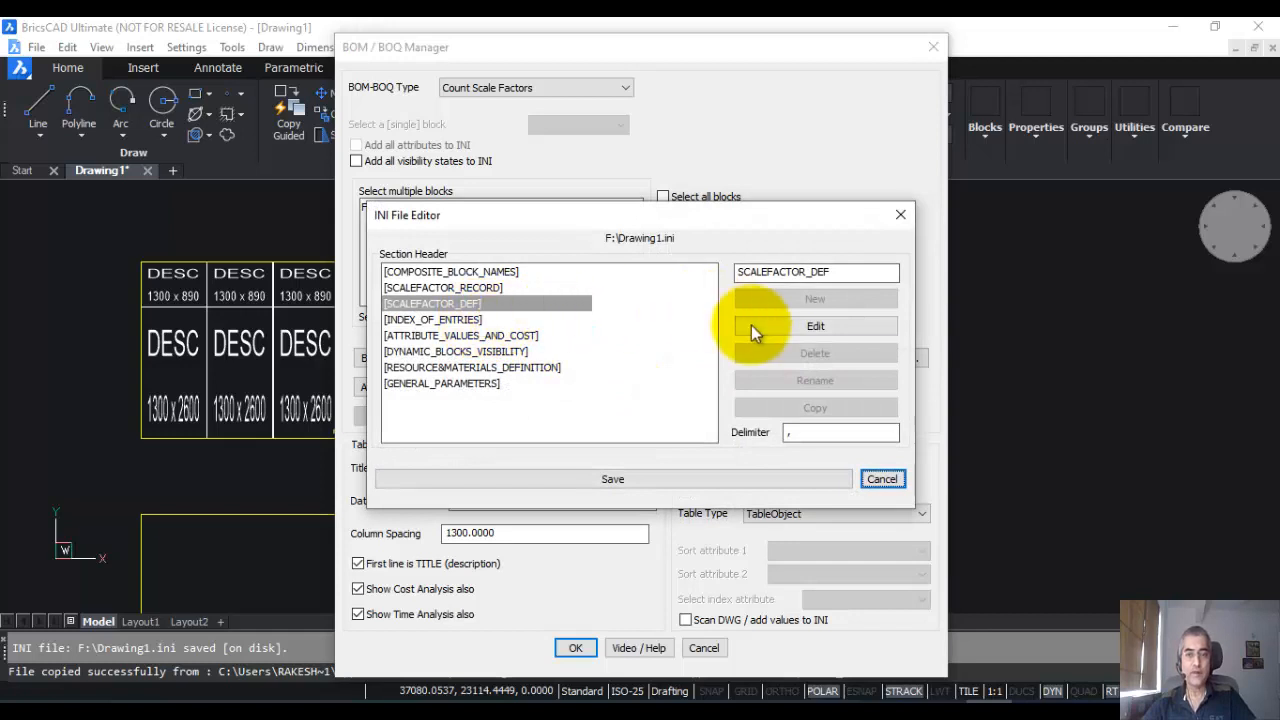
left_click(755, 325)
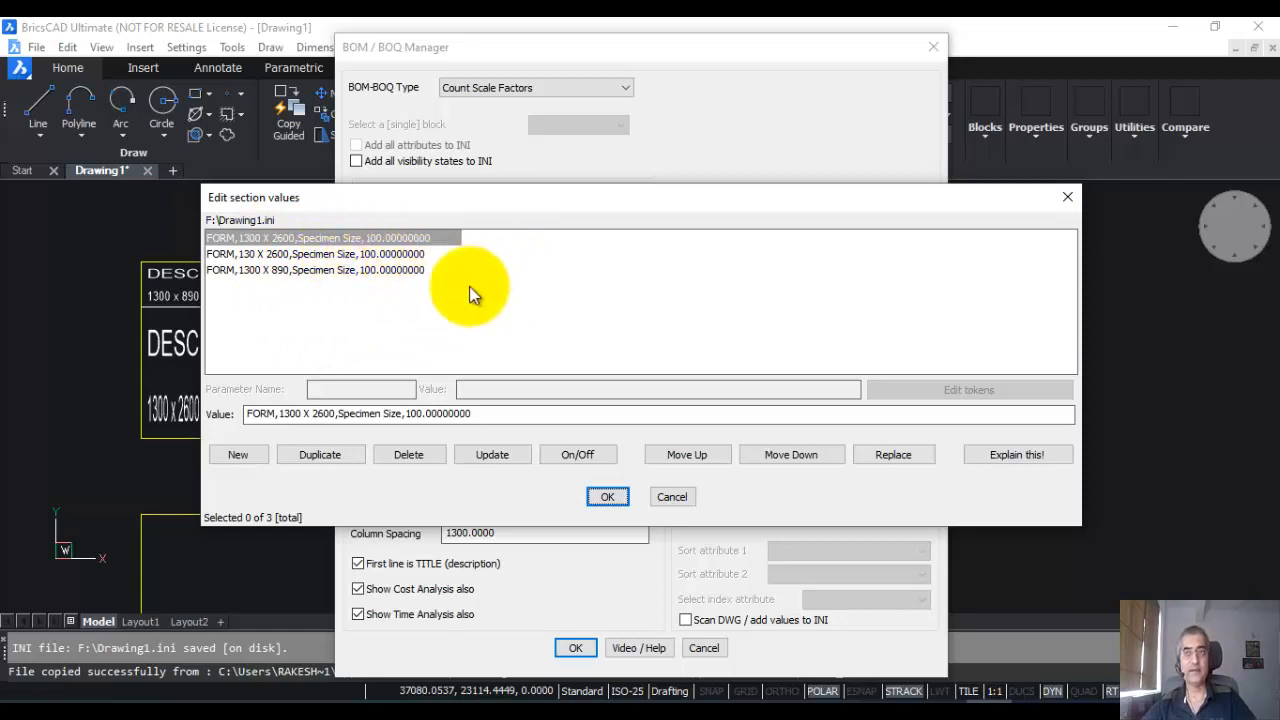
left_click(1011, 454)
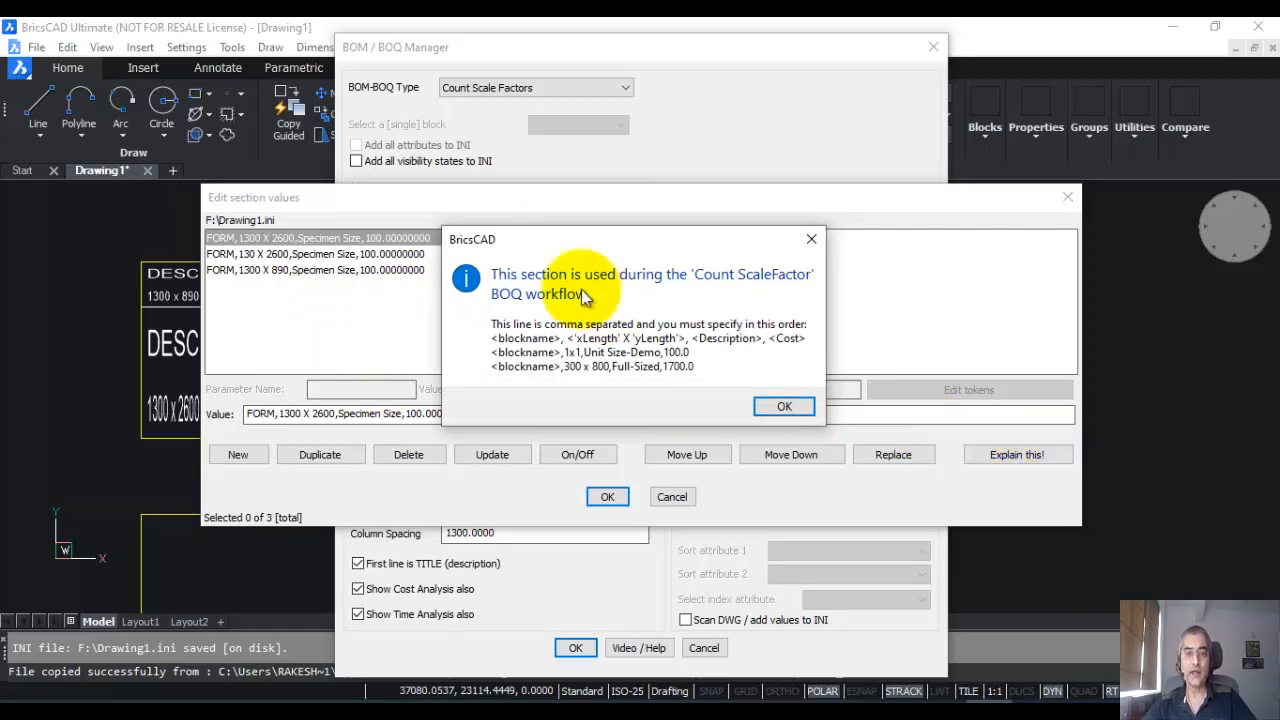
left_click_drag(568, 237, 689, 165)
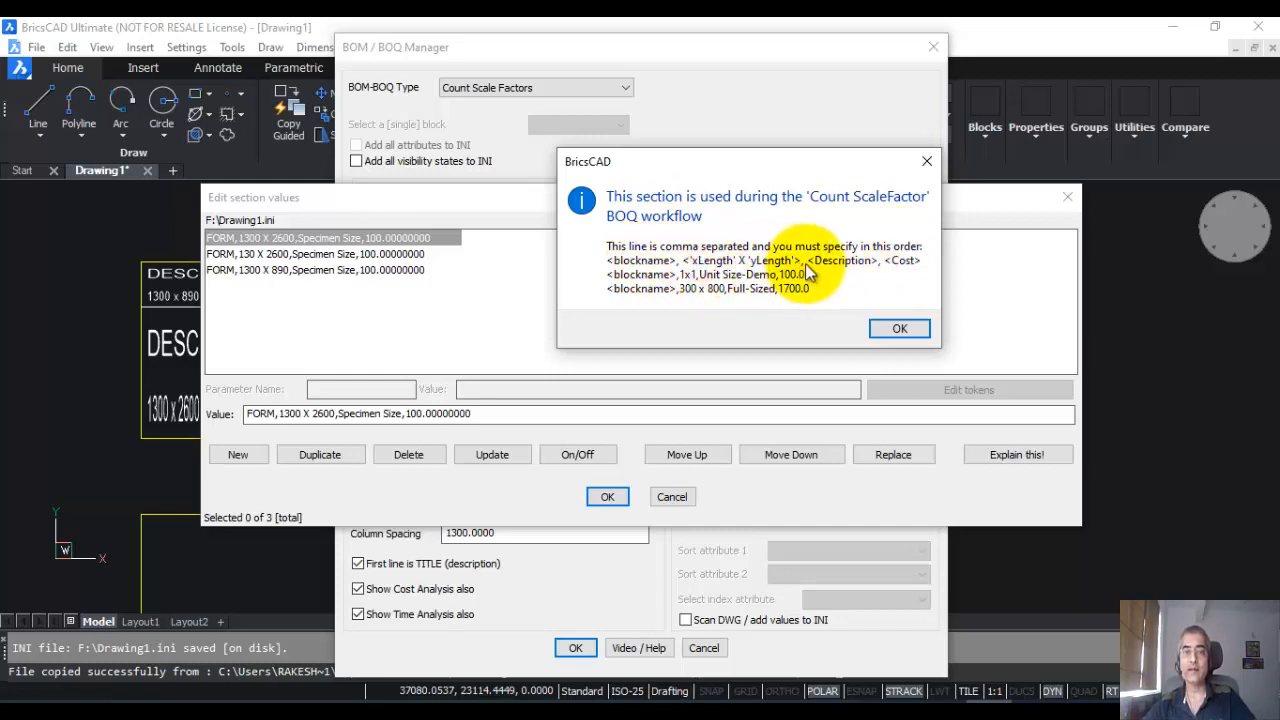
left_click(888, 329)
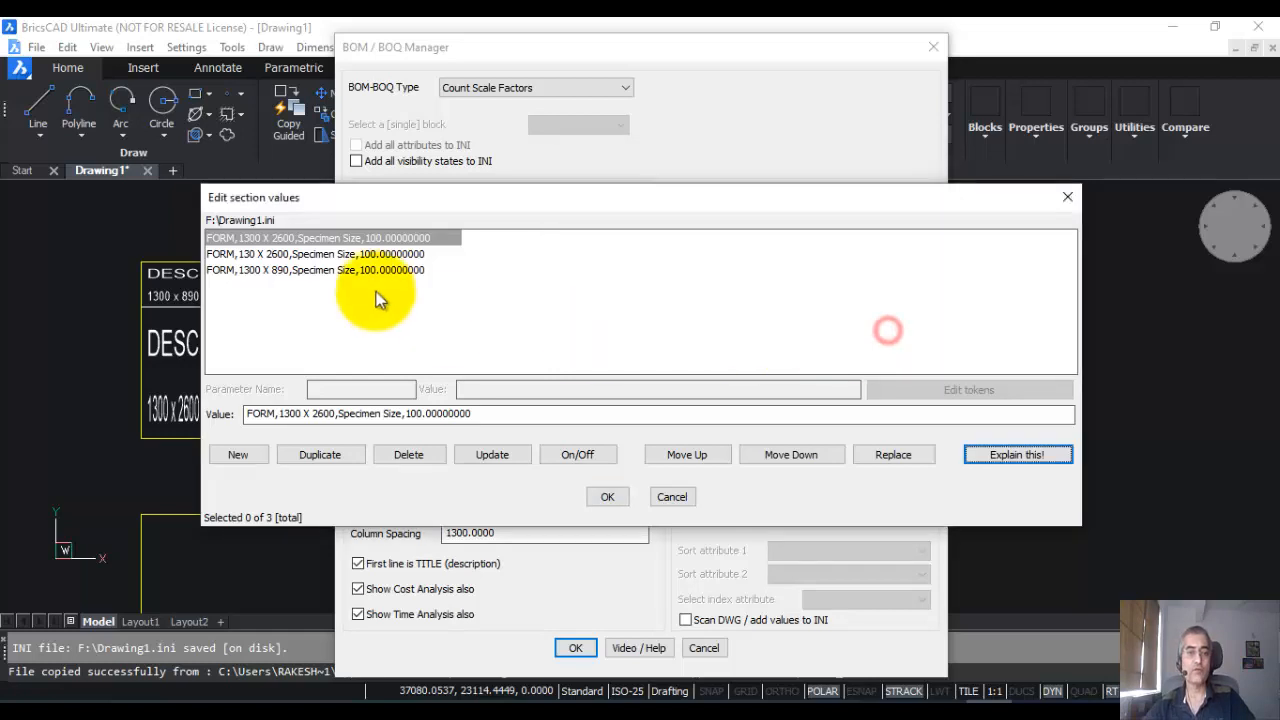
Update the FORM 1300 X 2600 entry with the description Standard Size-Bottom, cost 200 and an appended value of 10.0
left_click(255, 240)
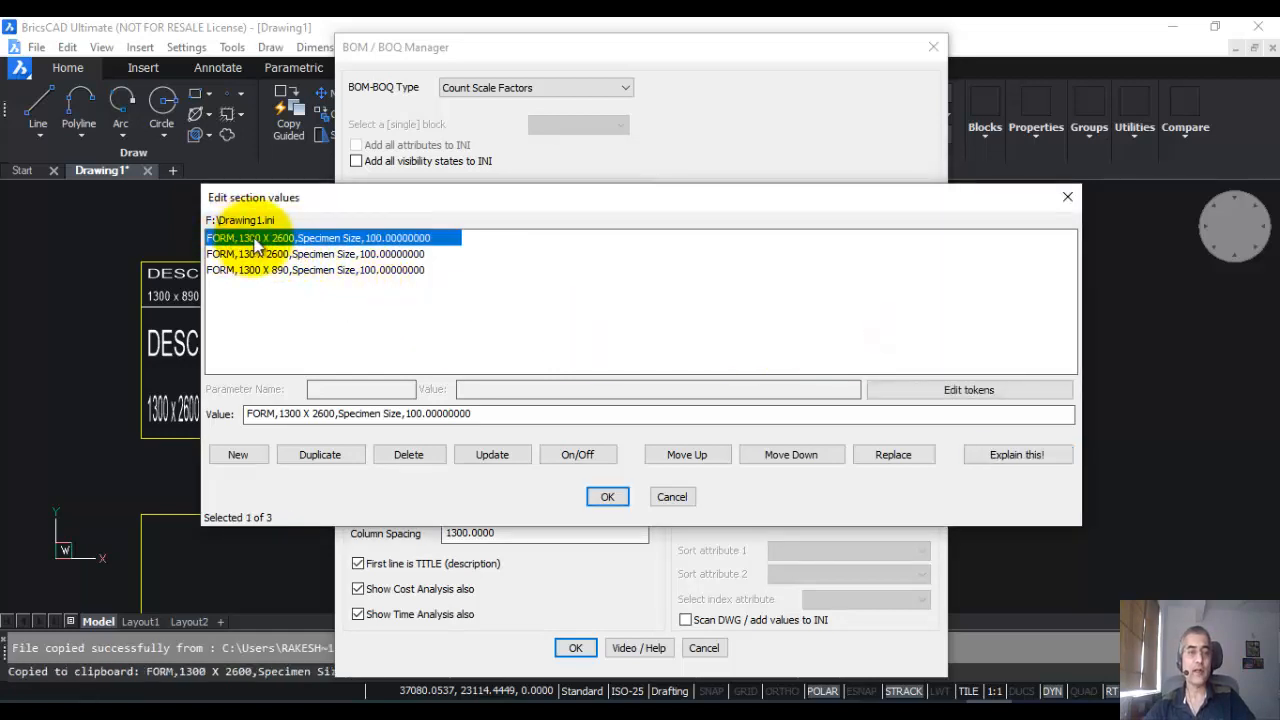
left_click(341, 414)
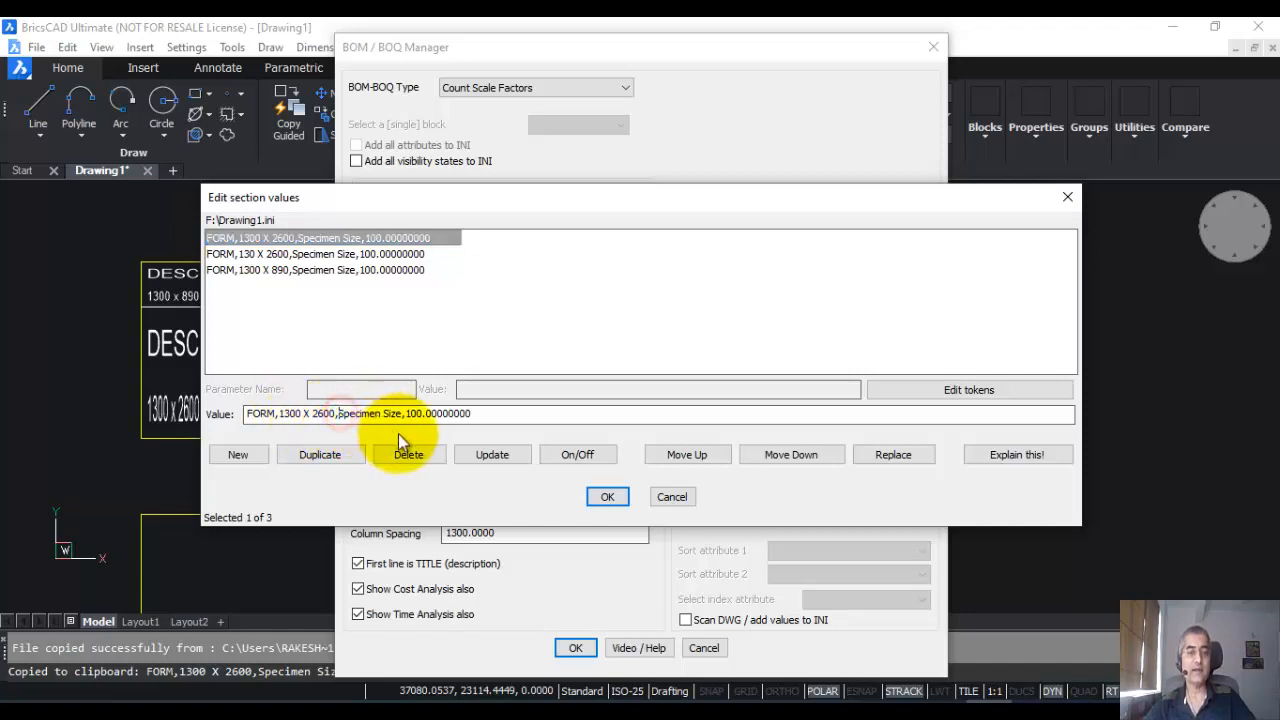
type("Stan")
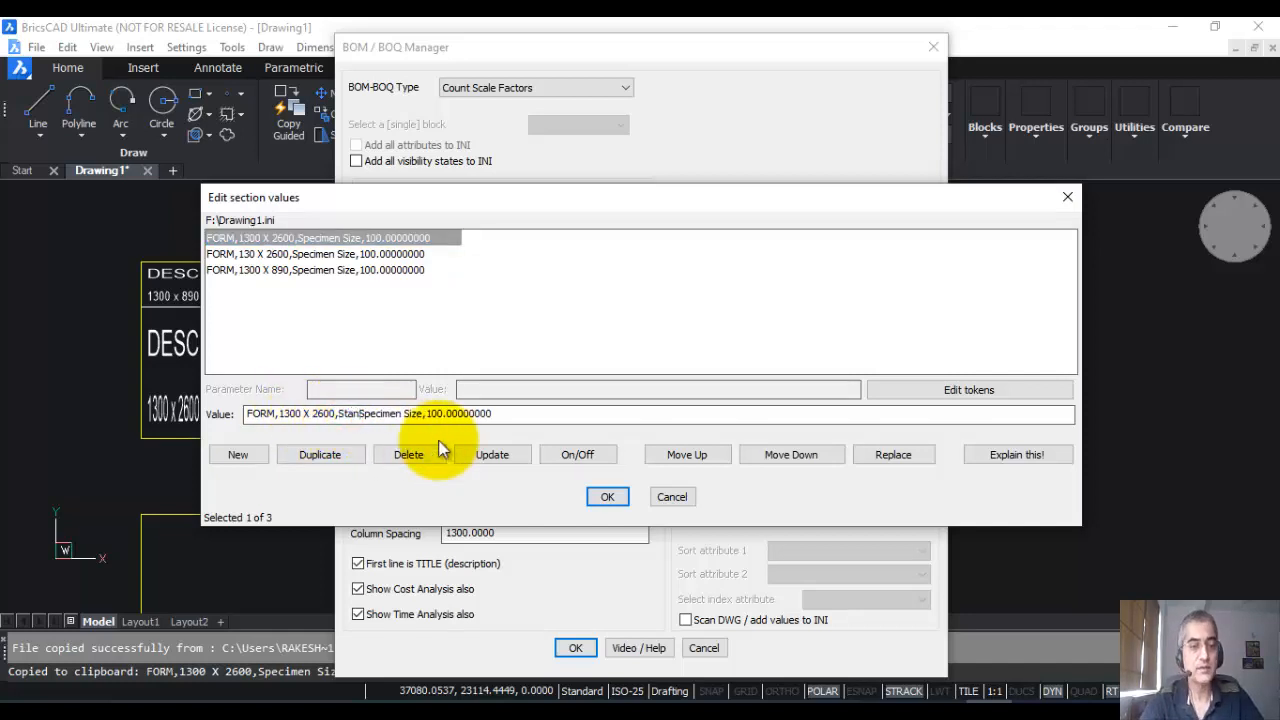
type("dard Size-Bo")
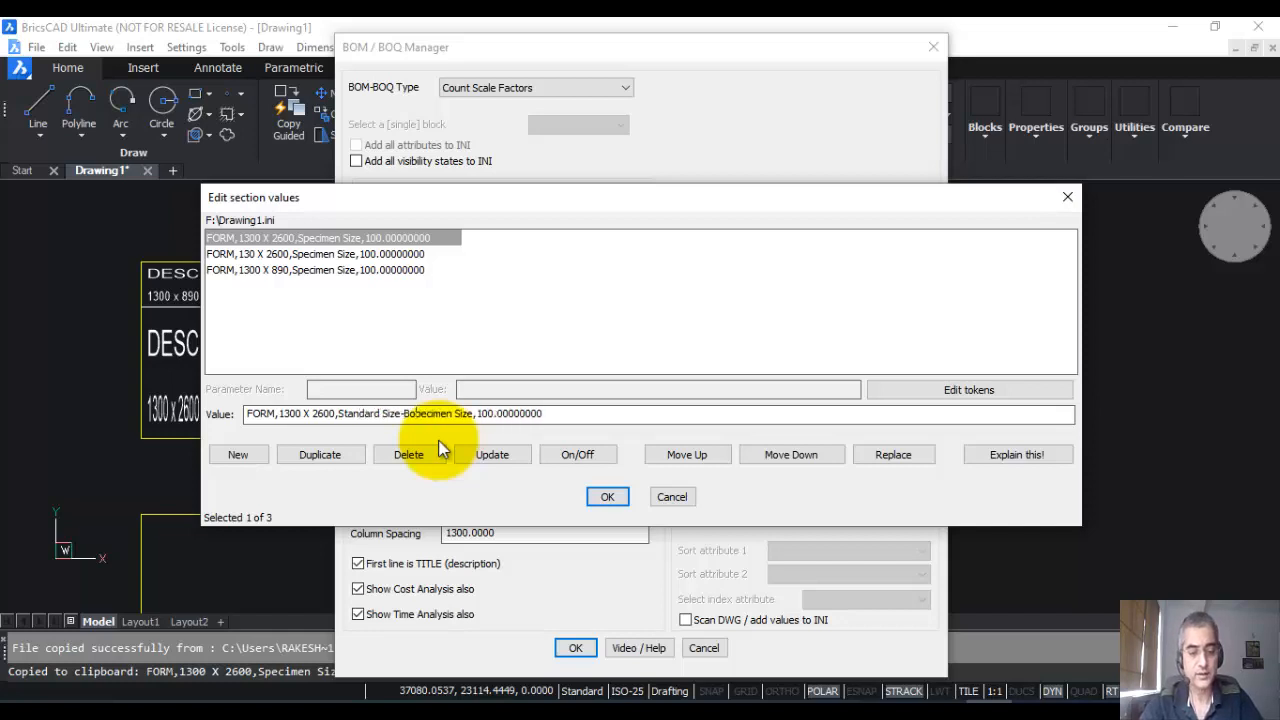
type("ttom")
key("Delete")
key("Delete")
key("Delete")
key("Delete")
key("Delete")
key("Delete")
key("Delete")
key("Delete")
key("Delete")
key("Delete")
key("Delete")
key("Delete")
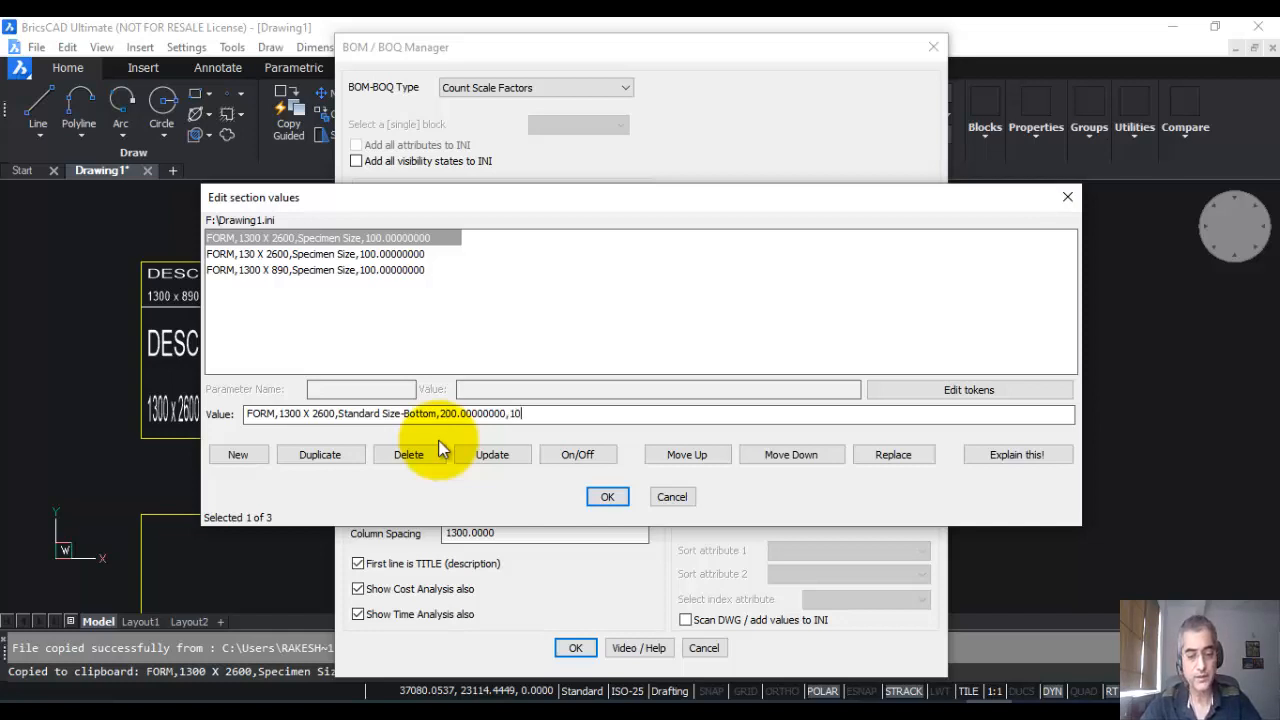
left_click(494, 455)
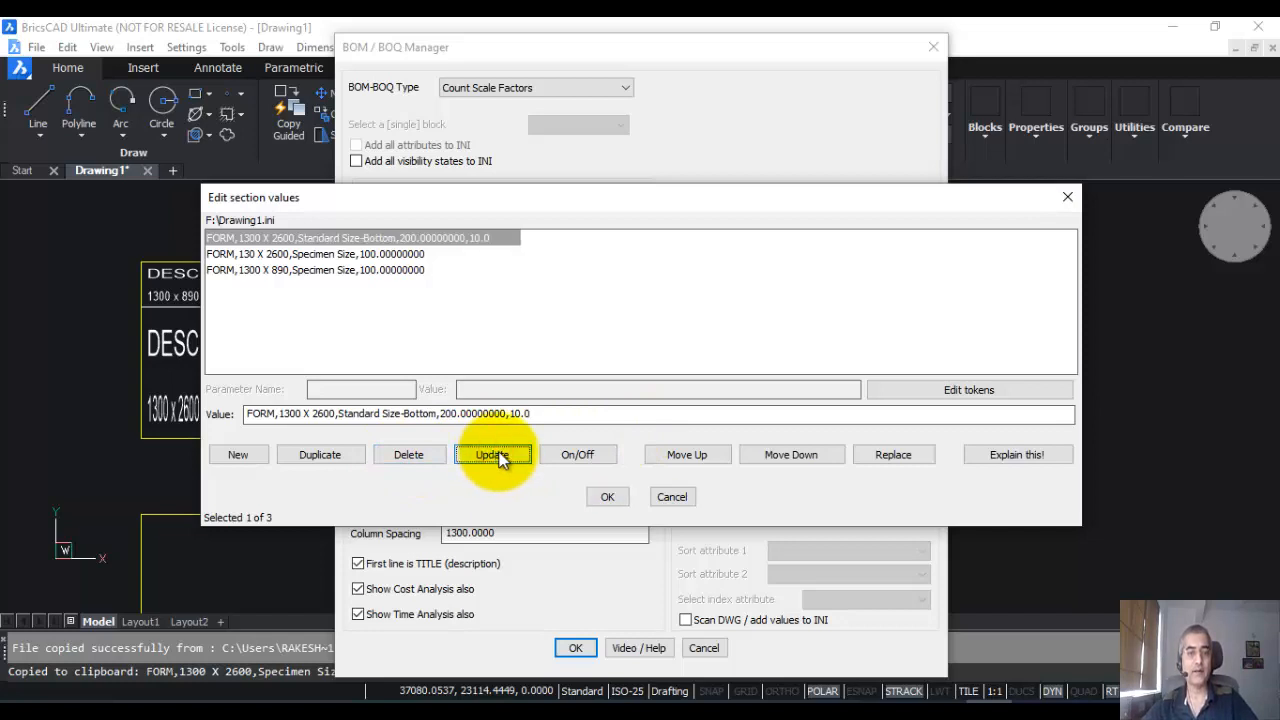
Update the FORM 130 X 2600 entry with the description Bottom End Piece, cost 400 and an appended value of 25.0
left_click(350, 260)
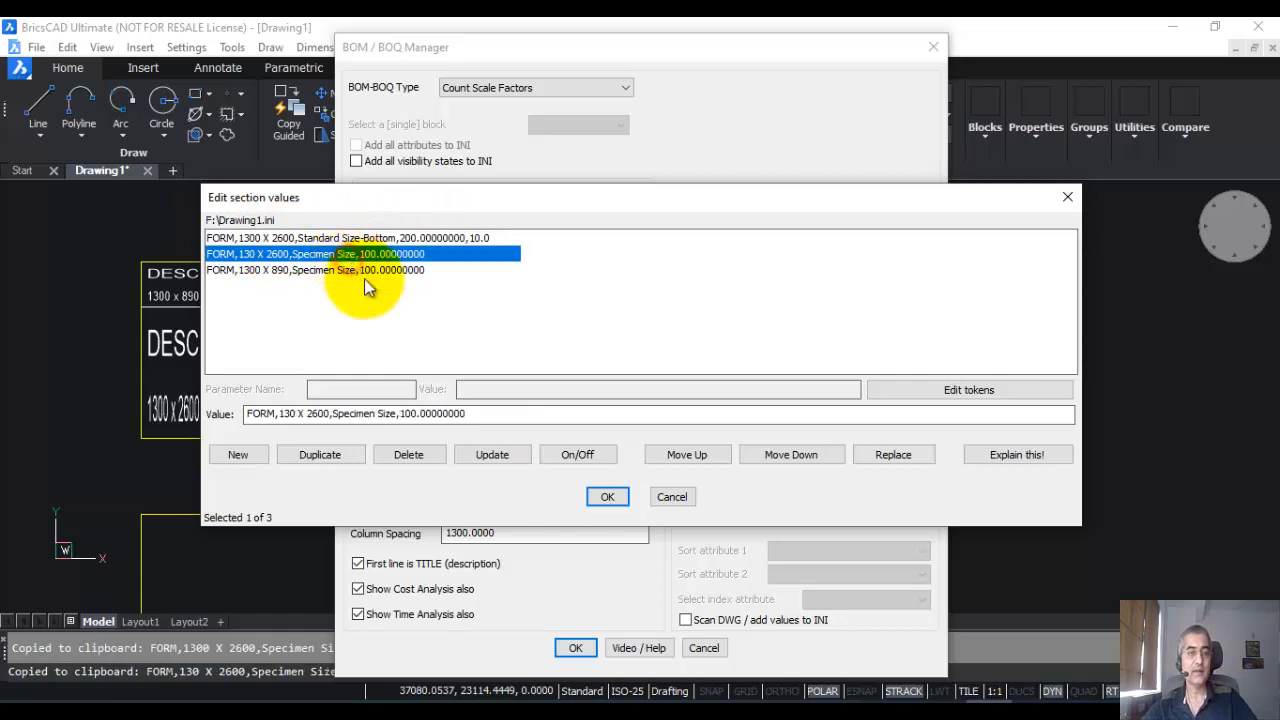
left_click(332, 413)
type("Bottom ")
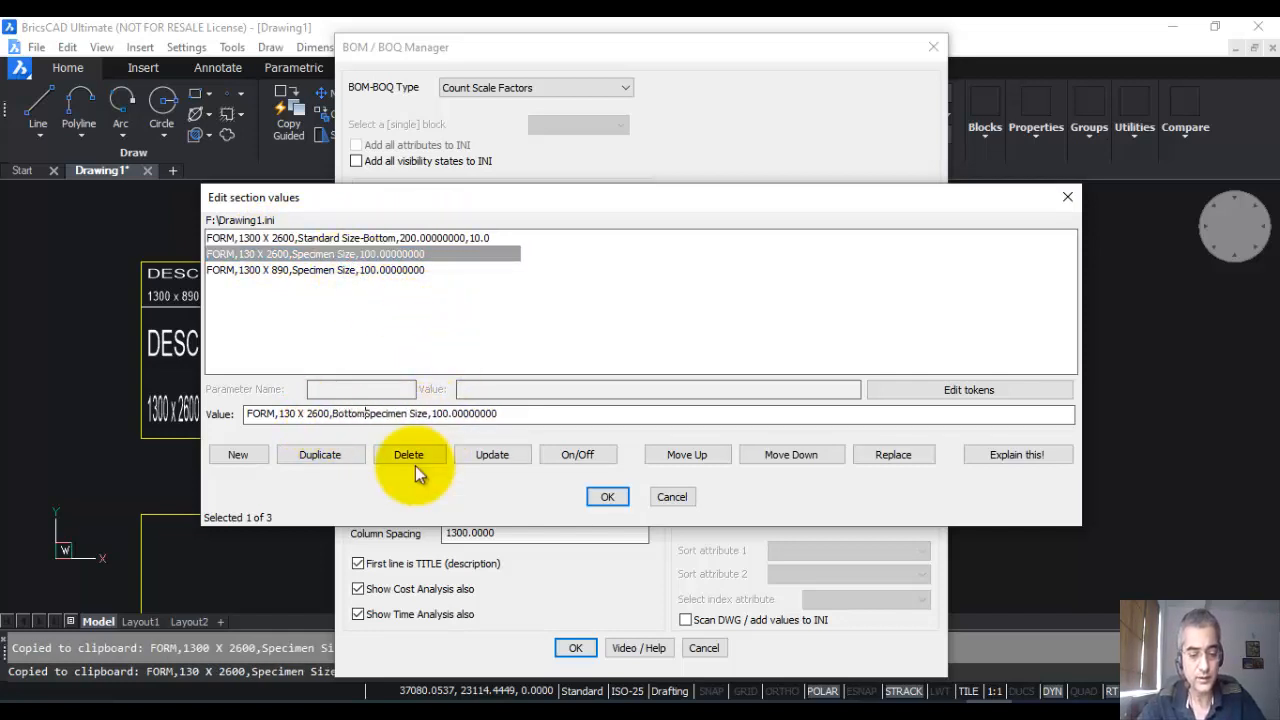
type("End Piece")
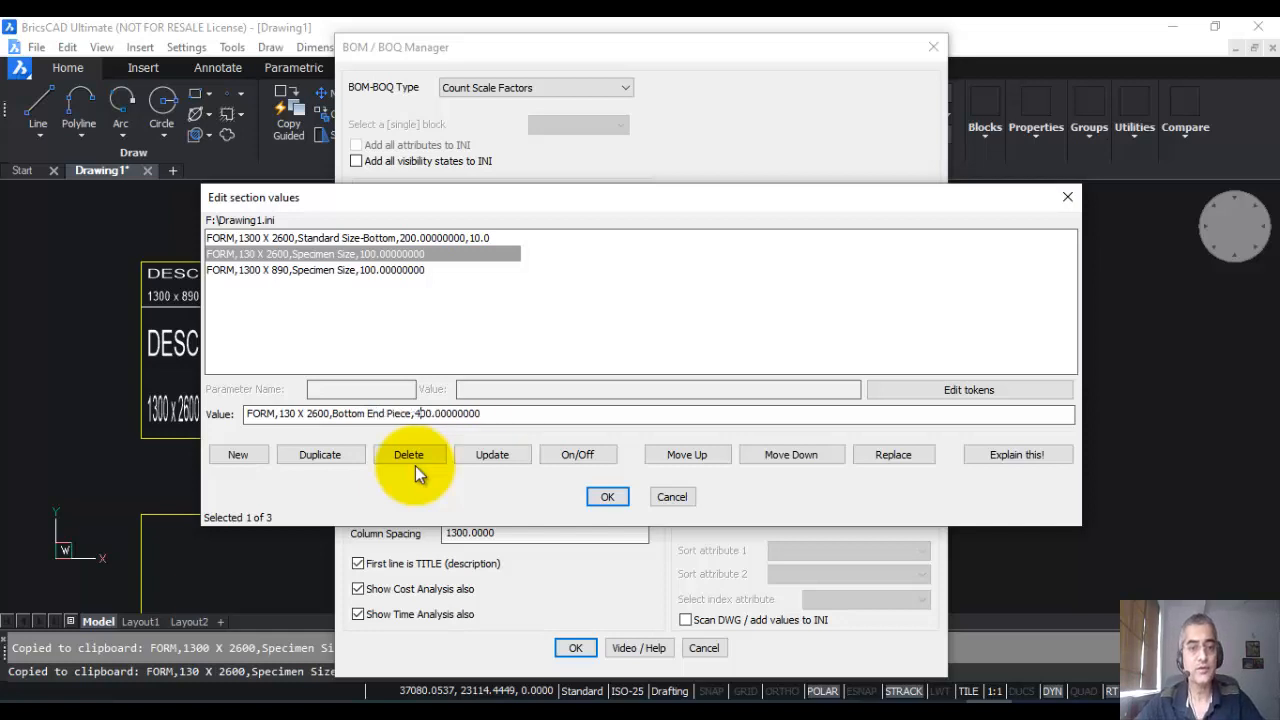
key("End")
type(",")
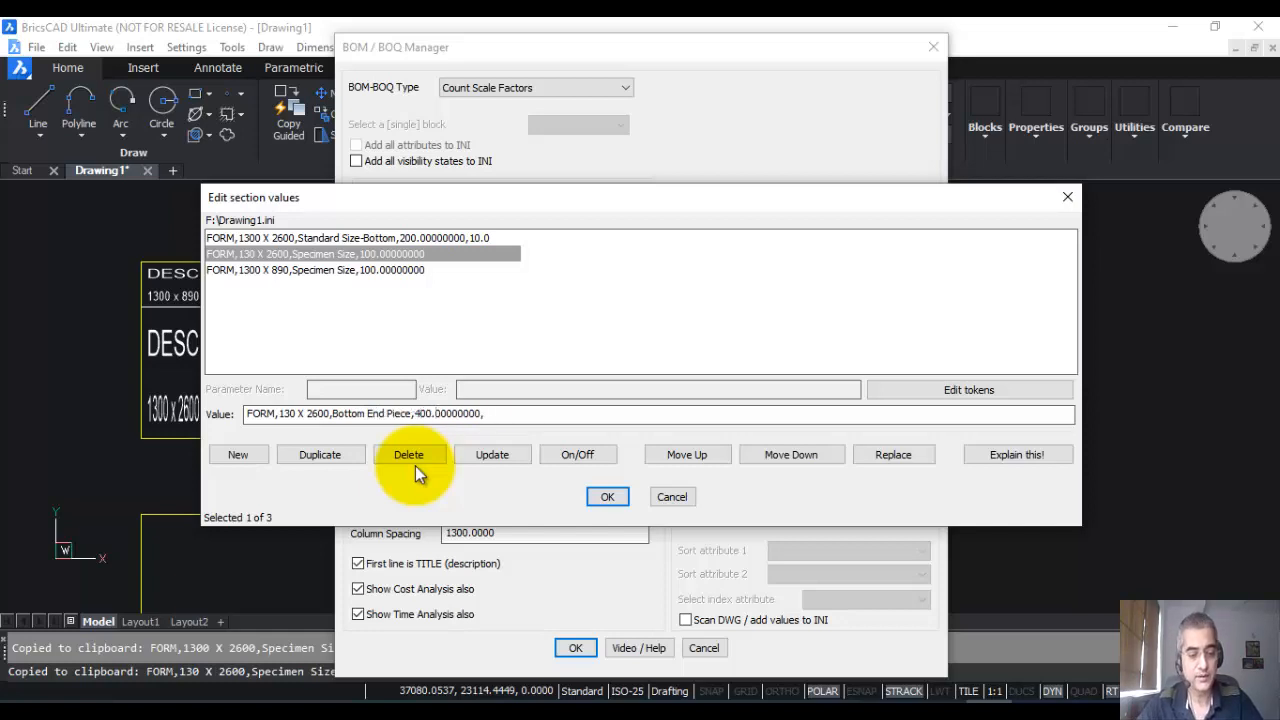
type("25.0")
left_click(487, 452)
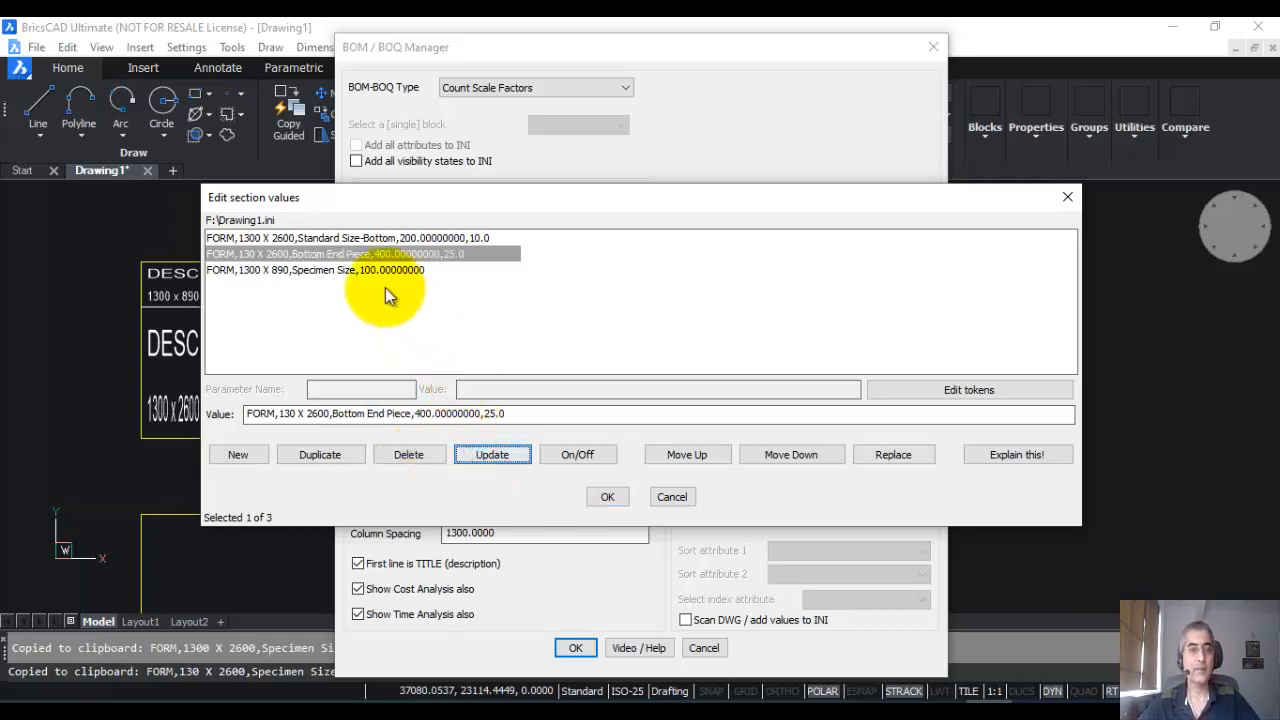
Update the FORM 1300 X 890 entry with the description Top Piece Standard, cost 300 and an appended value of 20.0
left_click(340, 270)
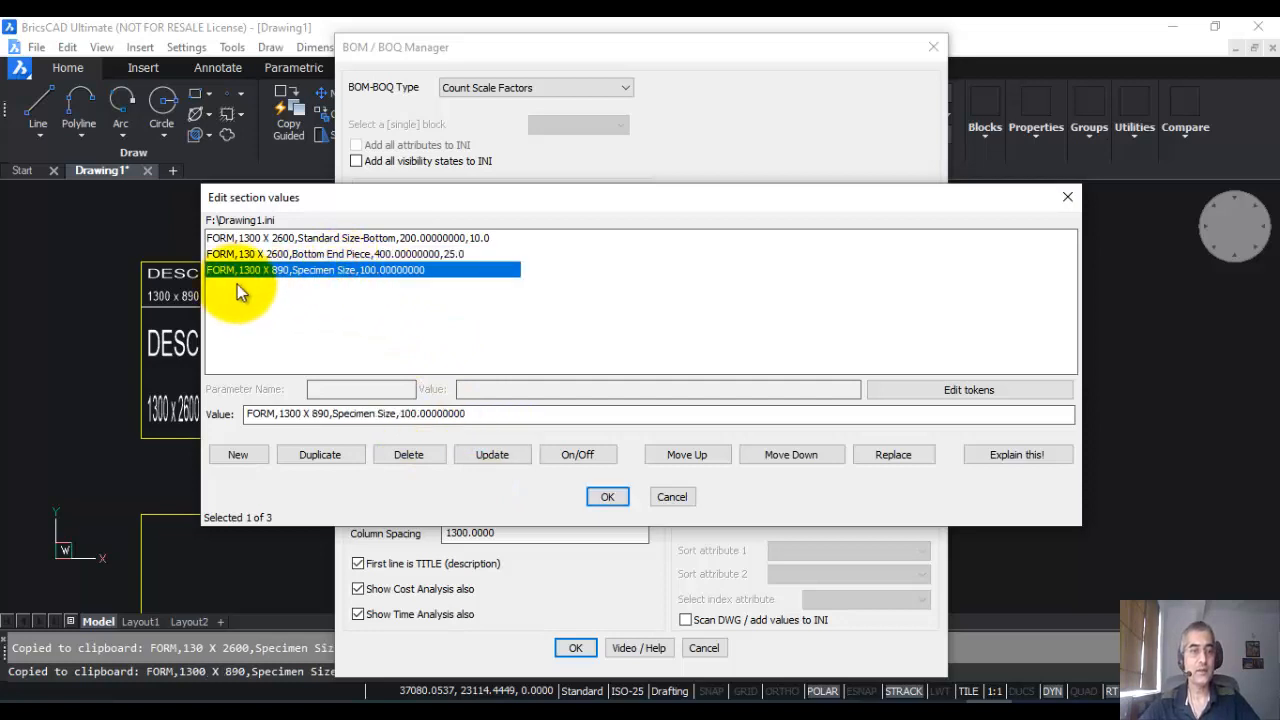
left_click(332, 413)
type("Top Piece Standard")
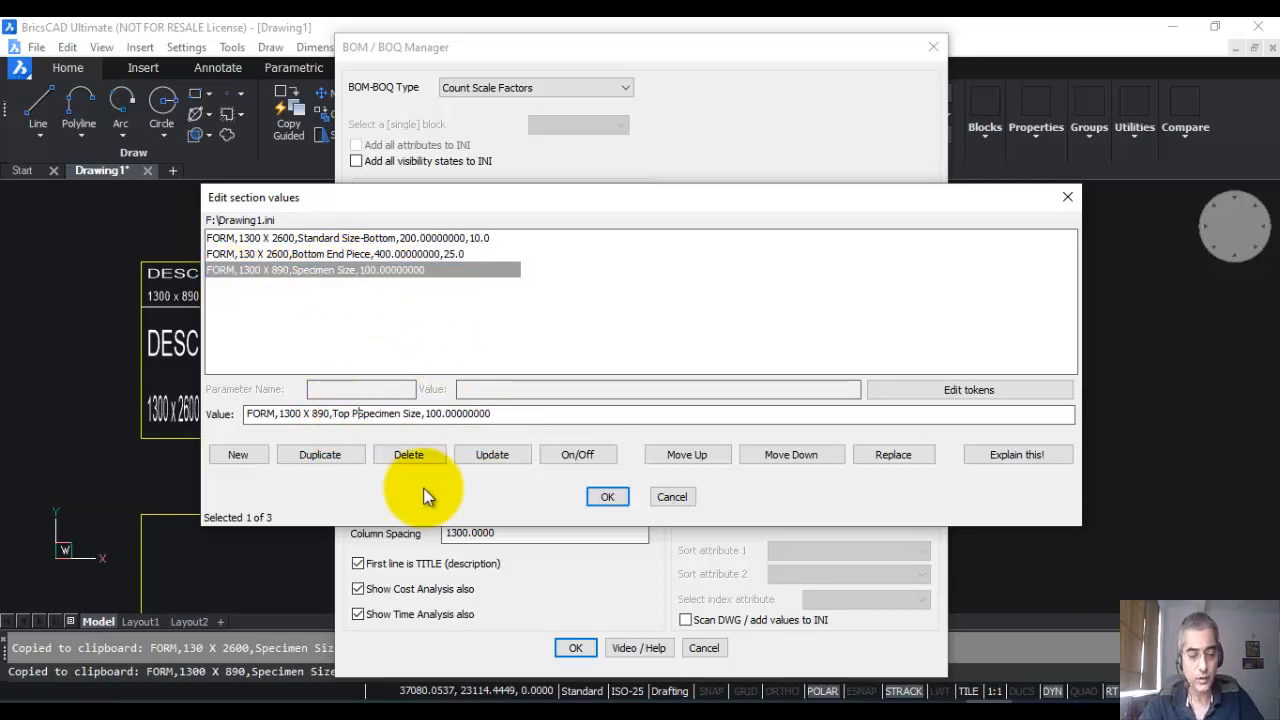
key("Delete")
key("Delete")
key("Delete")
key("Delete")
key("Delete")
key("Delete")
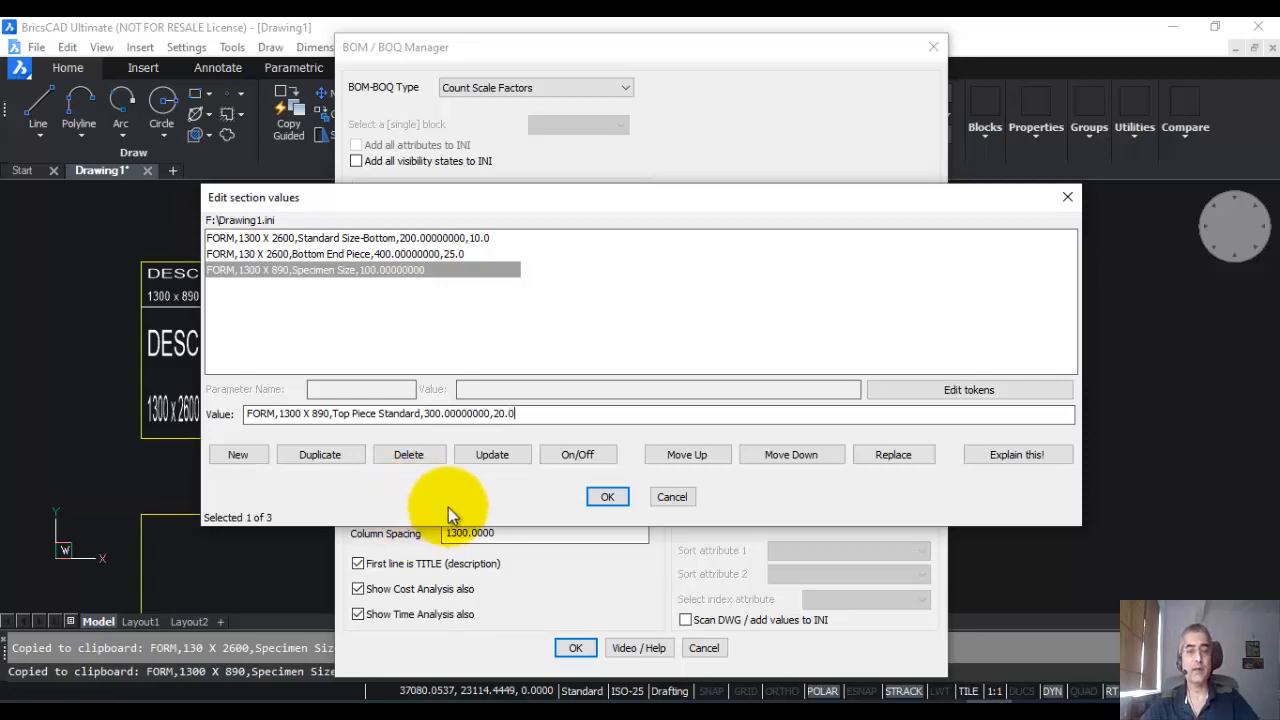
left_click(489, 452)
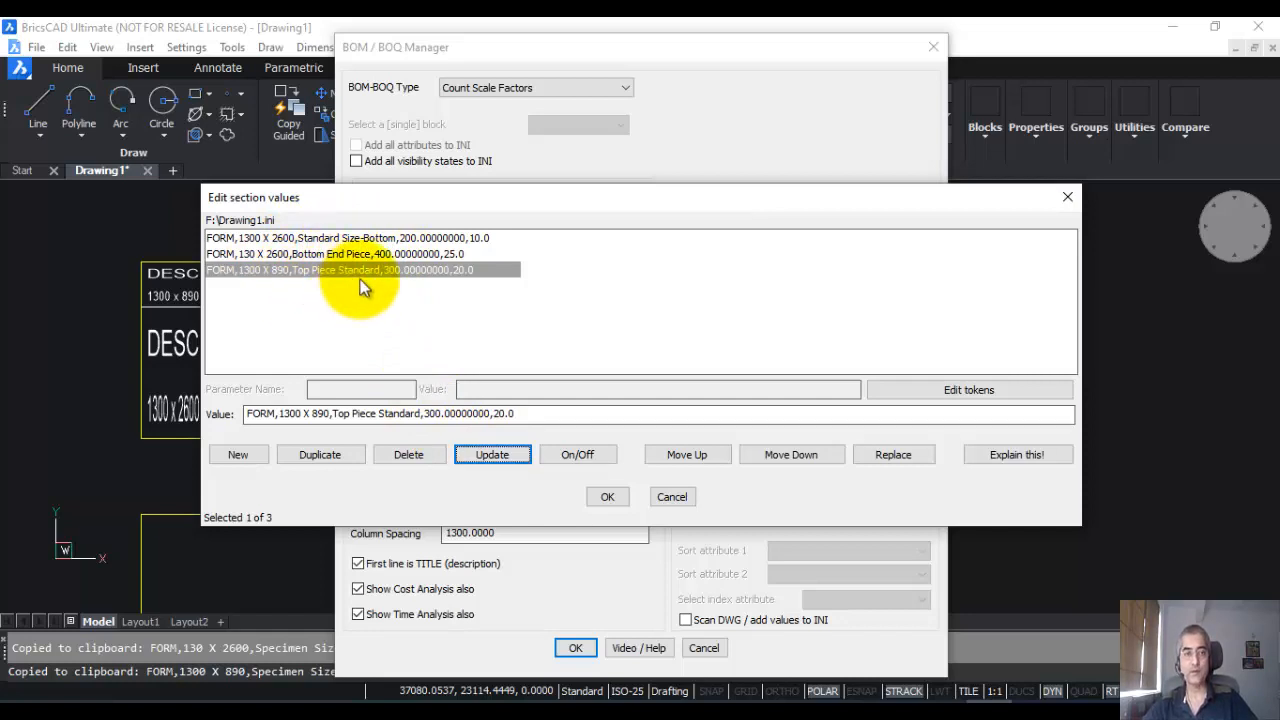
Accept the edited SCALEFACTOR_DEF entries and save them to Drawing1.ini
left_click(610, 497)
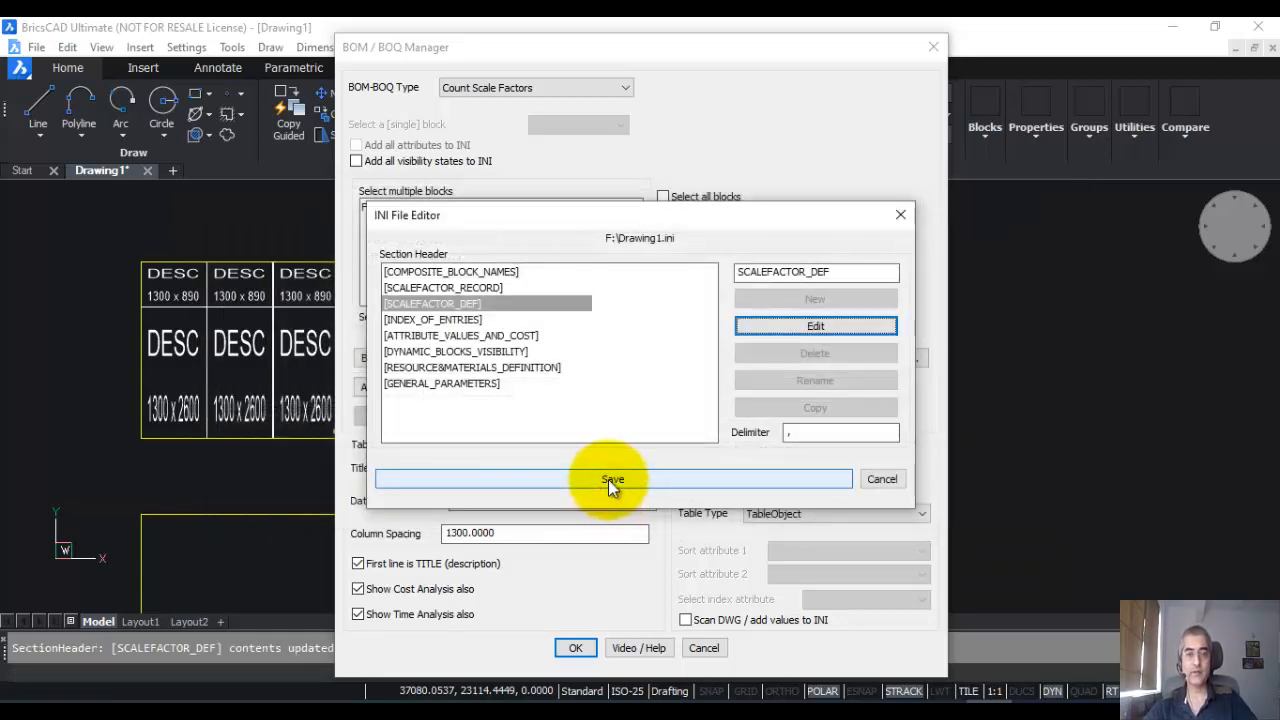
left_click(603, 480)
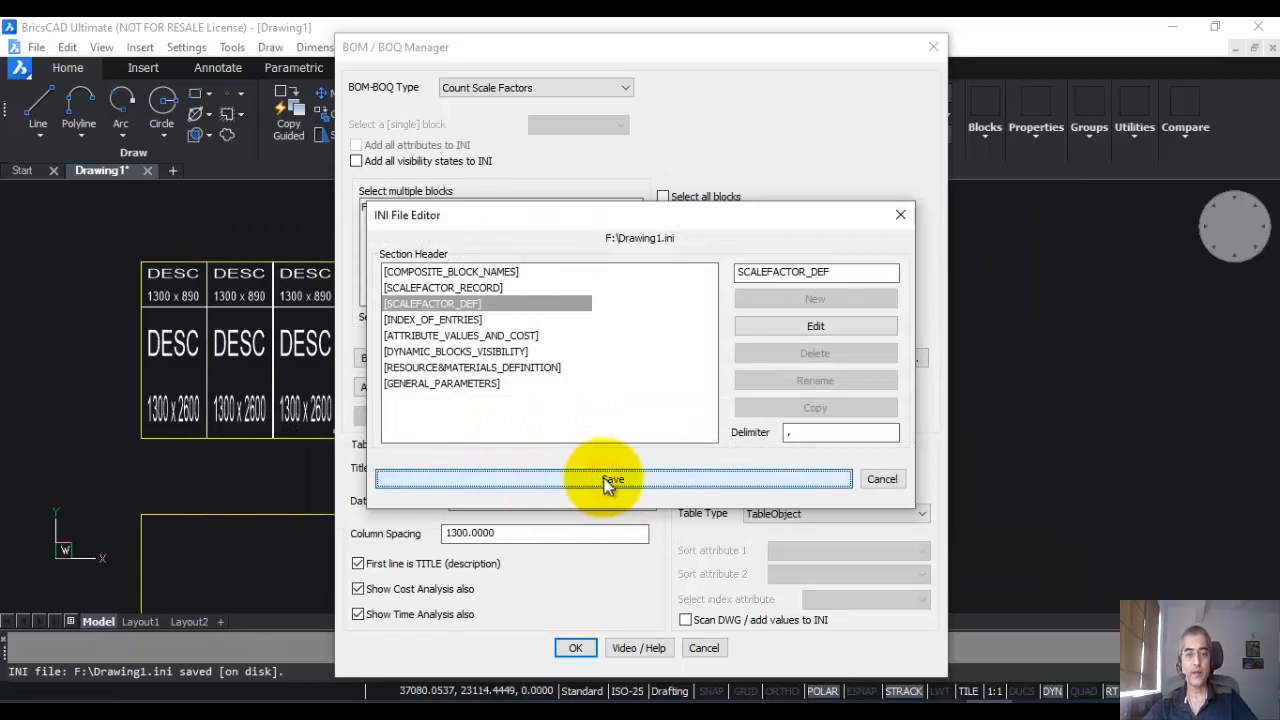
Review the SCALEFACTOR_RECORD section of Drawing1.ini, from the length unit factor through the area, volume, weight and cost unit parameters
left_click(467, 288)
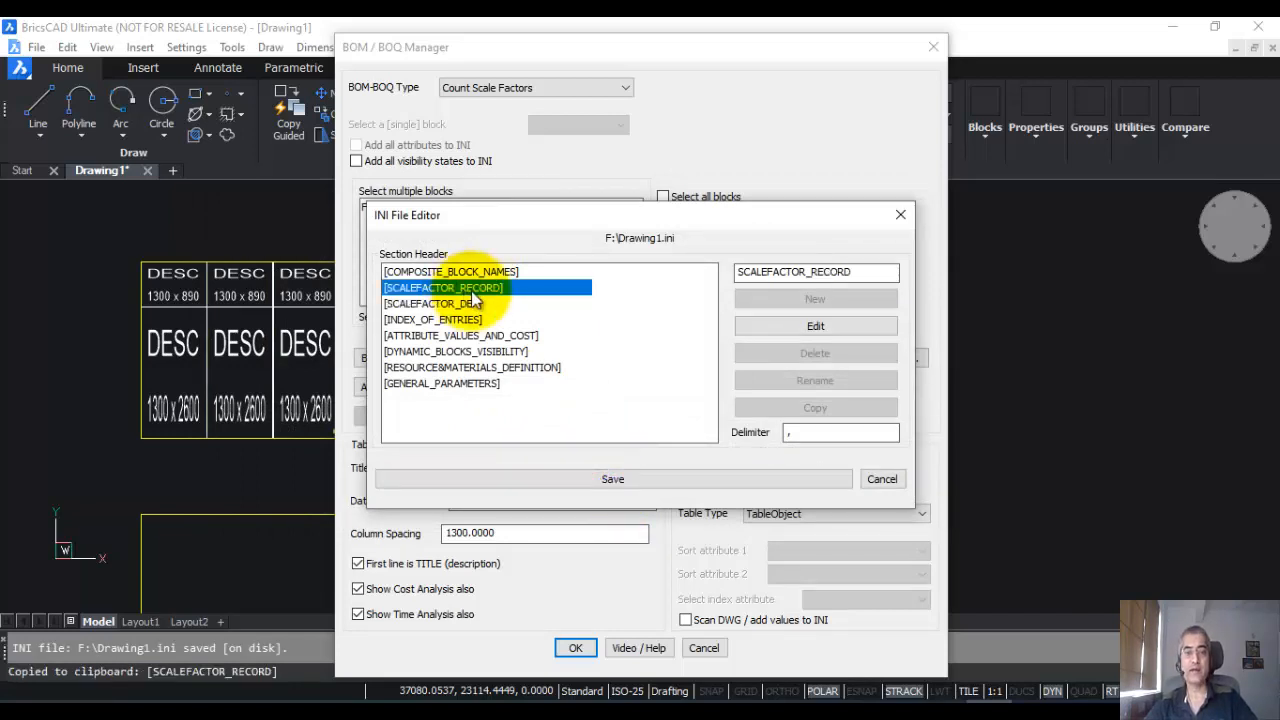
left_click(802, 334)
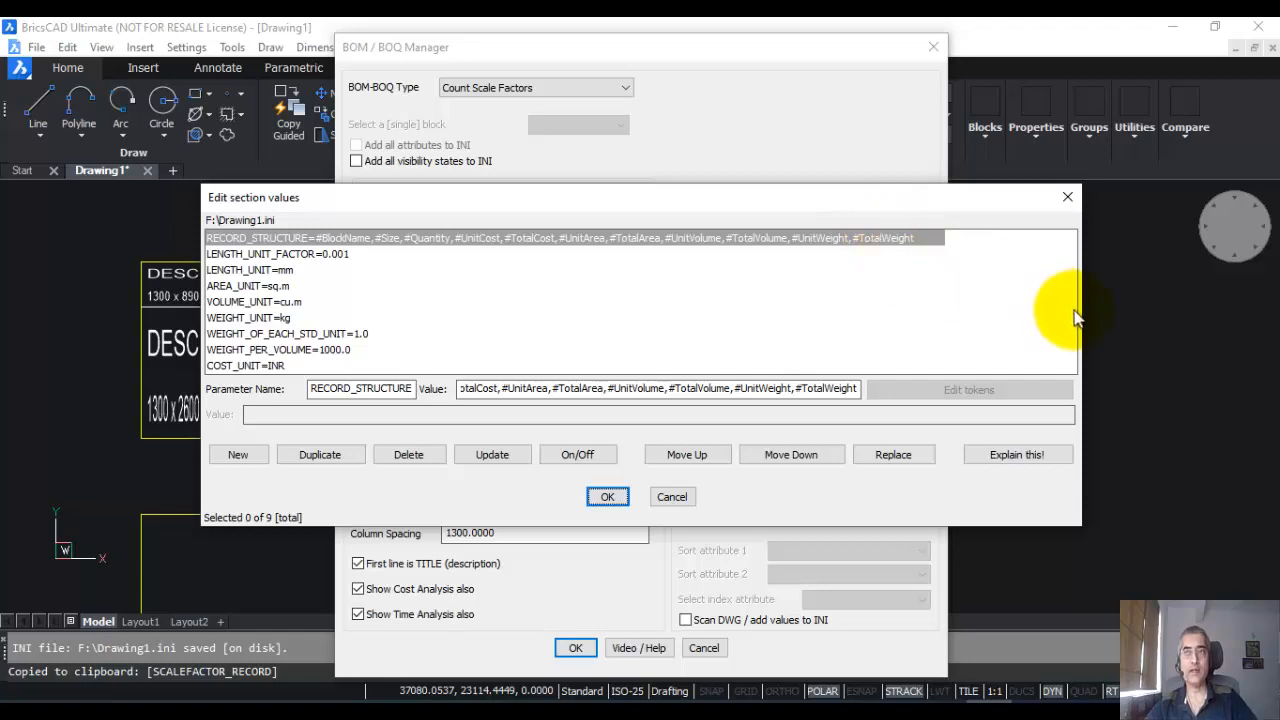
left_click(258, 255)
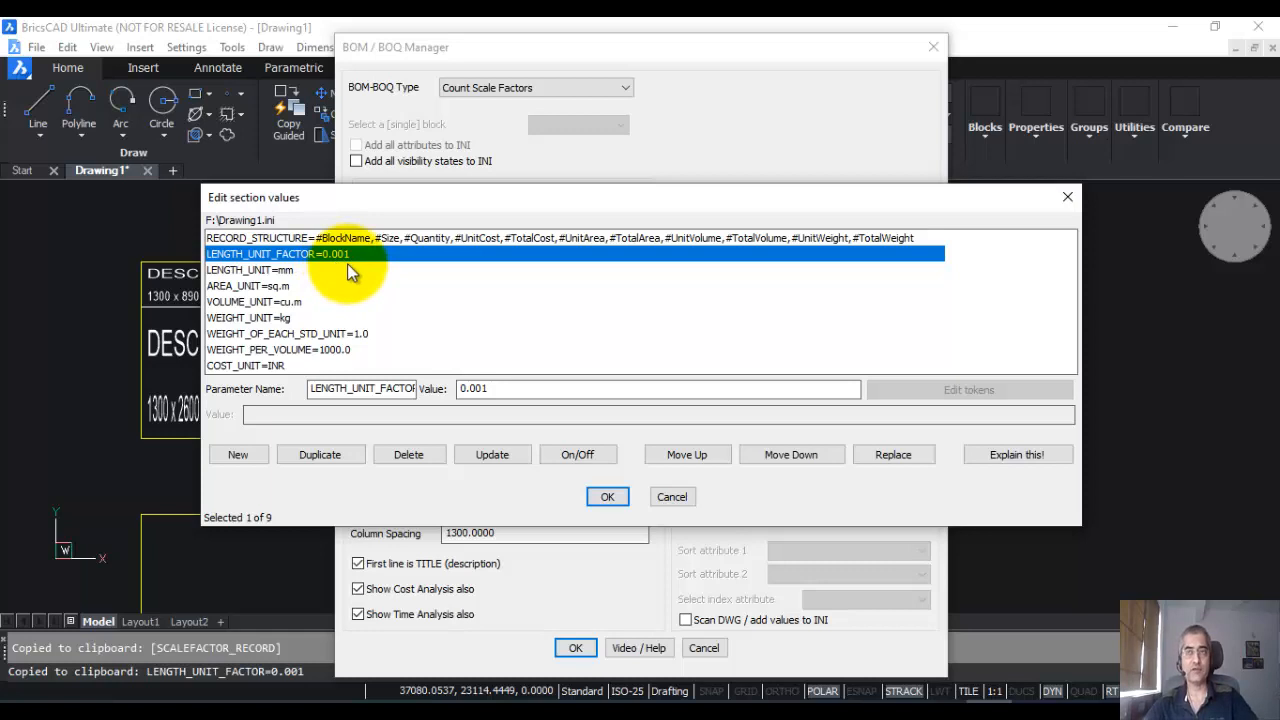
left_click(258, 270)
left_click(251, 287)
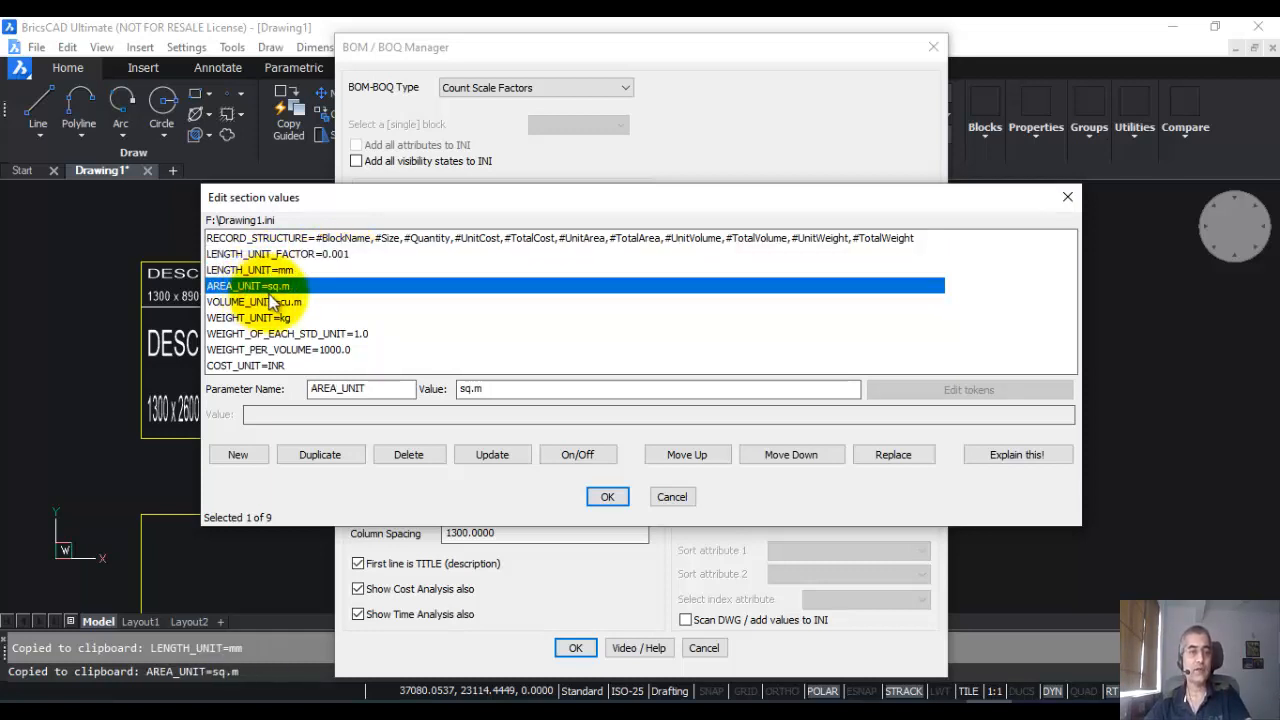
left_click(268, 302)
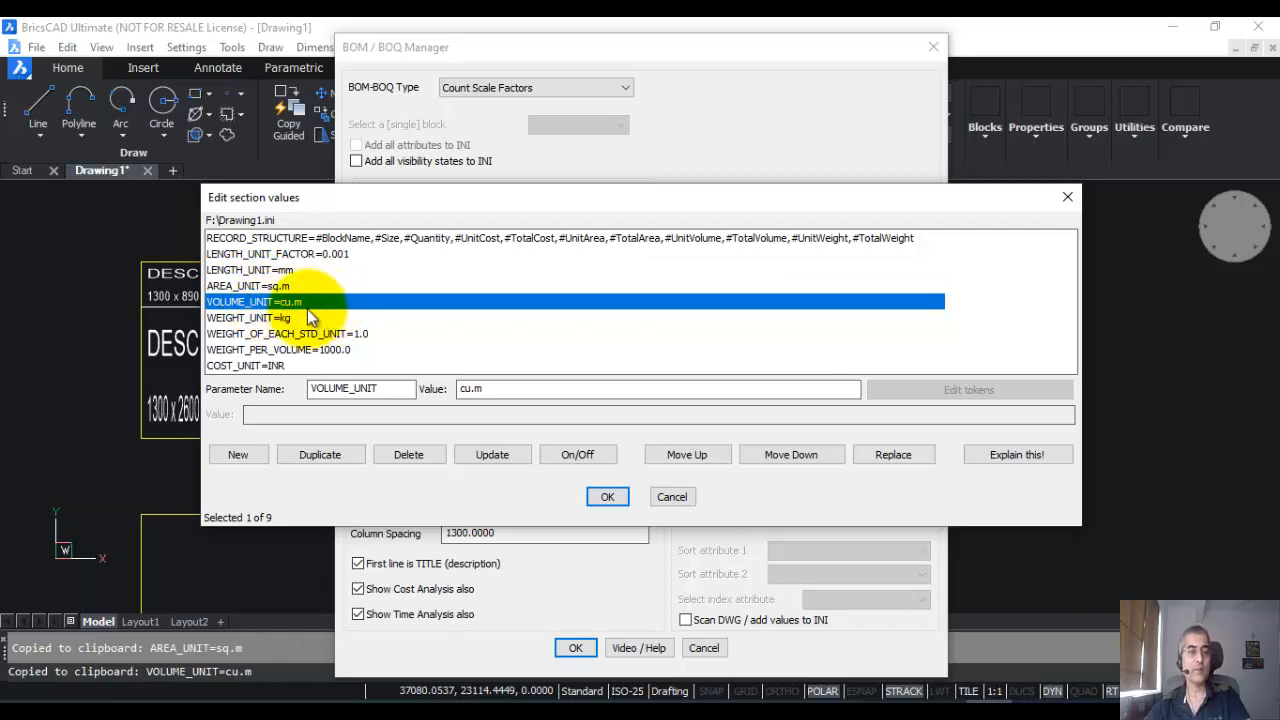
left_click(257, 320)
left_click(258, 336)
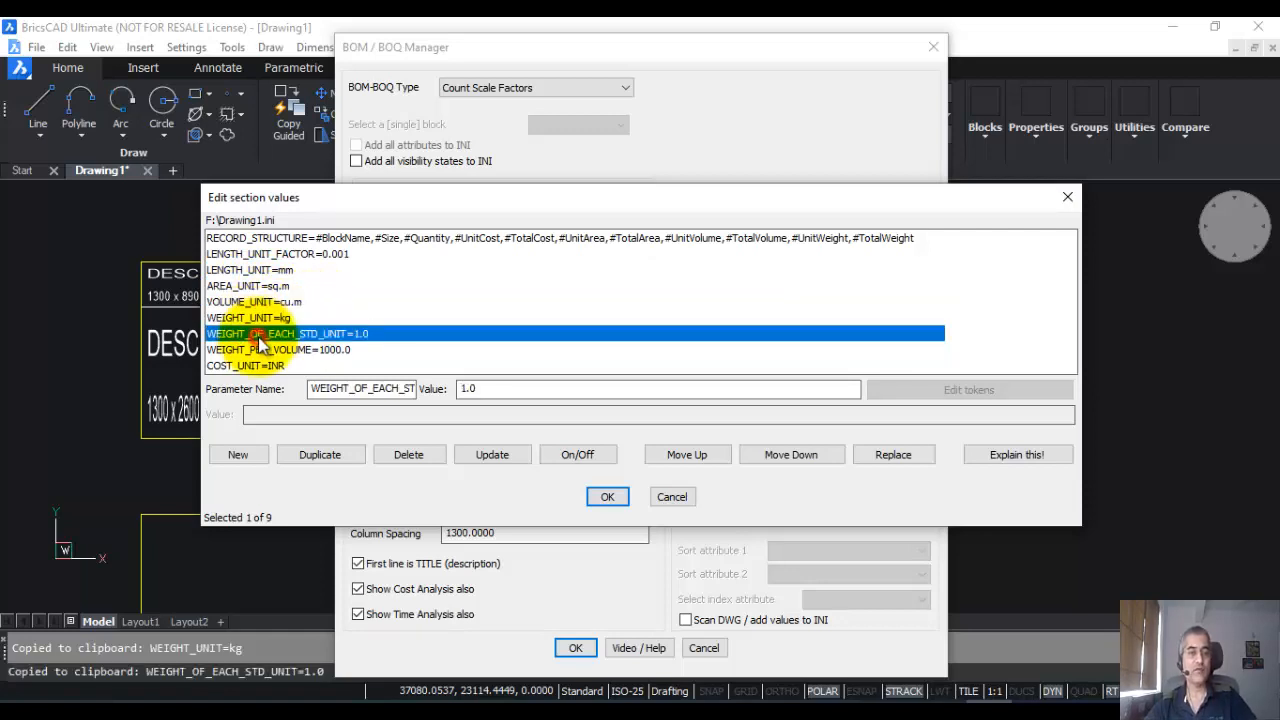
left_click(290, 350)
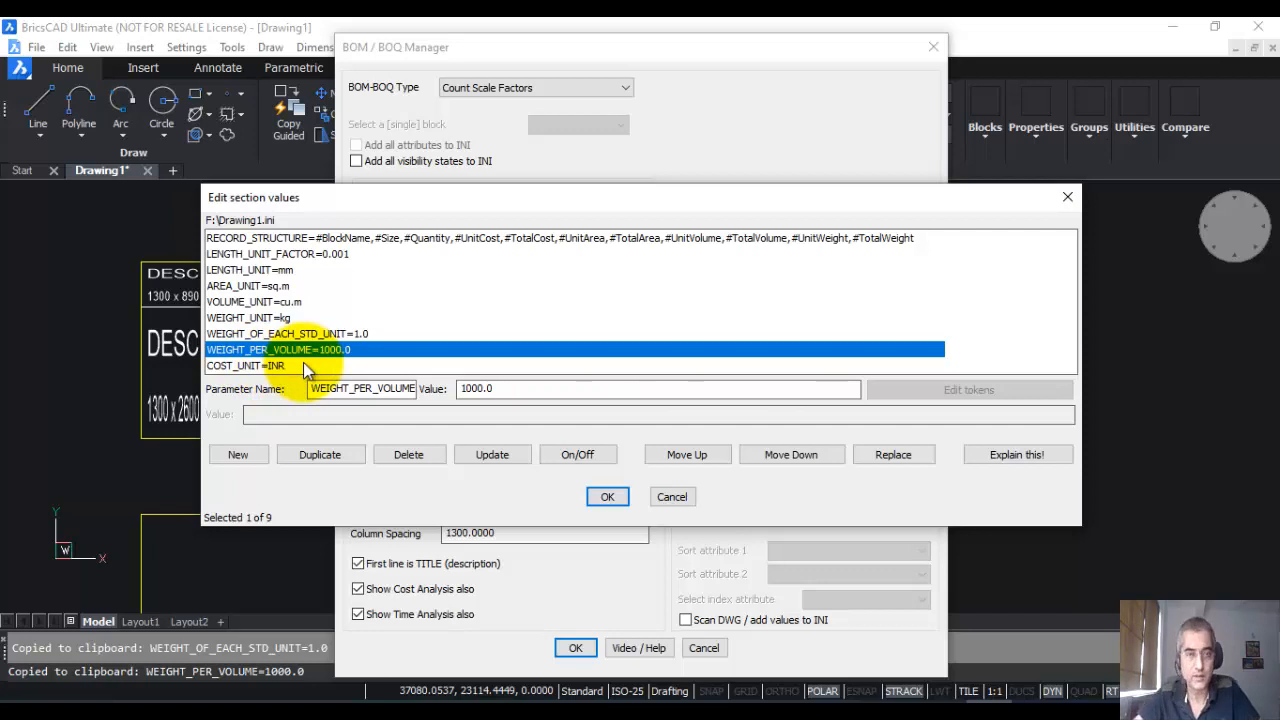
left_click(300, 366)
Accept the SCALEFACTOR_RECORD section, save Drawing1.ini and leave the INI editor
left_click(607, 496)
left_click(609, 498)
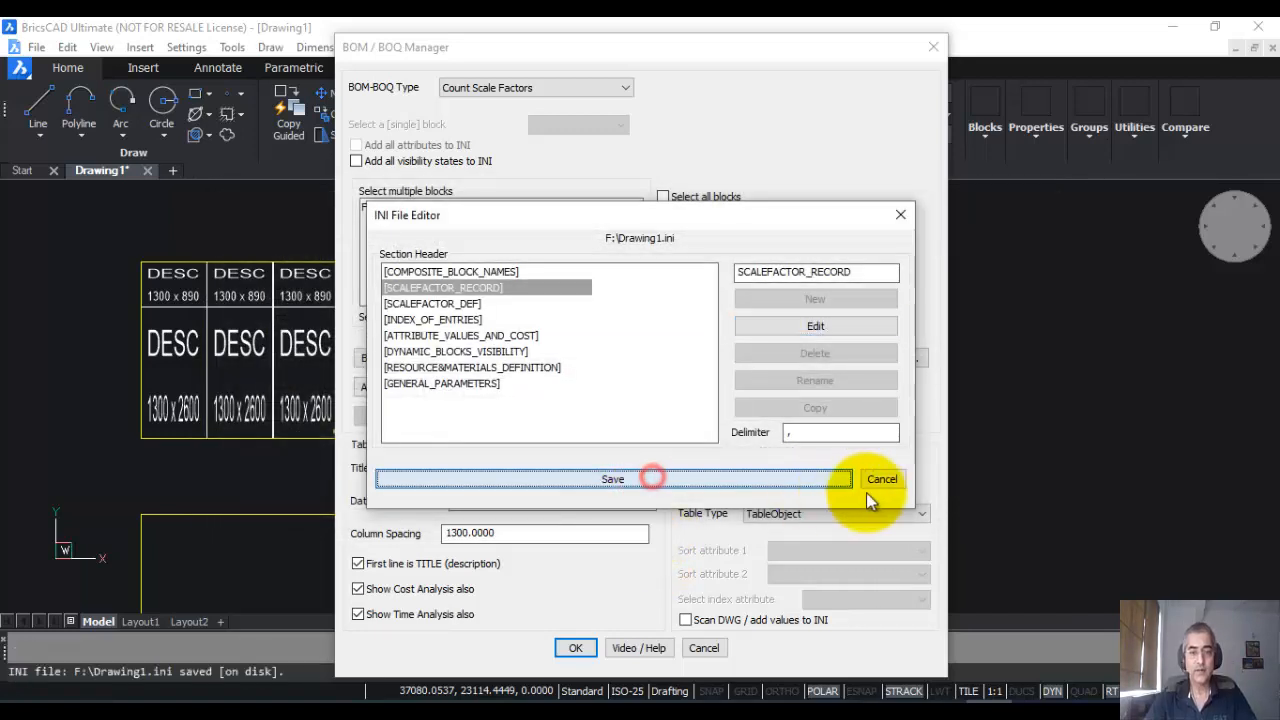
left_click(876, 481)
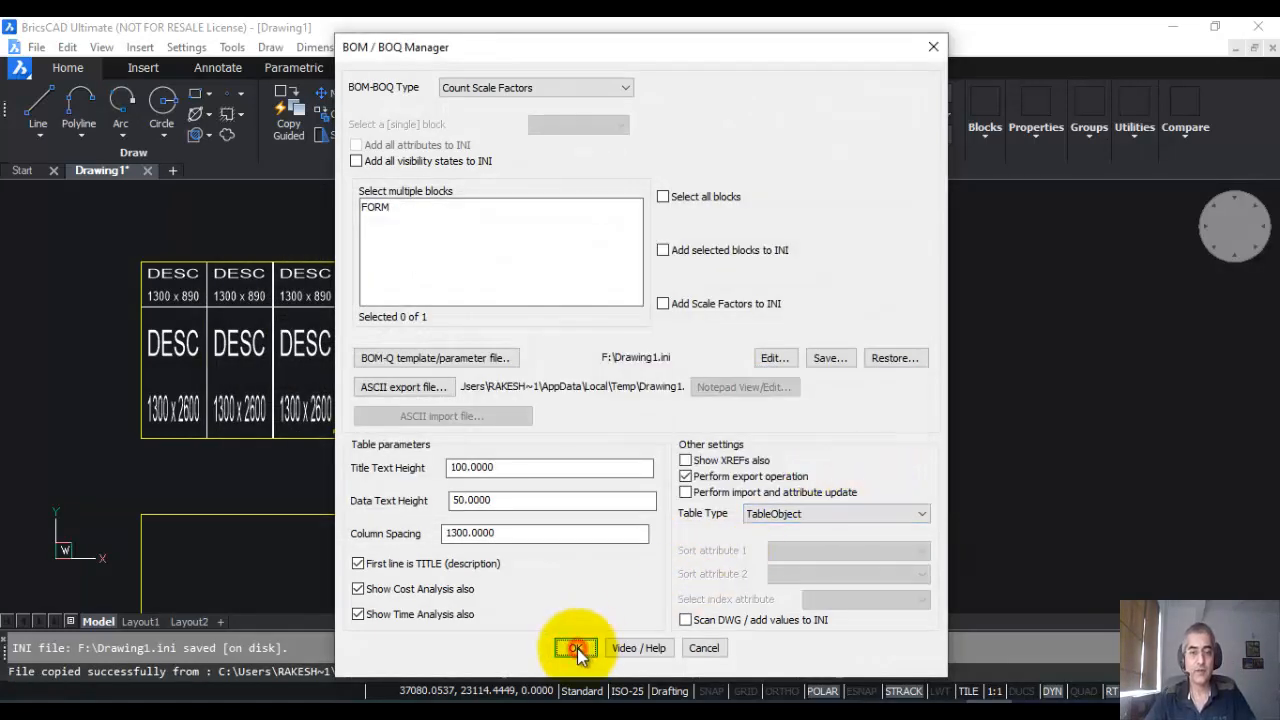
Run the Count Scale Factors report for the FORM block on all the panels filling wall 1
left_click(575, 648)
left_click(751, 363)
left_click(375, 207)
left_click(573, 648)
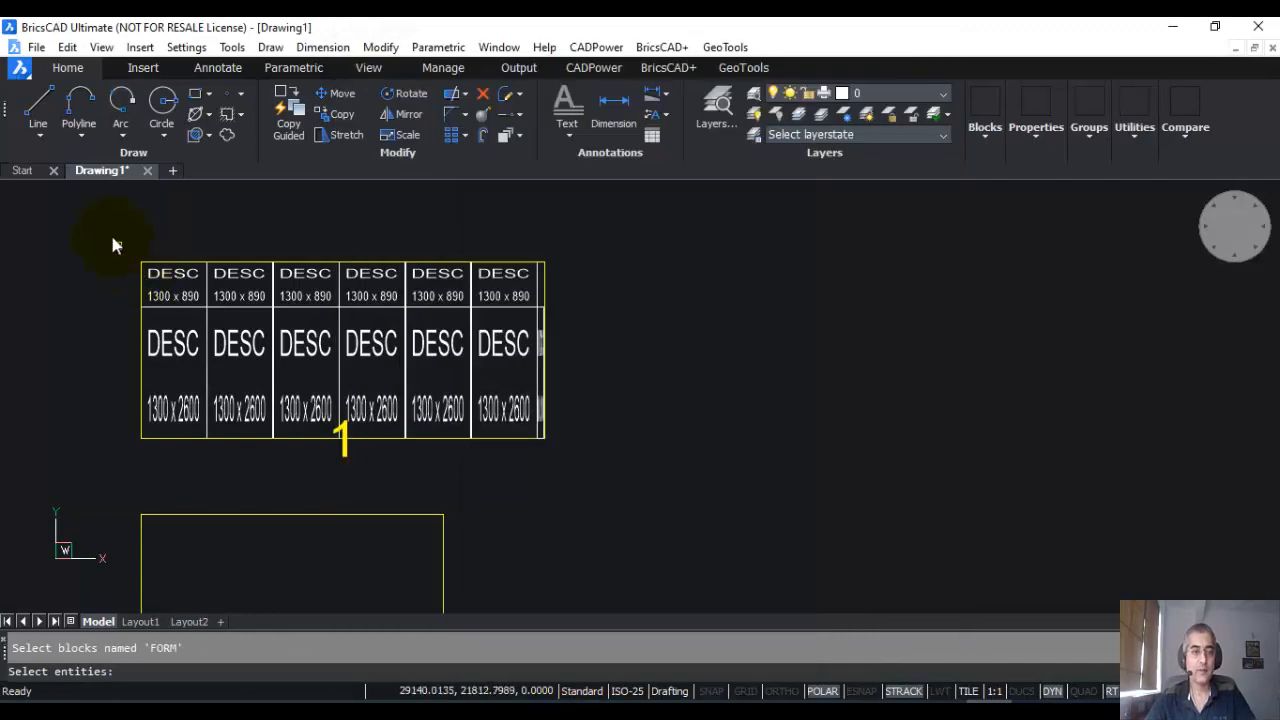
left_click(110, 231)
left_click(606, 486)
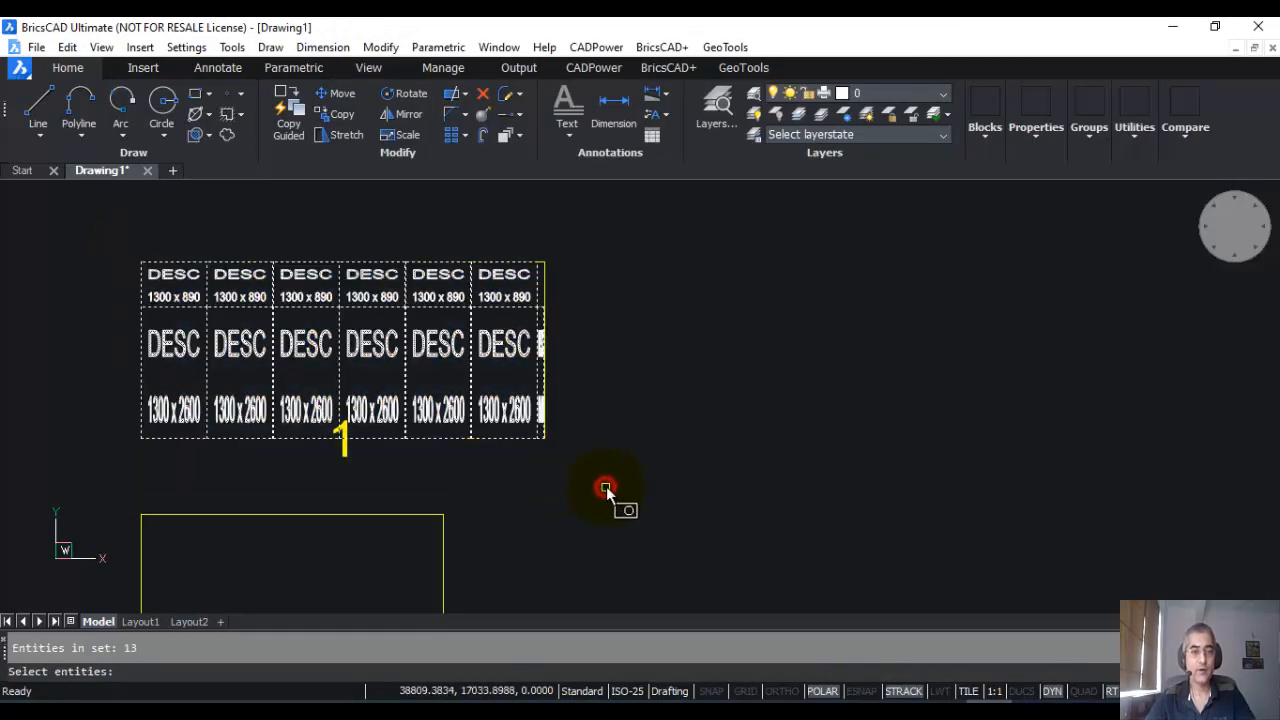
key("Return")
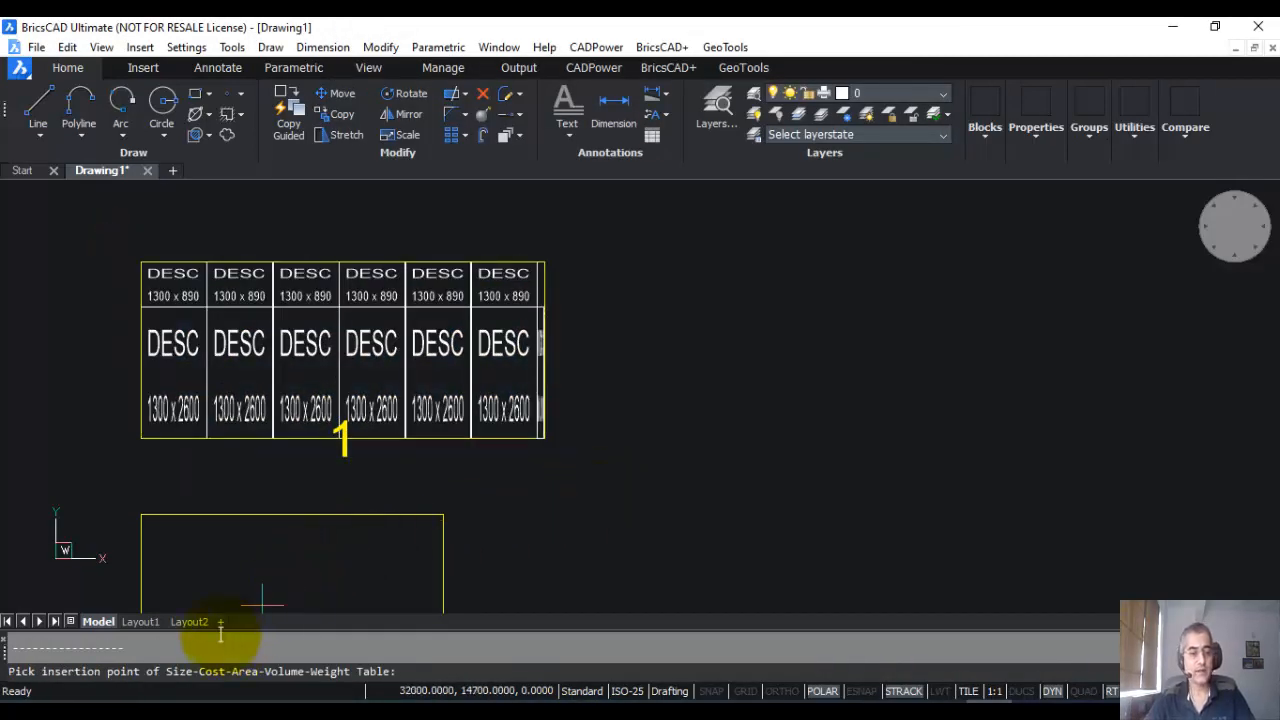
Check the prompt history of the report, and place the Size-Cost-Area-Volume-Weight table in the empty space beside wall 1
key("F2")
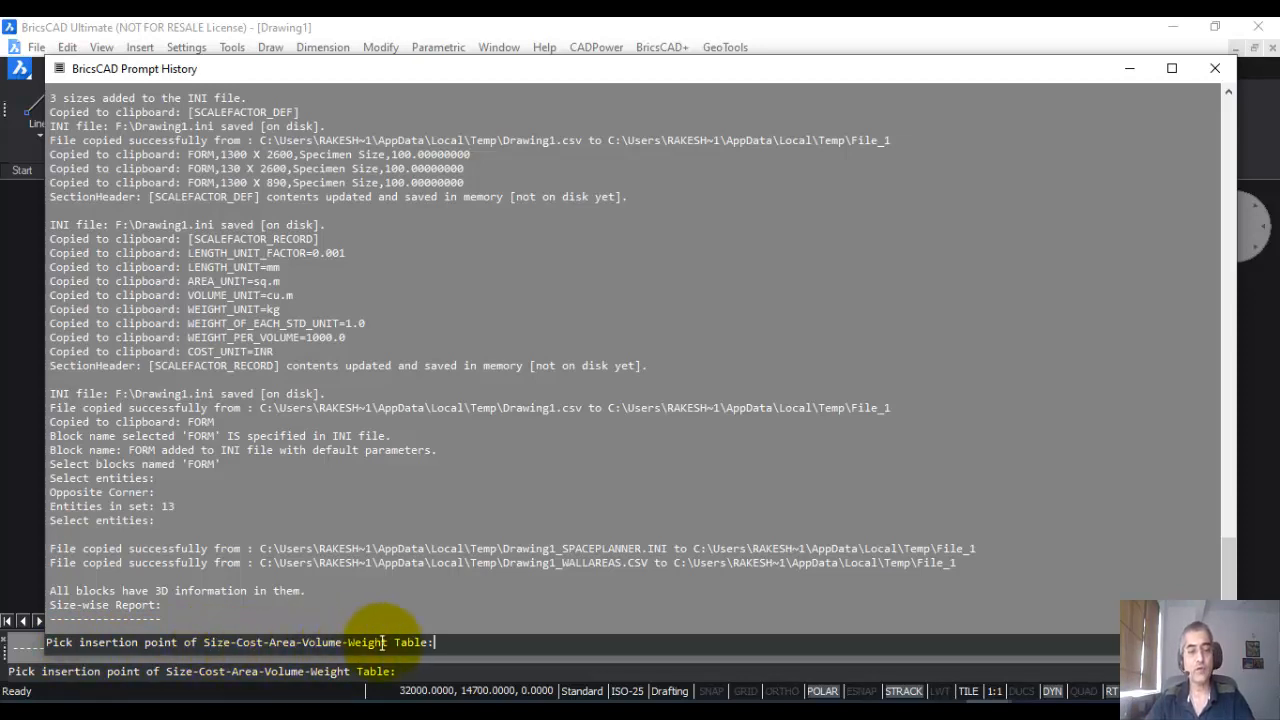
key("F2")
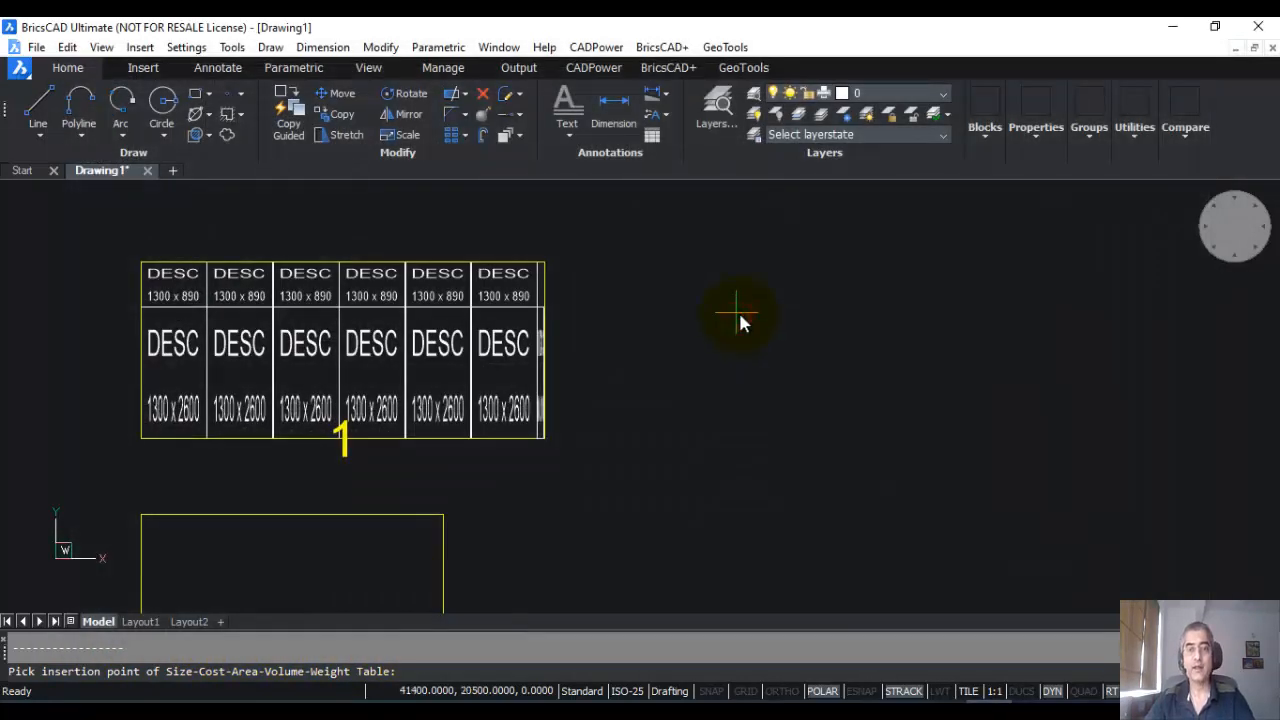
left_click(740, 320)
type("5")
key("Return")
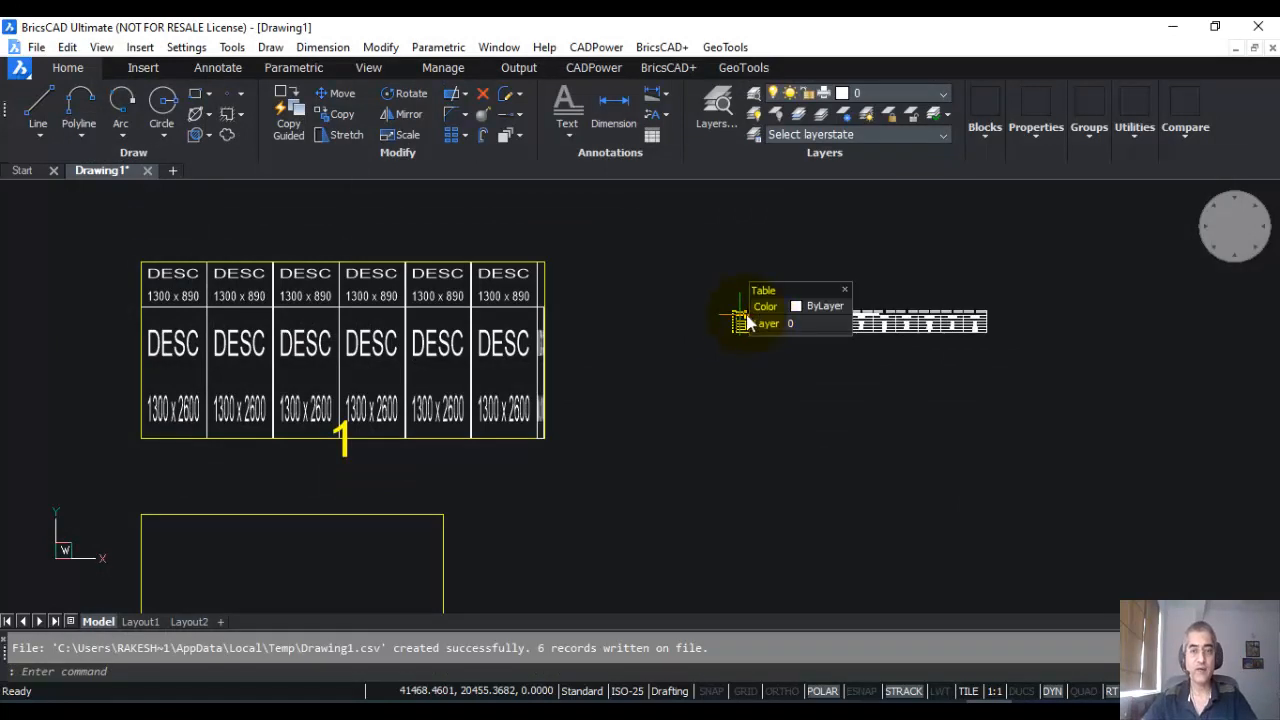
Resize the Size-Cost-Area-Volume-Weight table from its lower outer corner, making the columns narrower and the rows taller
scroll(920, 345, "up", 5)
middle_click_drag(920, 343, 703, 398)
scroll(703, 398, "down", 3)
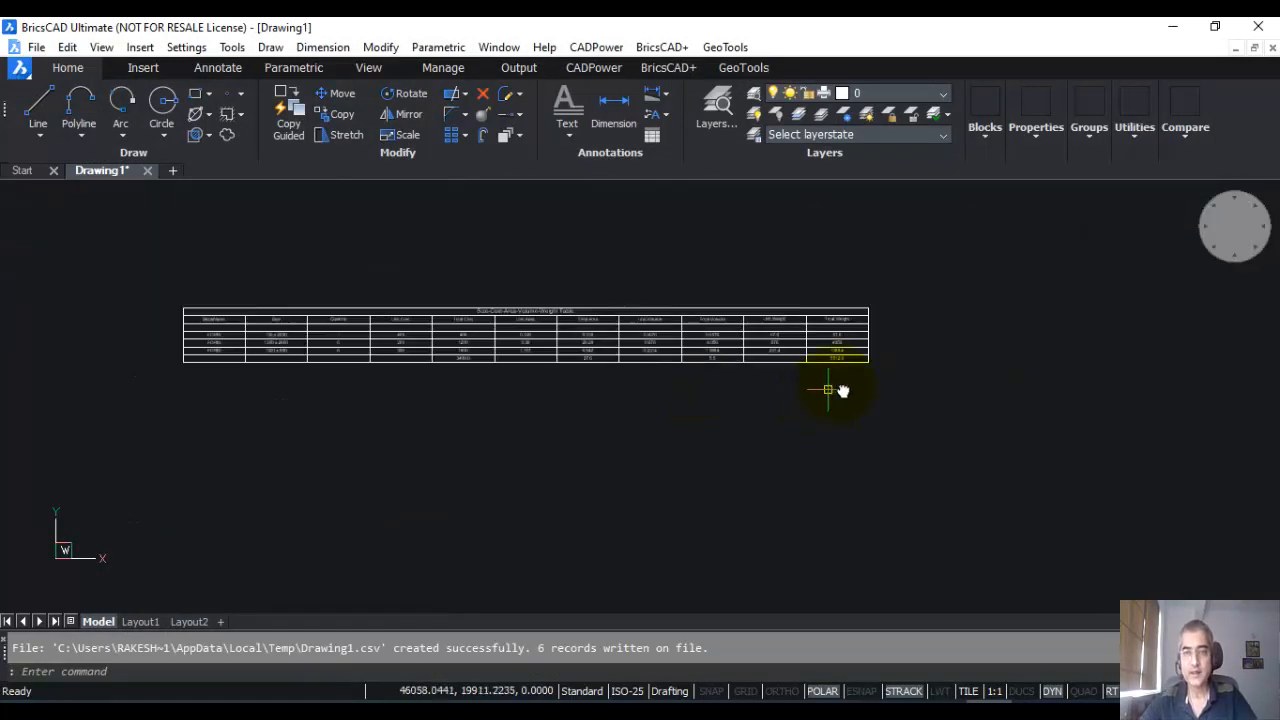
left_click(866, 366)
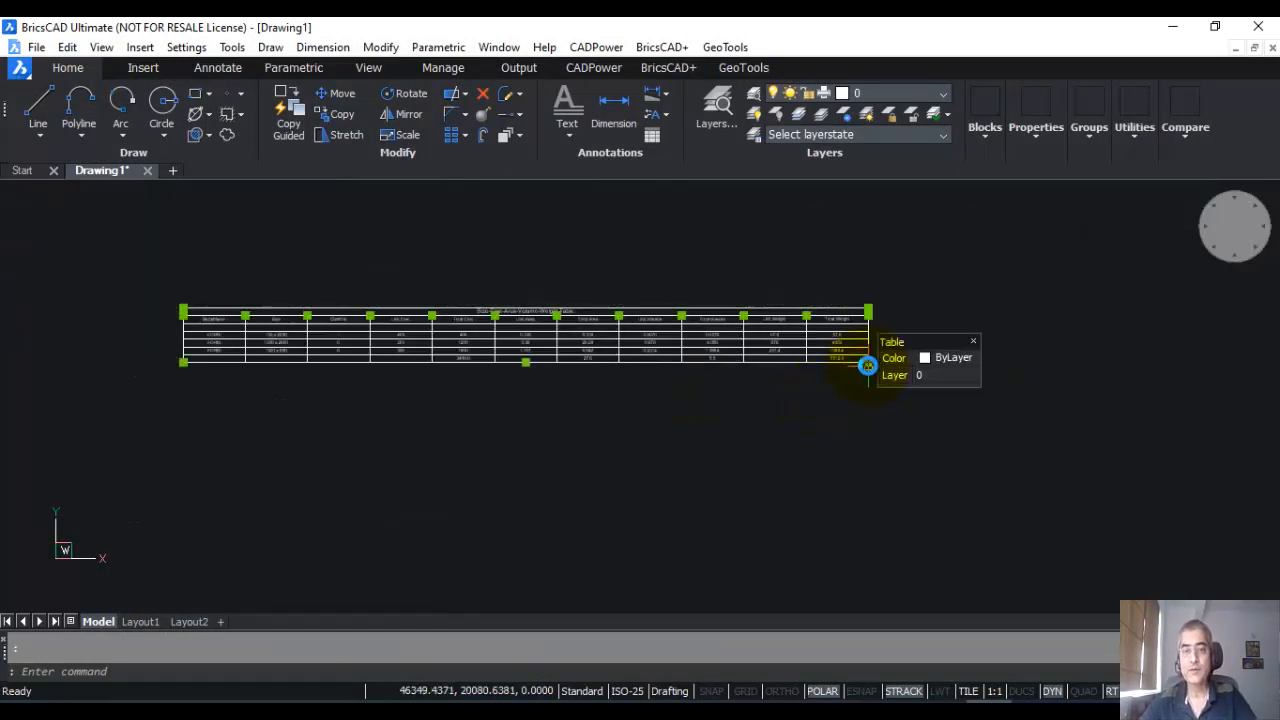
left_click(868, 363)
left_click(503, 399)
key("Escape")
scroll(299, 345, "up", 3)
middle_click_drag(299, 345, 480, 345)
scroll(484, 355, "down", 2)
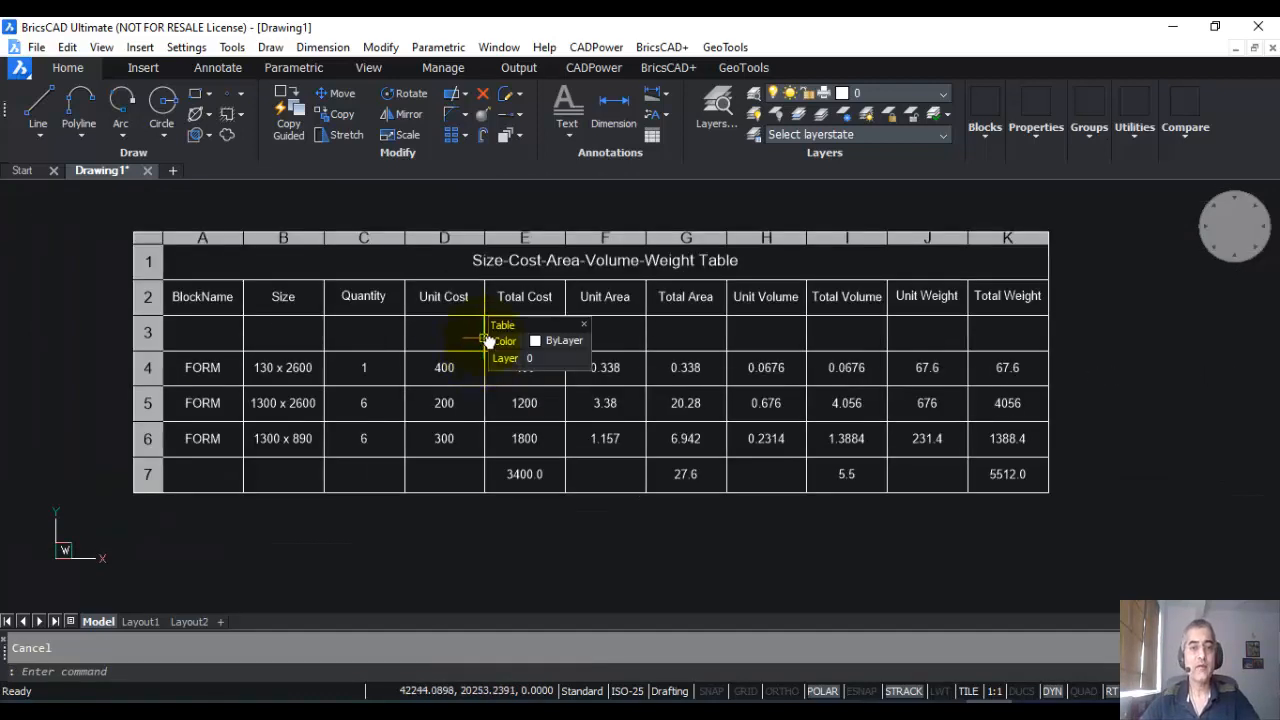
Examine the table's quantity, cost, area, volume and weight columns for each FORM panel size, including the totals row
scroll(414, 403, "up", 2)
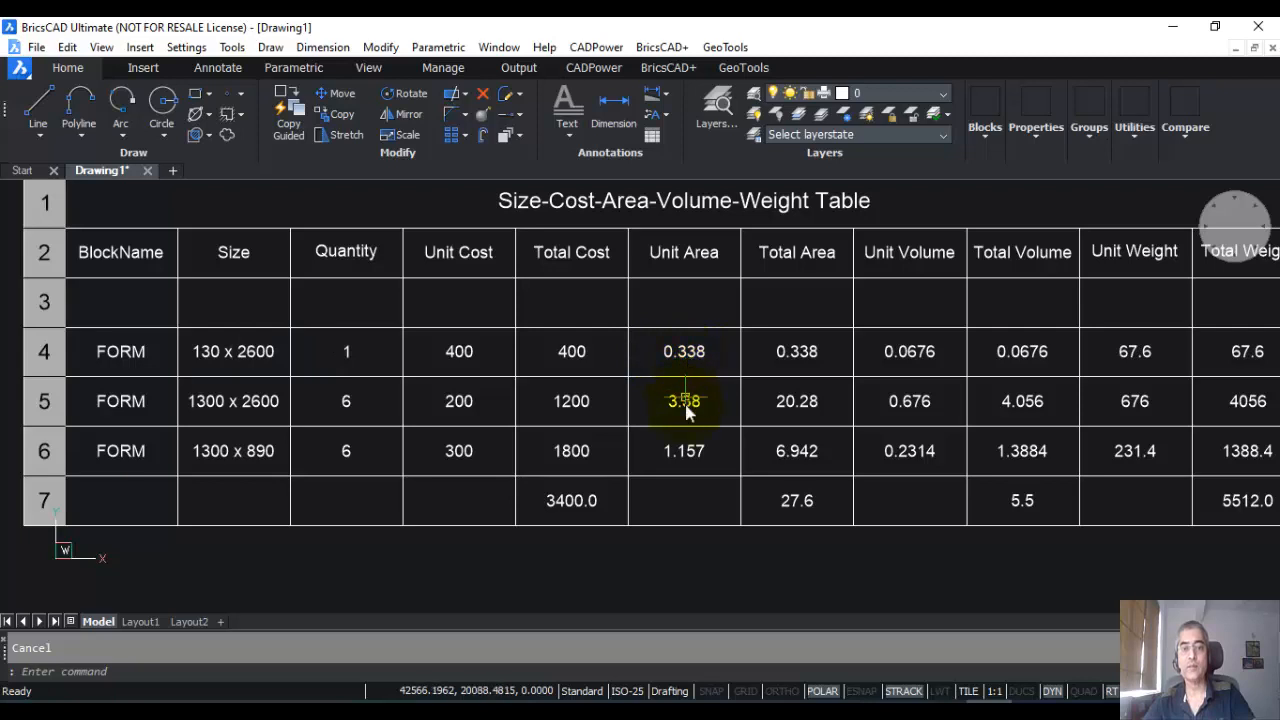
middle_click_drag(821, 315, 709, 297)
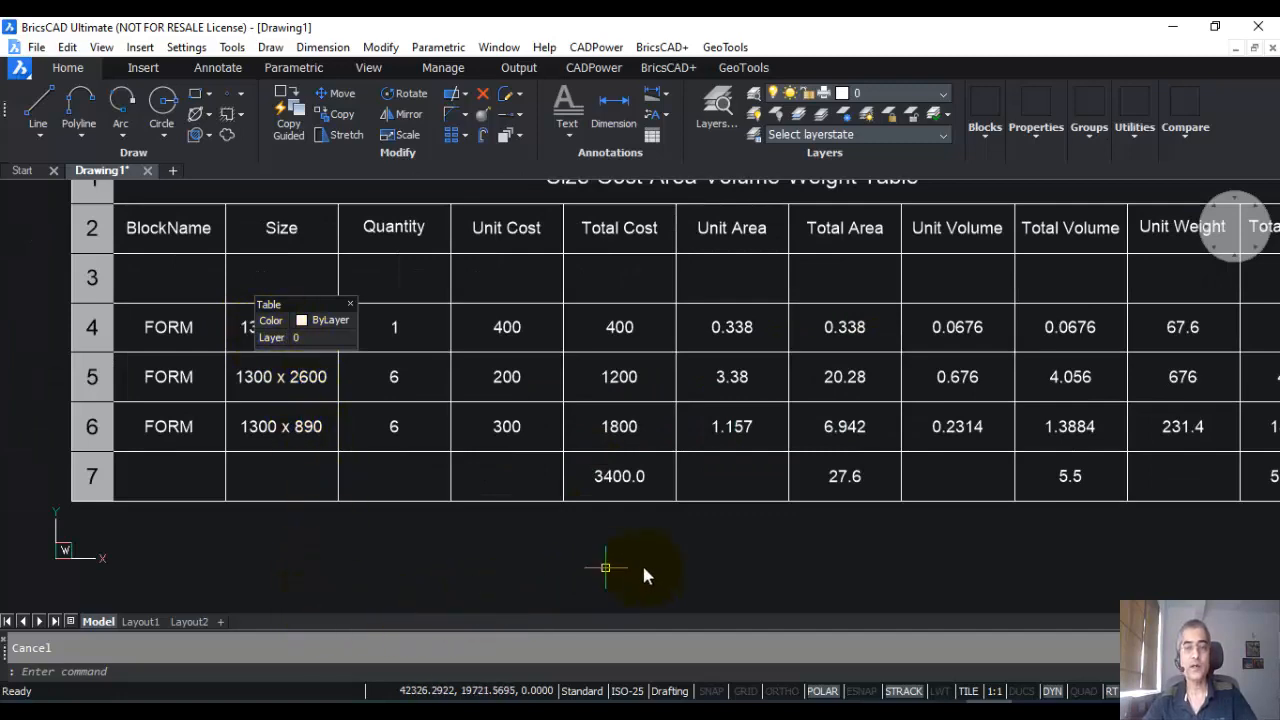
key("Escape")
middle_click_drag(853, 463, 582, 463)
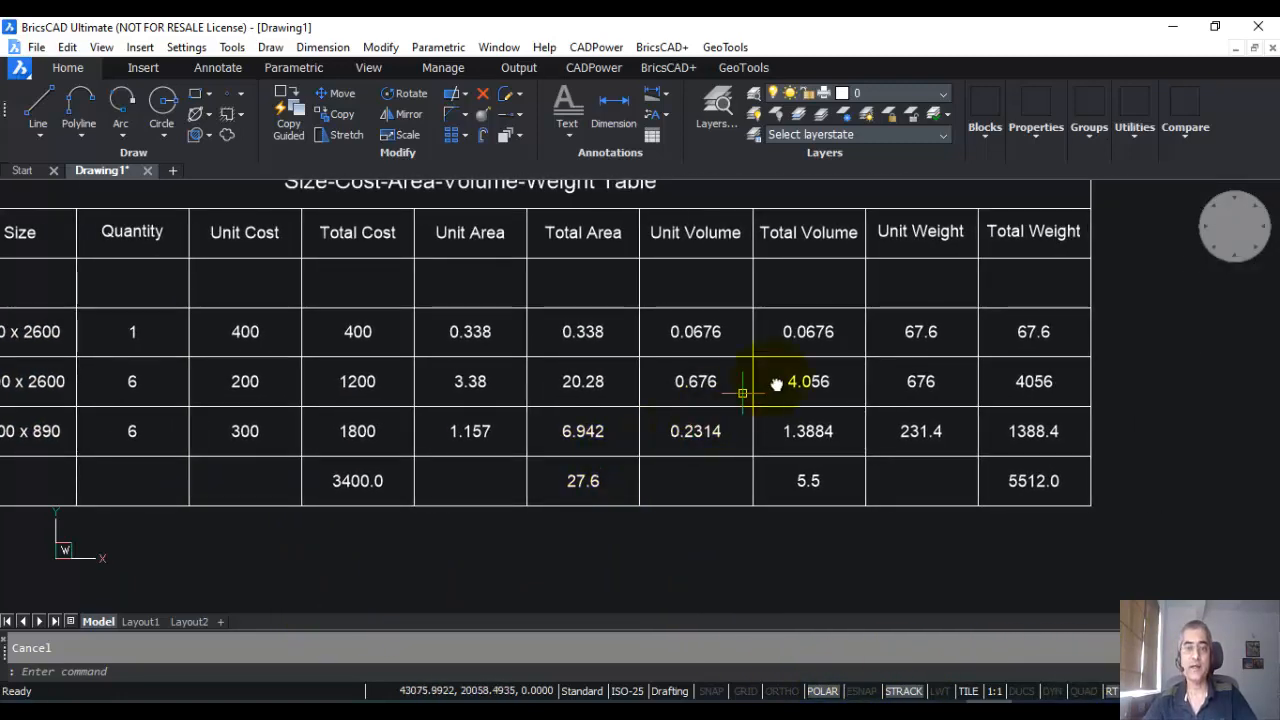
middle_click_drag(774, 335, 696, 357)
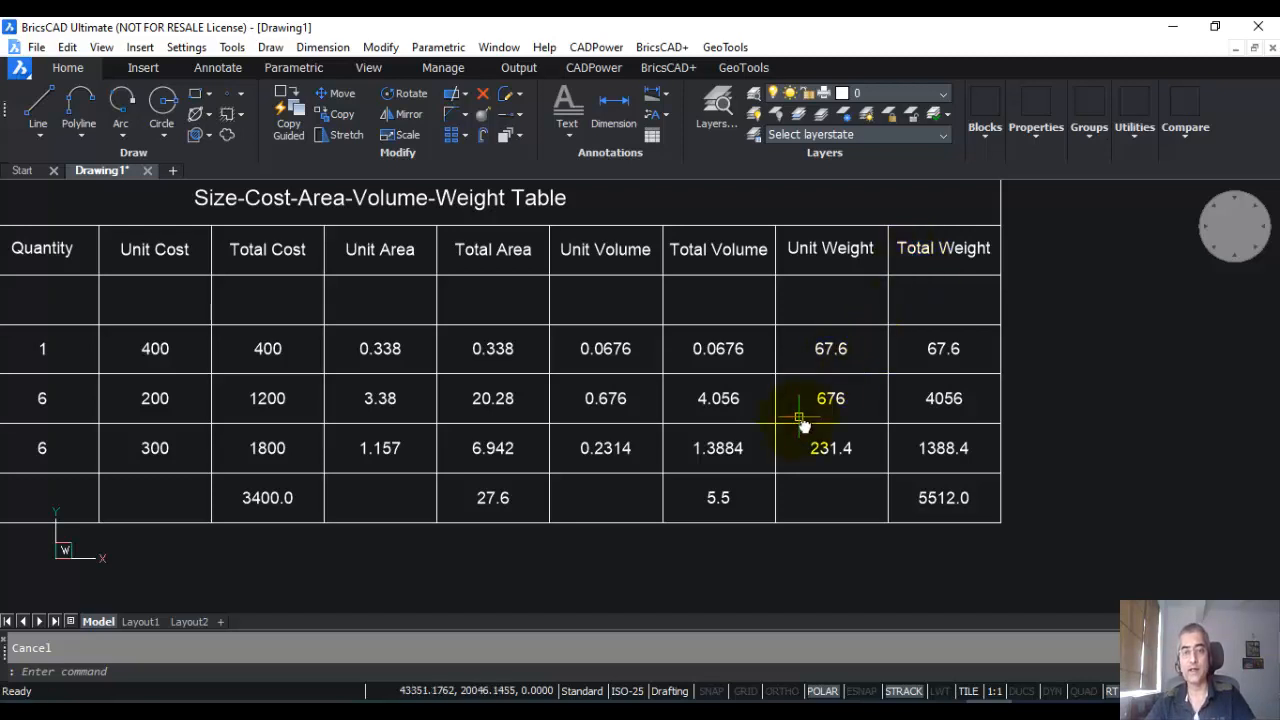
scroll(815, 420, "down", 2)
scroll(840, 412, "up", 3)
scroll(952, 345, "down", 6)
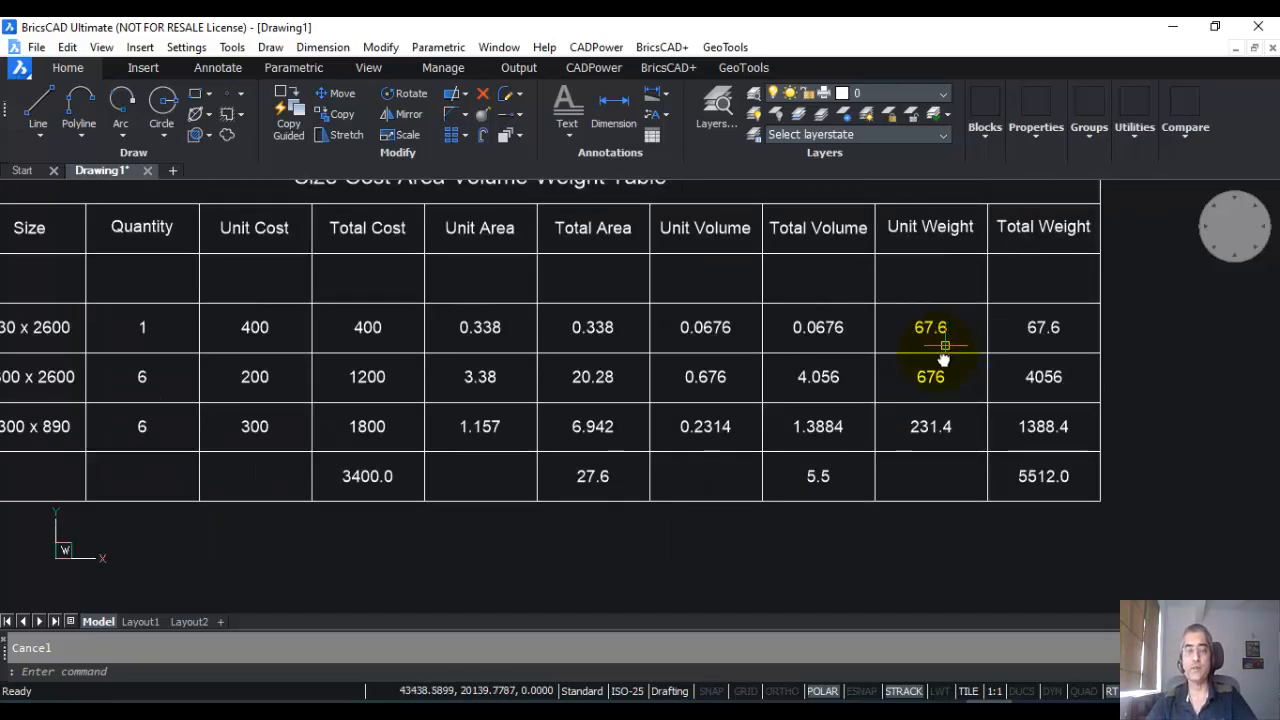
Examine the room footprint, the four numbered wall elevations and the panel layout filling wall 1
scroll(295, 489, "down", 2)
middle_click_drag(408, 430, 697, 305)
scroll(700, 305, "down", 1)
scroll(586, 391, "down", 4)
middle_click_drag(500, 349, 530, 257)
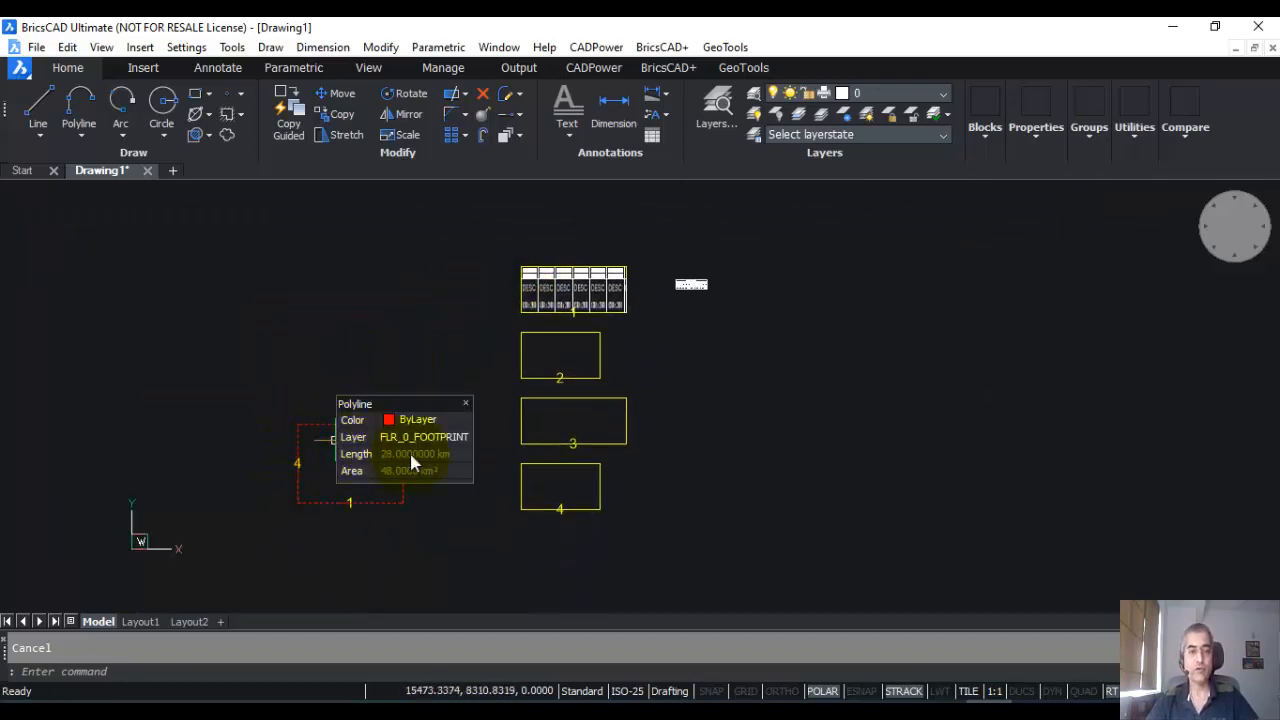
scroll(412, 442, "up", 2)
mouse_move(602, 520)
middle_mouse_down()
mouse_move(643, 494)
mouse_move(629, 434)
mouse_move(586, 466)
middle_mouse_up()
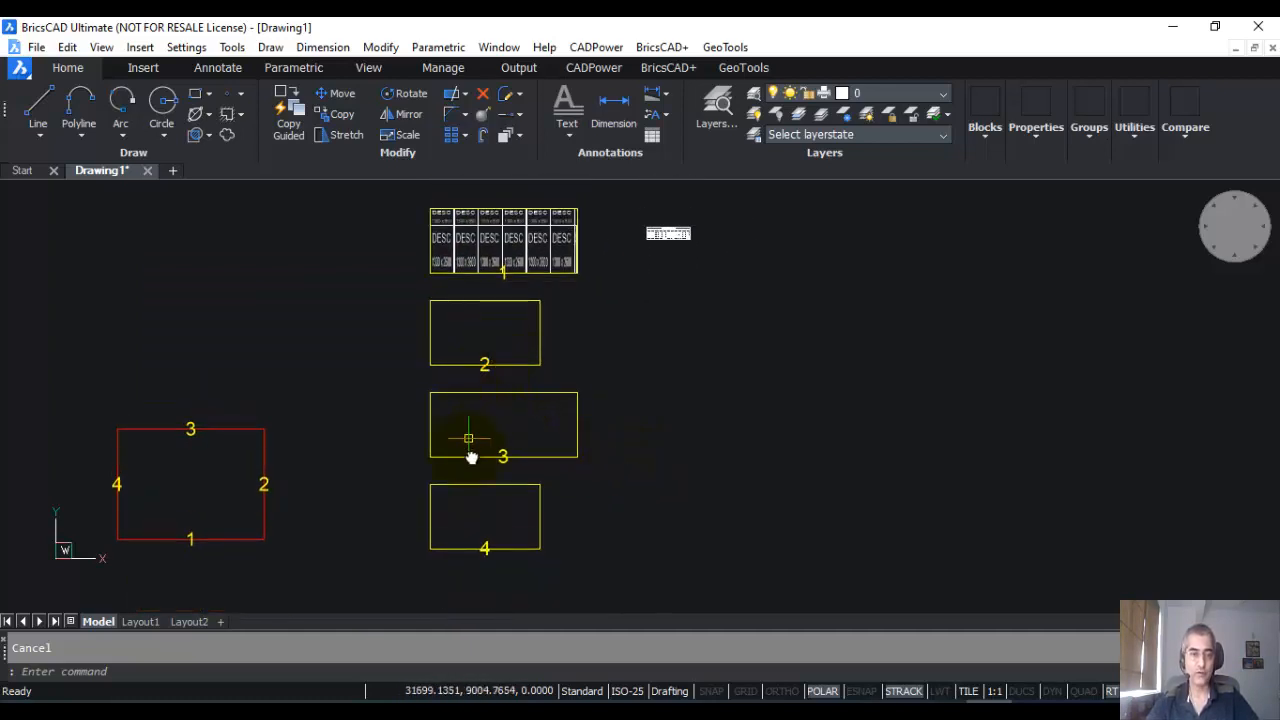
scroll(434, 346, "up", 5)
middle_click_drag(449, 320, 297, 380)
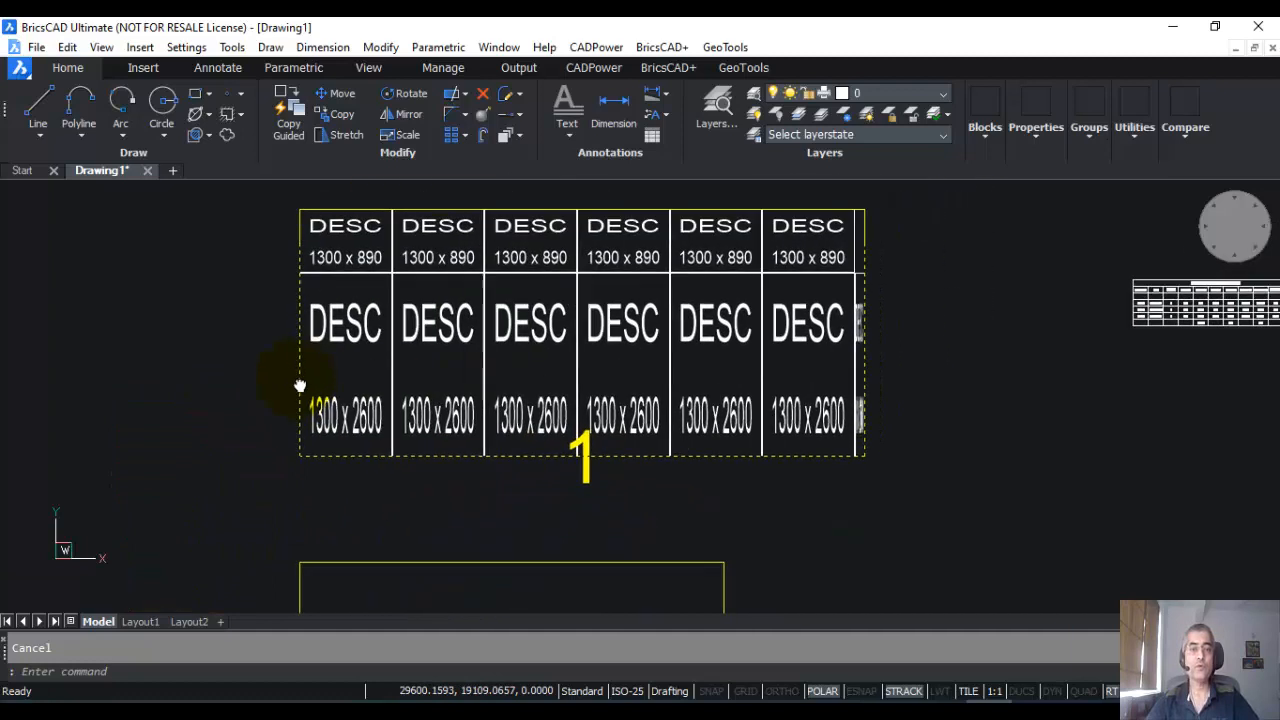
scroll(298, 373, "down", 2)
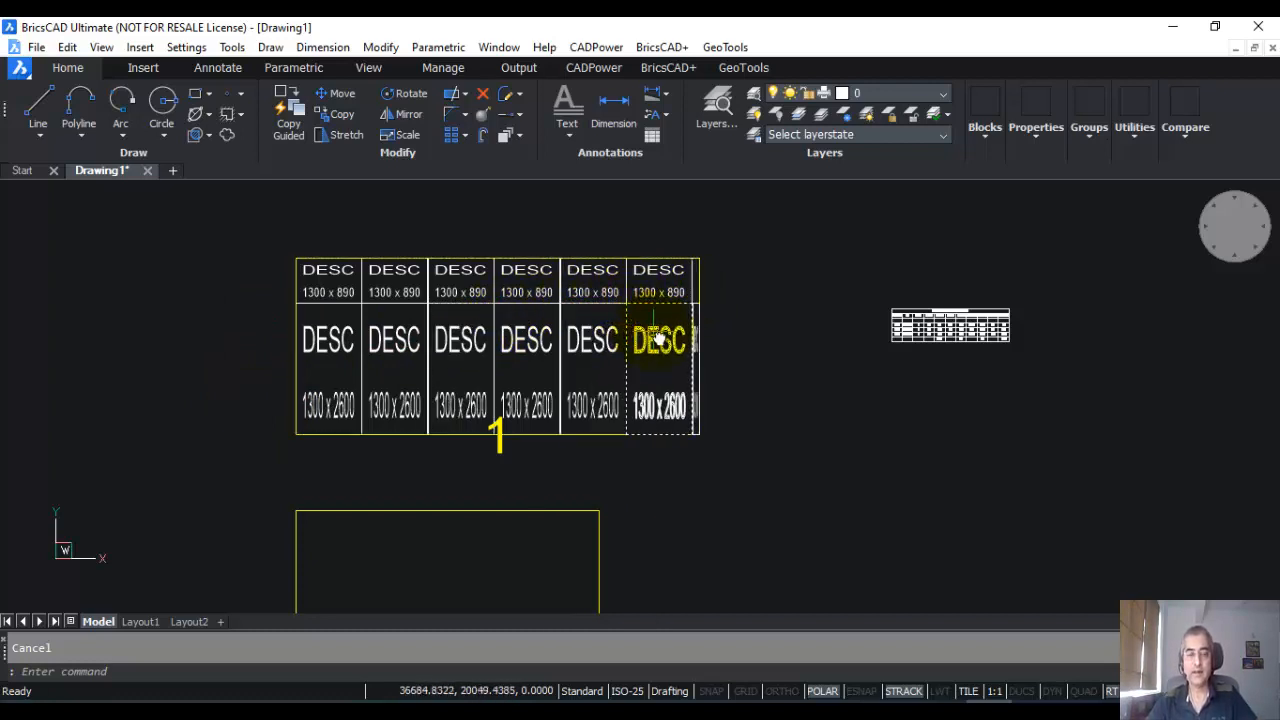
Inspect the gaps where the panels of wall 1 meet, and compare the panel sizes with those listed in the table
scroll(640, 315, "up", 8)
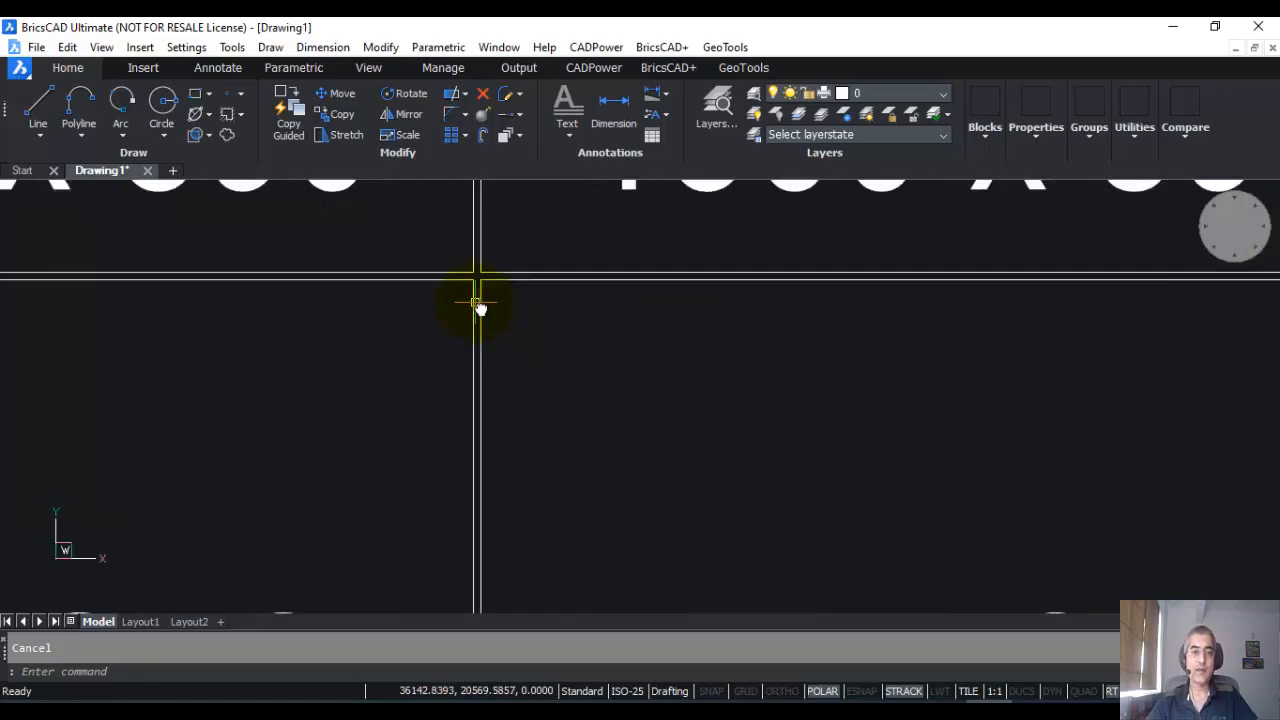
scroll(478, 305, "up", 5)
scroll(449, 296, "down", 10)
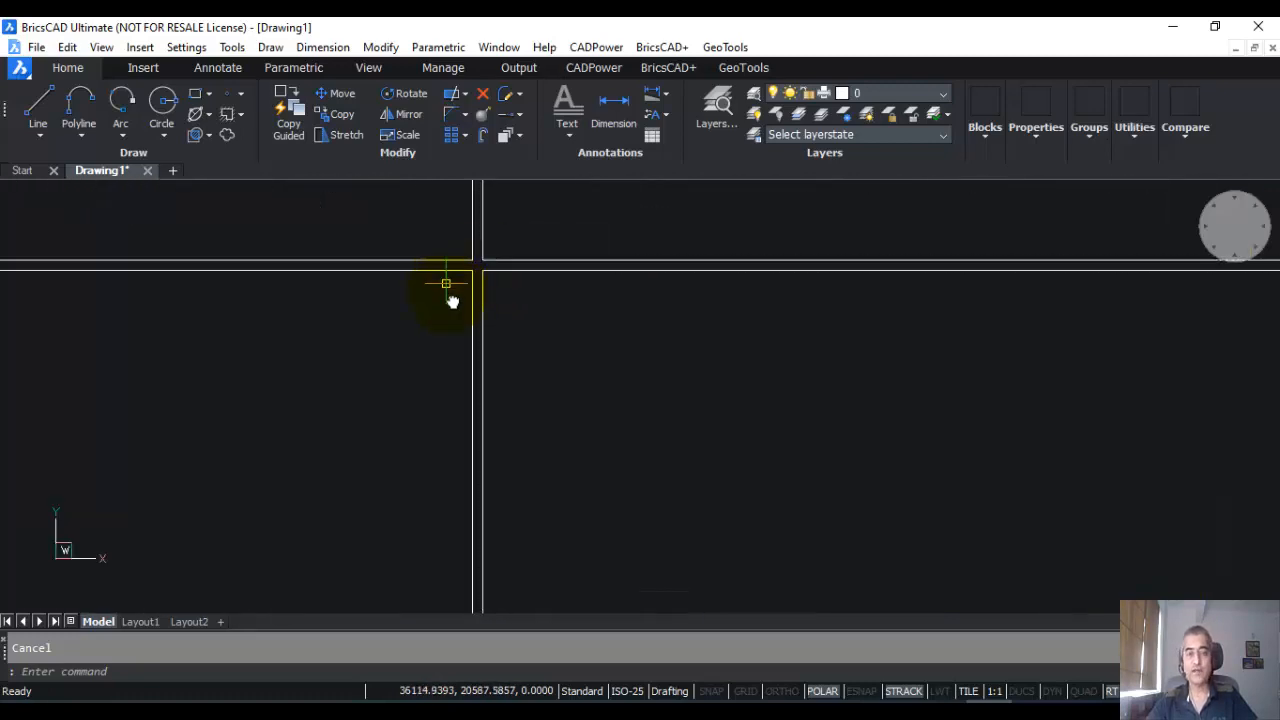
scroll(540, 400, "down", 3)
scroll(735, 386, "up", 7)
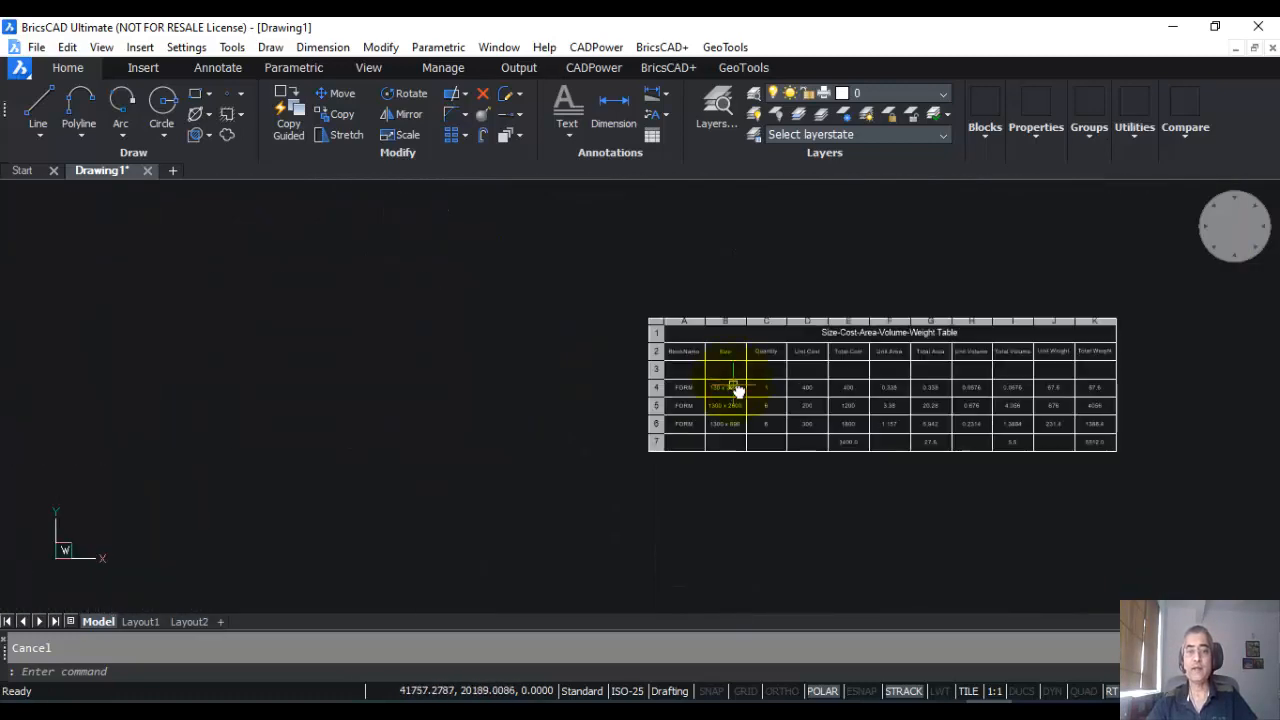
middle_click_drag(731, 391, 336, 367)
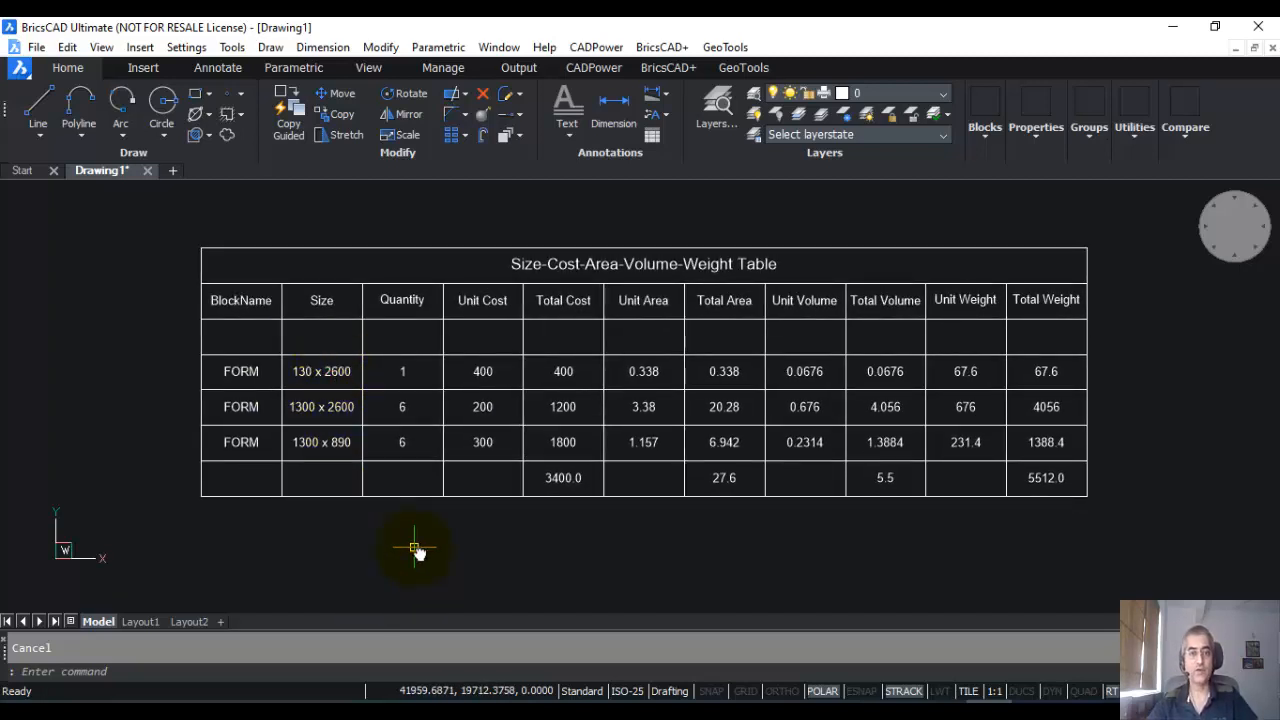
scroll(416, 550, "down", 4)
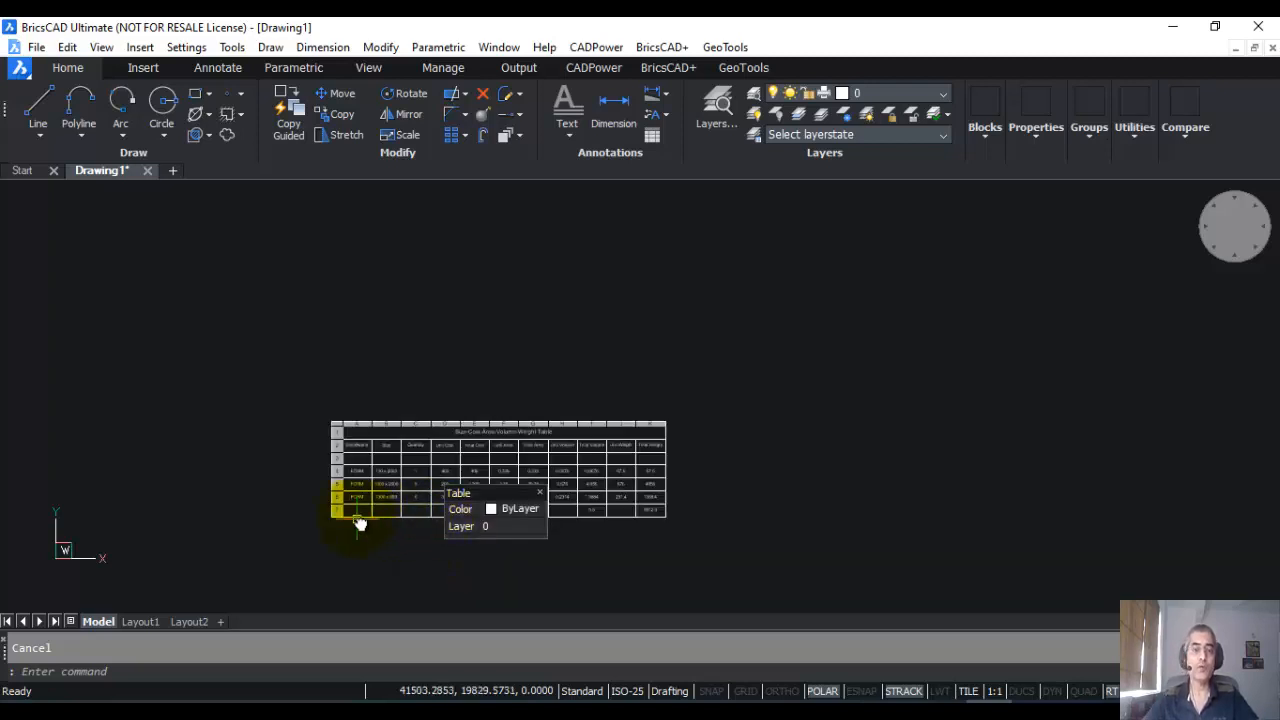
scroll(246, 429, "down", 5)
middle_click_drag(486, 411, 520, 449)
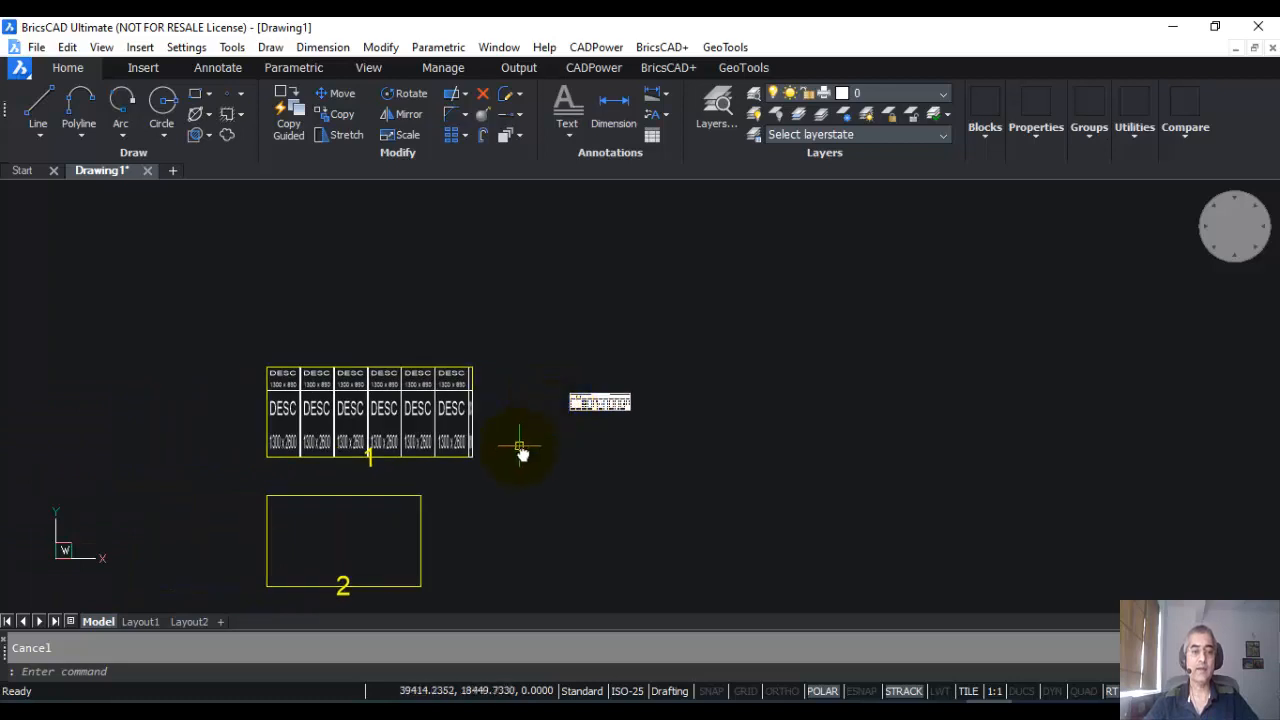